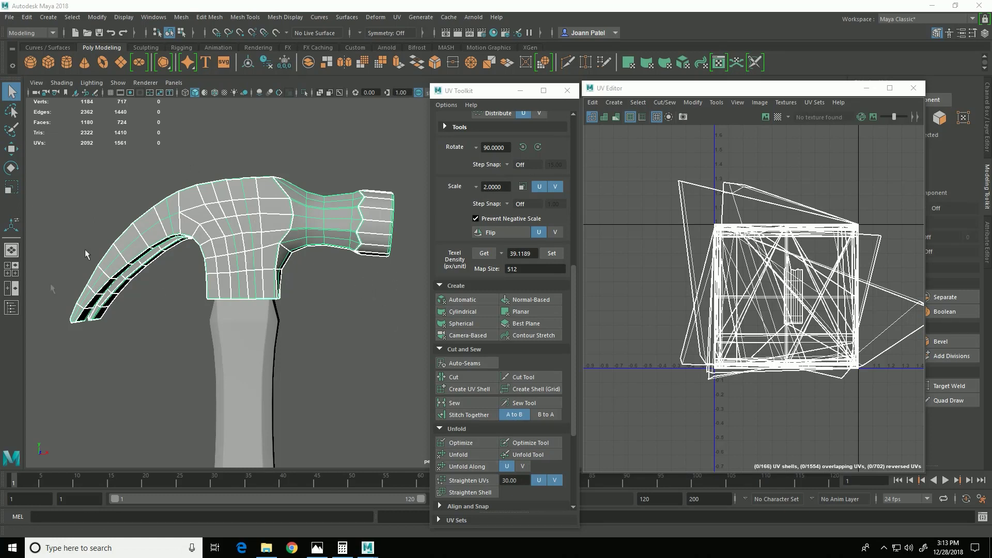
Inspect the hammer head's existing UVs by switching the checker map display on and back off.
alt+drag(224, 300, 306, 341)
alt+middle_drag(306, 341, 316, 330)
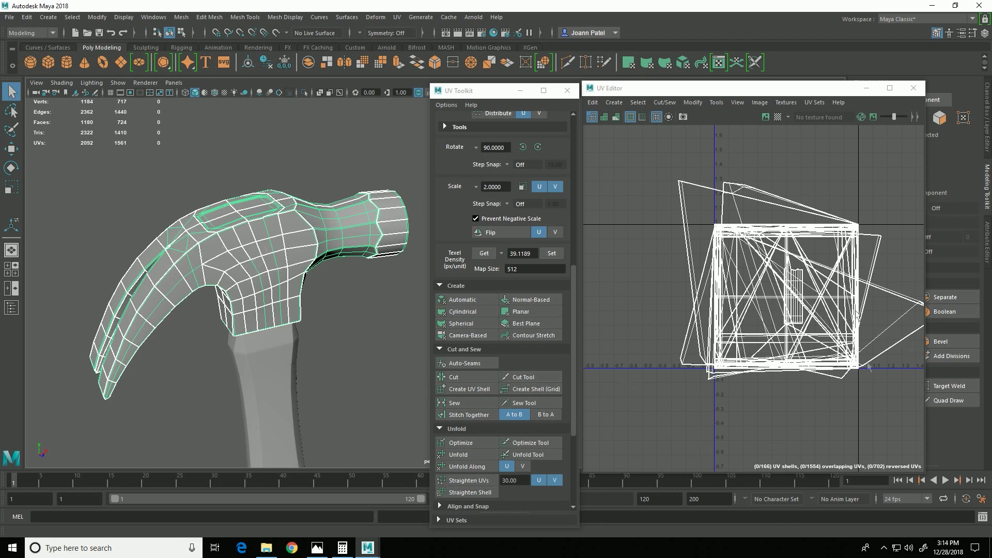
click(778, 118)
alt+drag(220, 377, 243, 367)
alt+right_drag(243, 366, 421, 305)
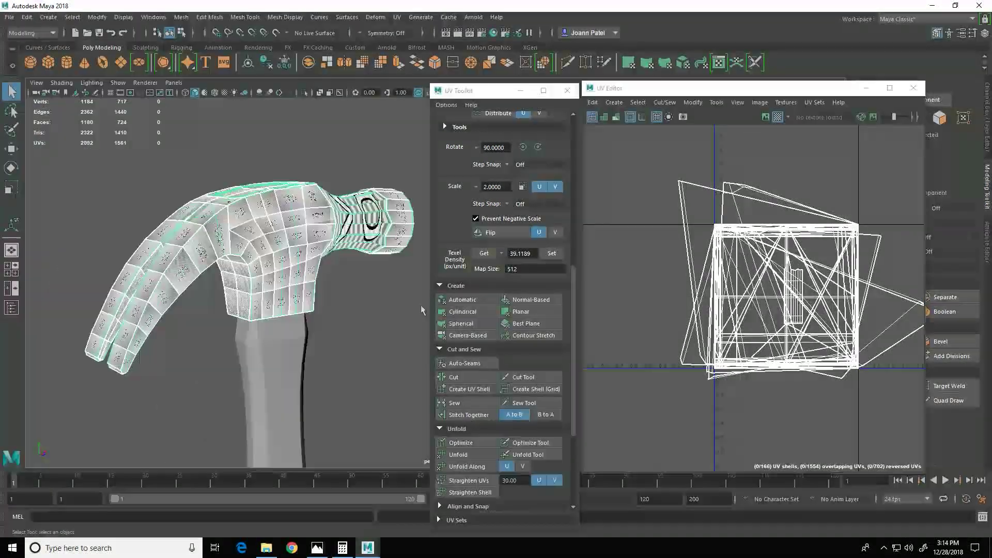
click(780, 118)
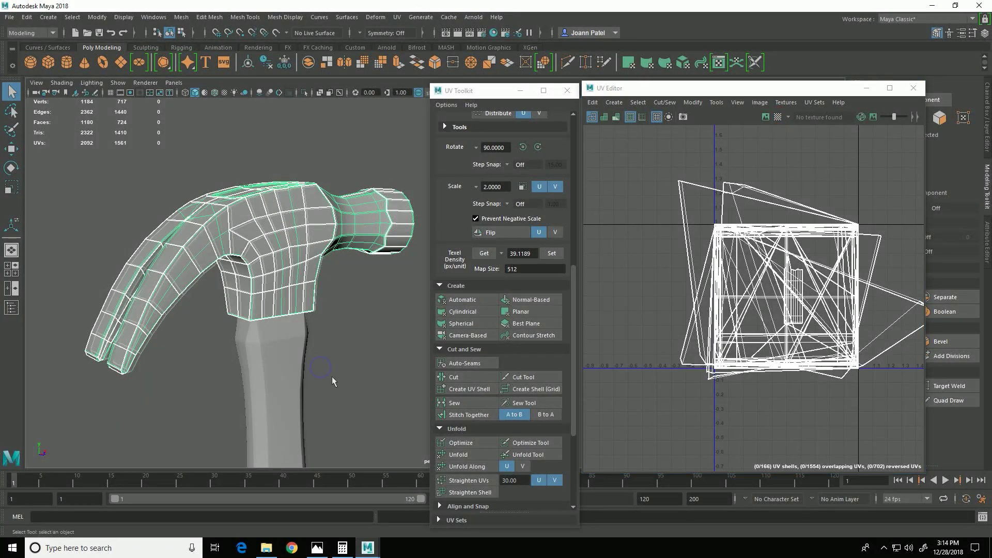
mouse_move(332, 381)
alt+mouse_down()
mouse_move(332, 363)
mouse_move(336, 377)
alt+mouse_up()
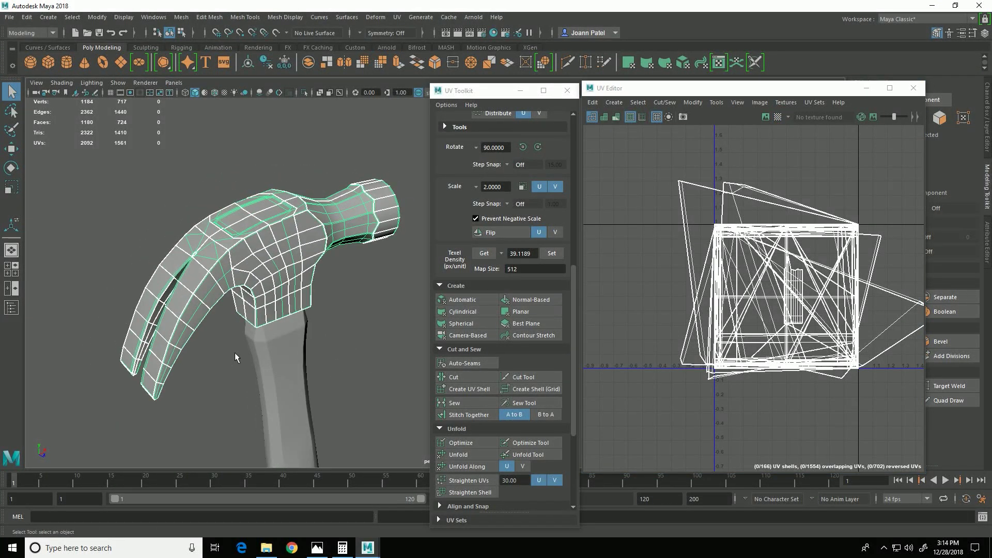
Apply a planar UV projection from the Z axis to the whole hammer head.
key(w)
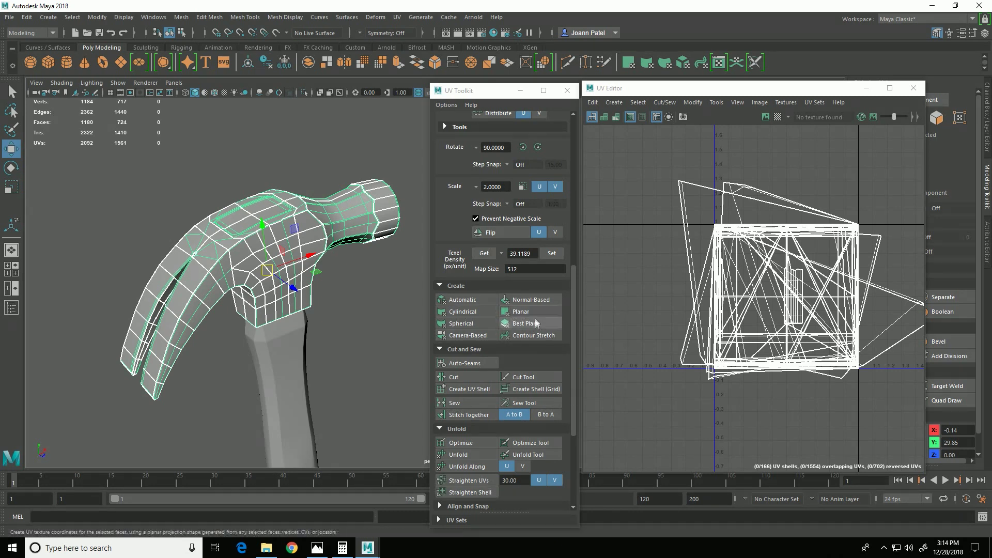
shift+click(521, 312)
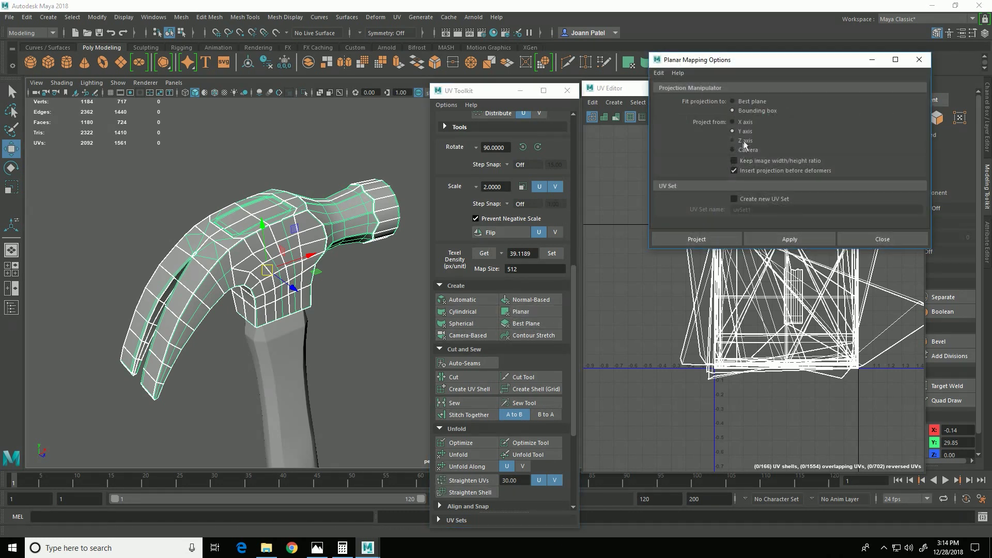
click(715, 242)
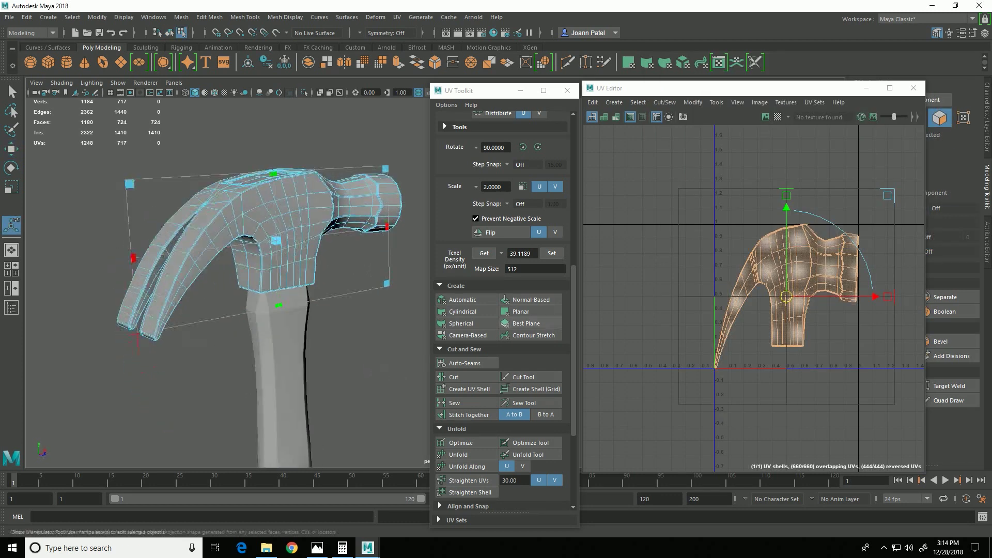
Clear the selection, set the selection style to Drag and select all flat faces on the hammer's round striking end.
alt+drag(359, 370, 259, 360)
alt+middle_drag(259, 359, 186, 389)
alt+right_drag(186, 389, 419, 423)
alt+middle_drag(241, 370, 334, 400)
click(379, 321)
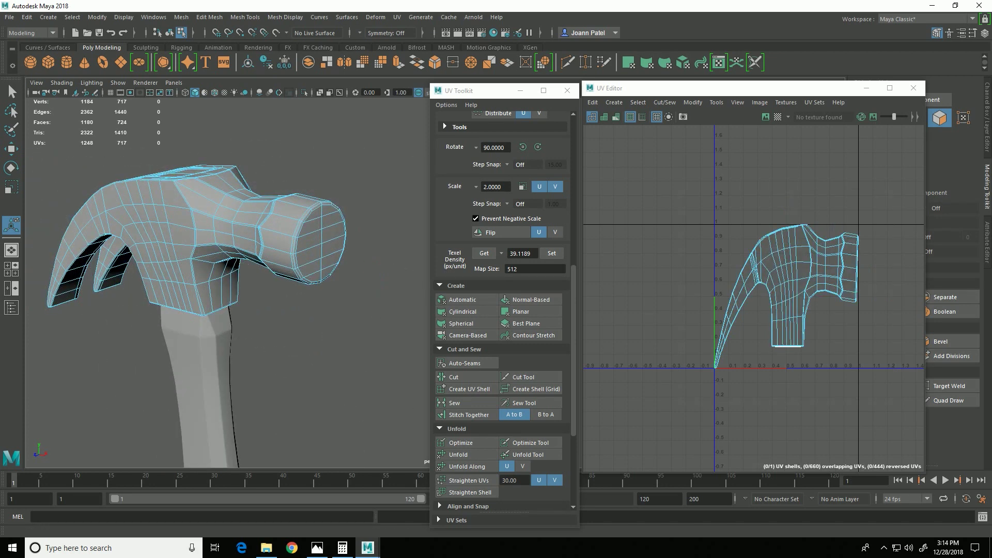
alt+drag(359, 350, 379, 268)
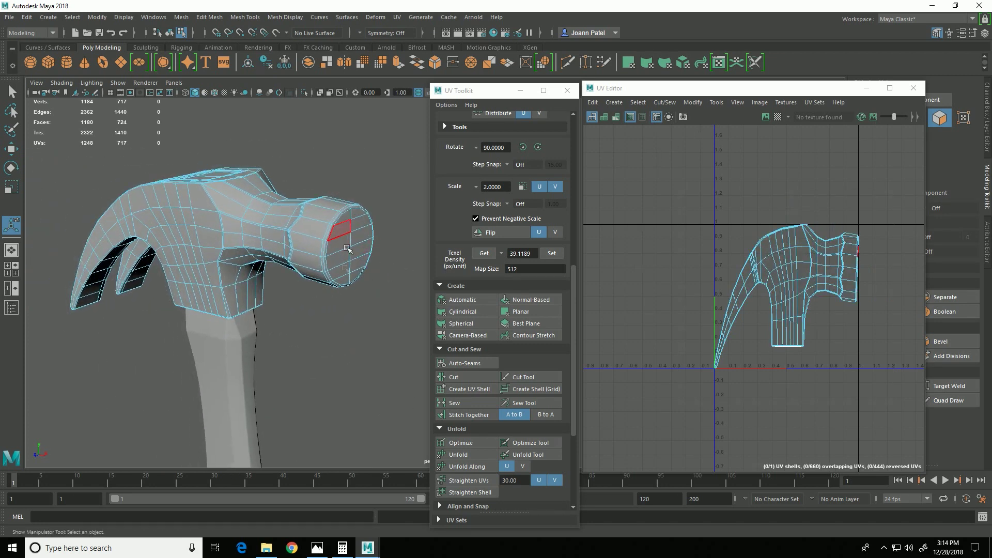
drag(784, 94, 701, 94)
click(863, 162)
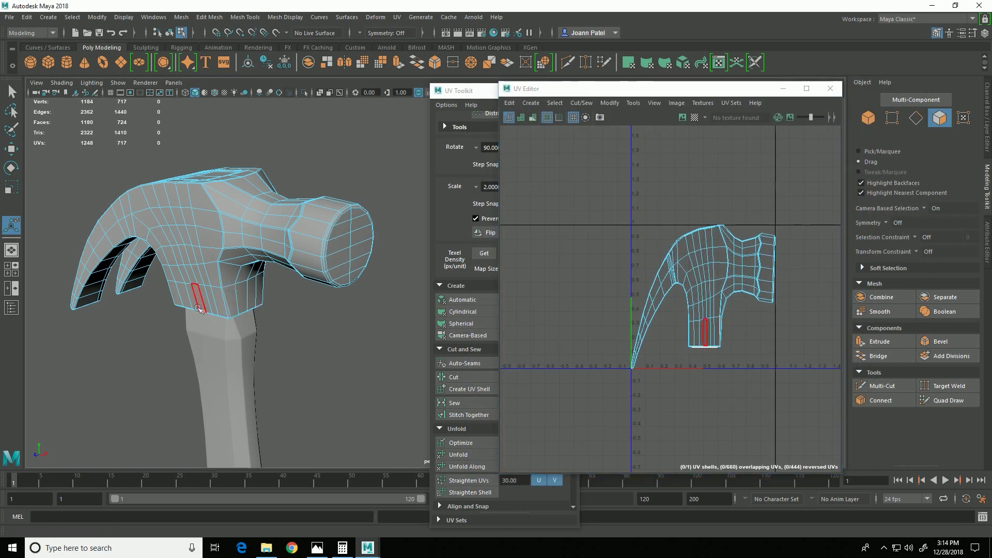
alt+drag(199, 308, 351, 271)
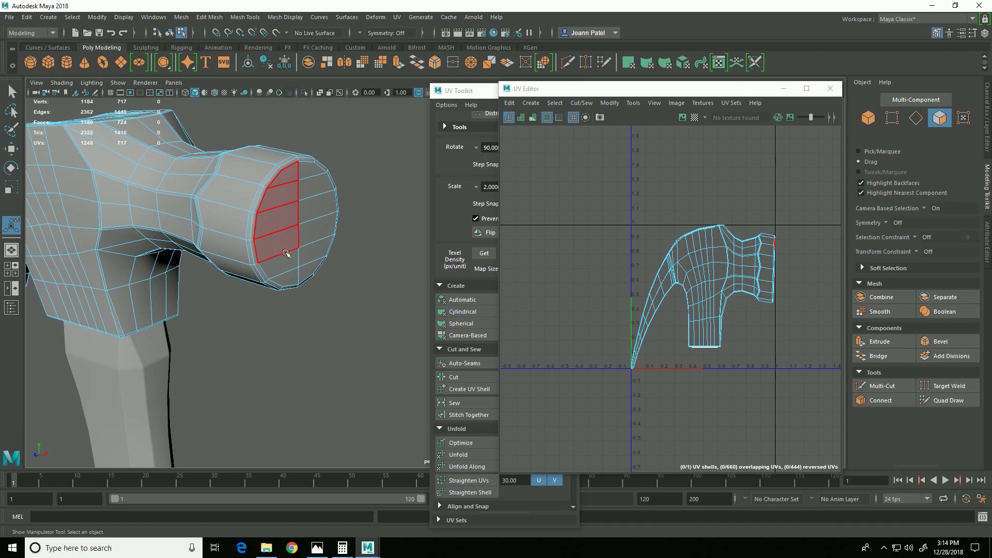
click(314, 188)
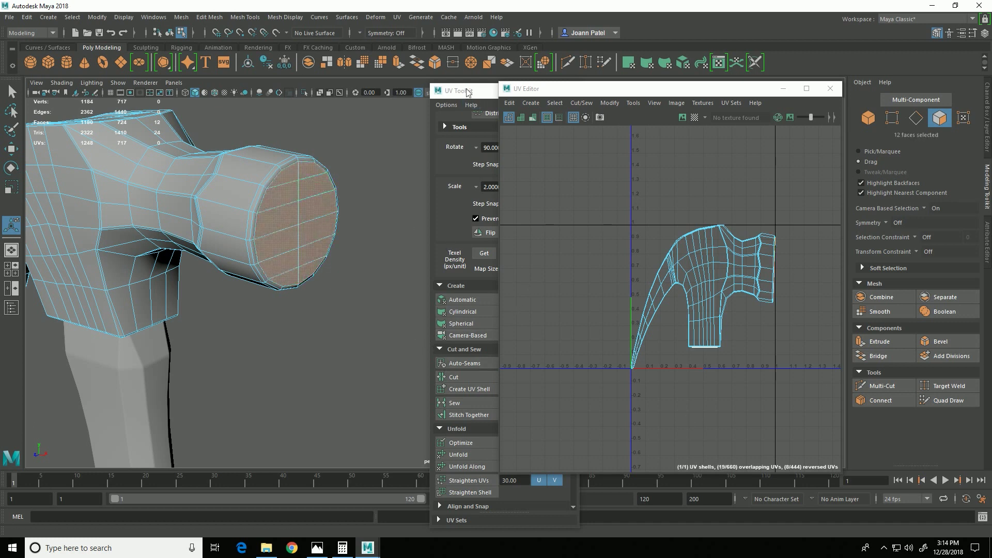
Apply a planar UV projection from the X axis to the selected striking-end faces.
drag(620, 92, 703, 88)
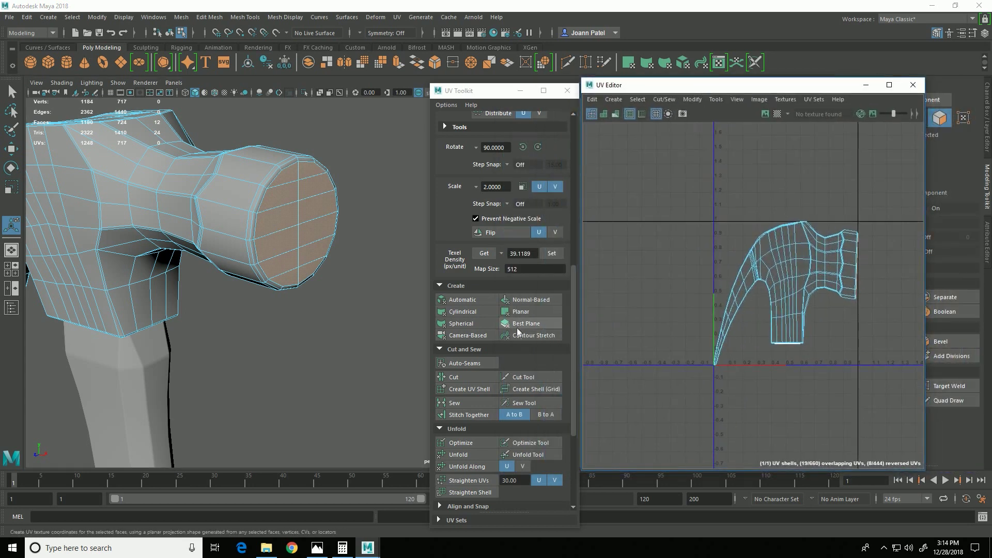
shift+click(528, 316)
shift+click(527, 313)
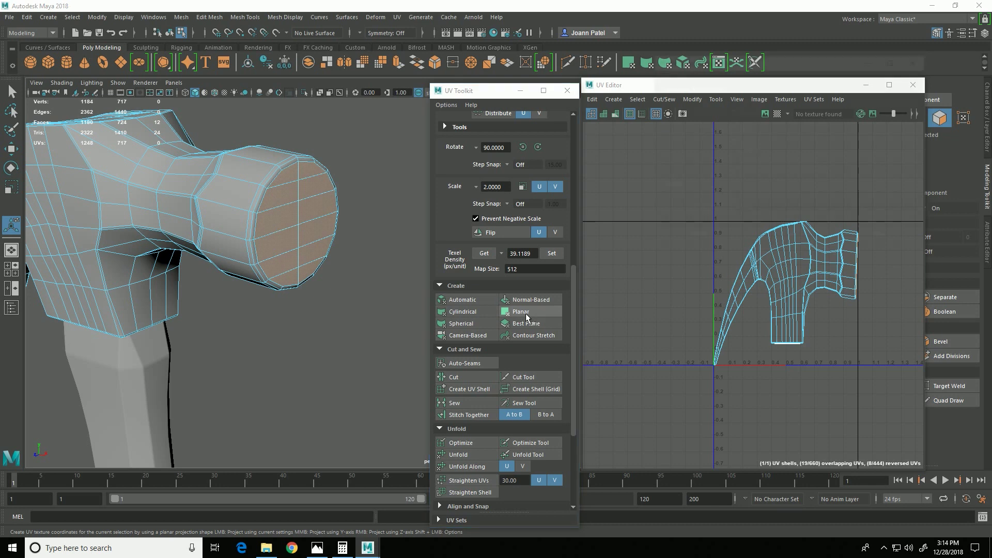
key(w)
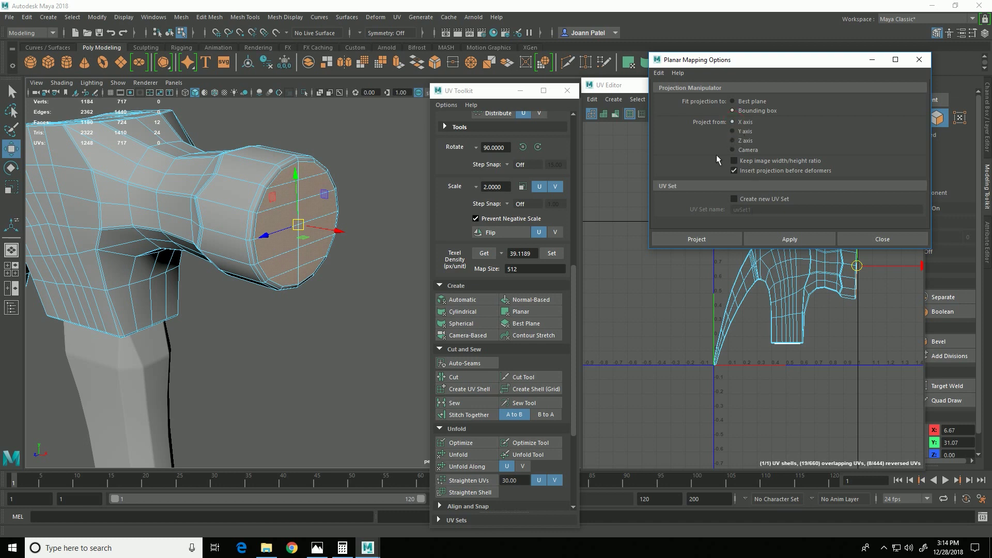
click(721, 241)
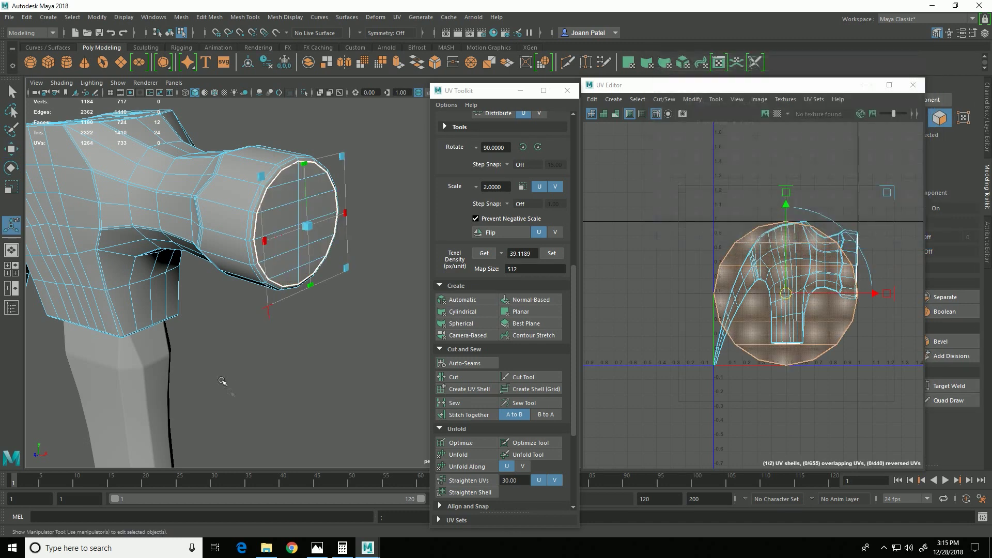
Select the row of underside faces along one prong of the hammer's claw.
alt+right_drag(317, 381, 259, 374)
alt+drag(258, 370, 334, 332)
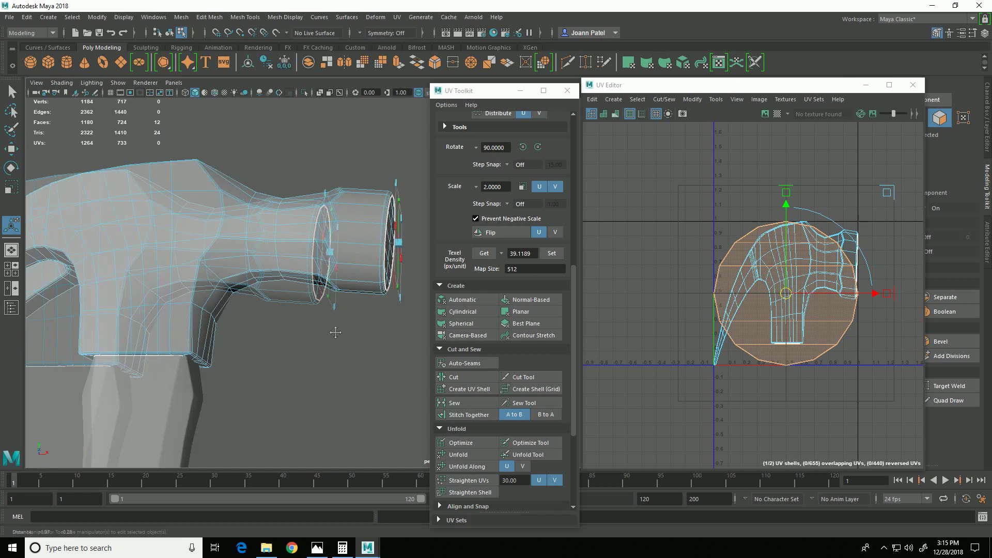
alt+middle_drag(335, 333, 404, 295)
alt+drag(173, 347, 302, 235)
mouse_move(311, 297)
alt+mouse_down()
mouse_move(328, 234)
mouse_move(408, 379)
mouse_move(315, 321)
mouse_move(273, 257)
alt+mouse_up()
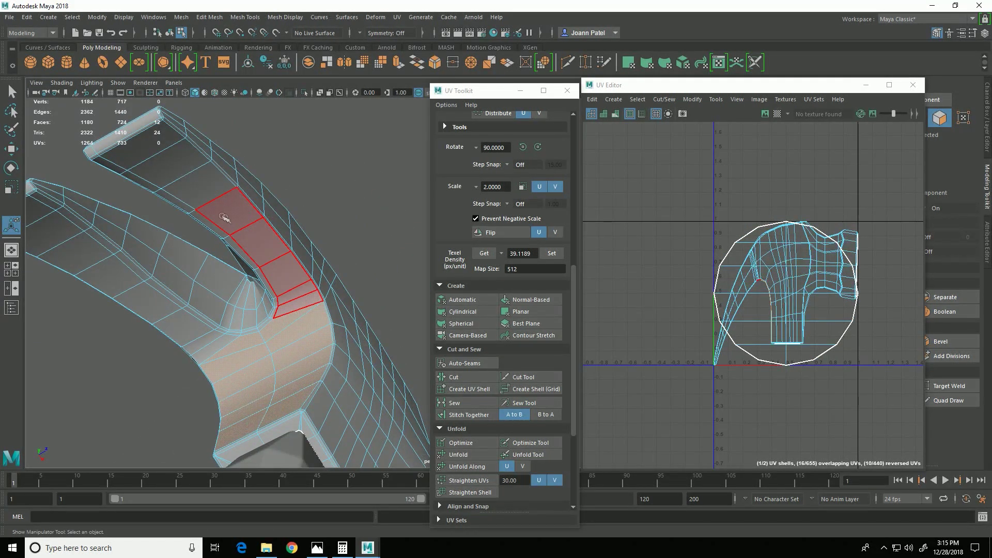
drag(134, 167, 132, 165)
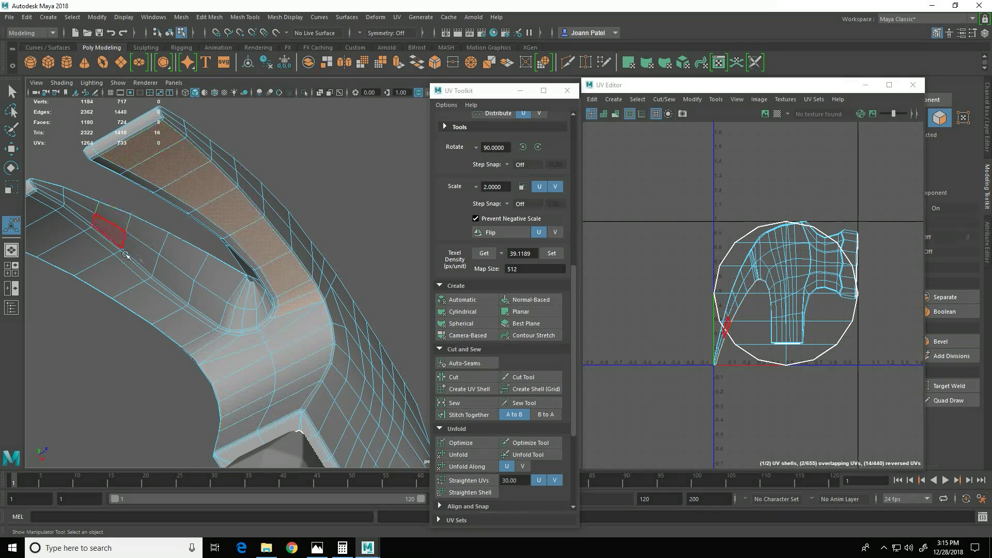
Add the prong's inner edge strip, the neck's claw-side faces and the other prong's underside and edge strip to the selection.
alt+drag(109, 231, 330, 429)
click(287, 405)
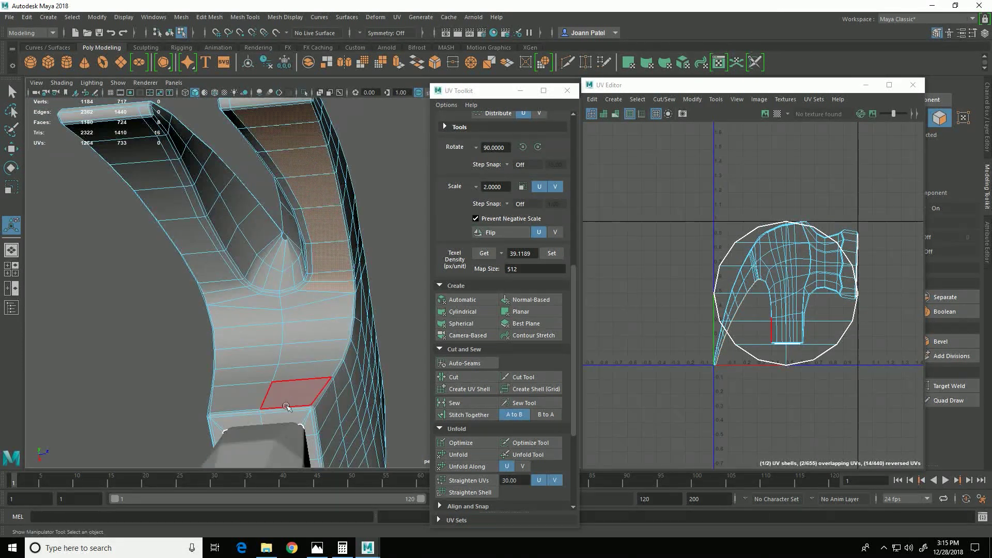
click(235, 297)
click(237, 206)
click(243, 129)
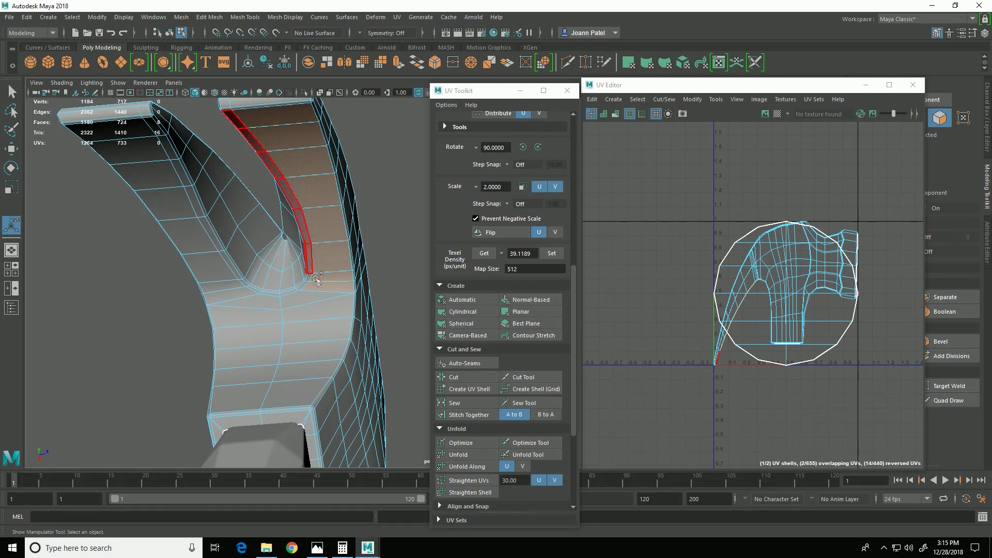
shift+drag(311, 293, 311, 358)
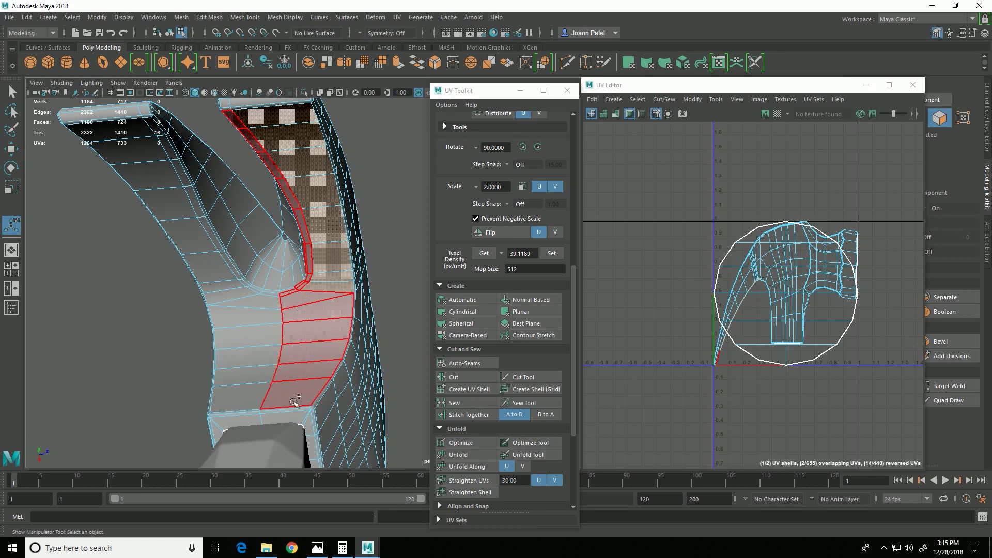
shift+drag(295, 402, 262, 399)
mouse_move(254, 362)
shift+mouse_down()
mouse_move(252, 327)
mouse_move(129, 130)
shift+mouse_up()
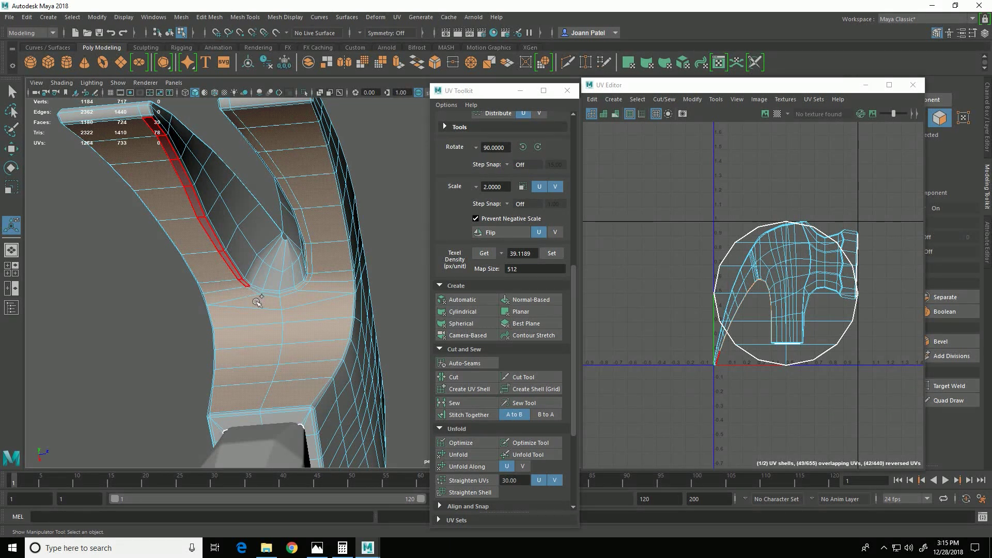
shift+drag(266, 301, 285, 301)
Remove the stray sliver faces along the rim of the claw notch from the face selection.
alt+drag(313, 339, 386, 370)
alt+middle_drag(386, 370, 268, 351)
alt+right_drag(267, 352, 410, 367)
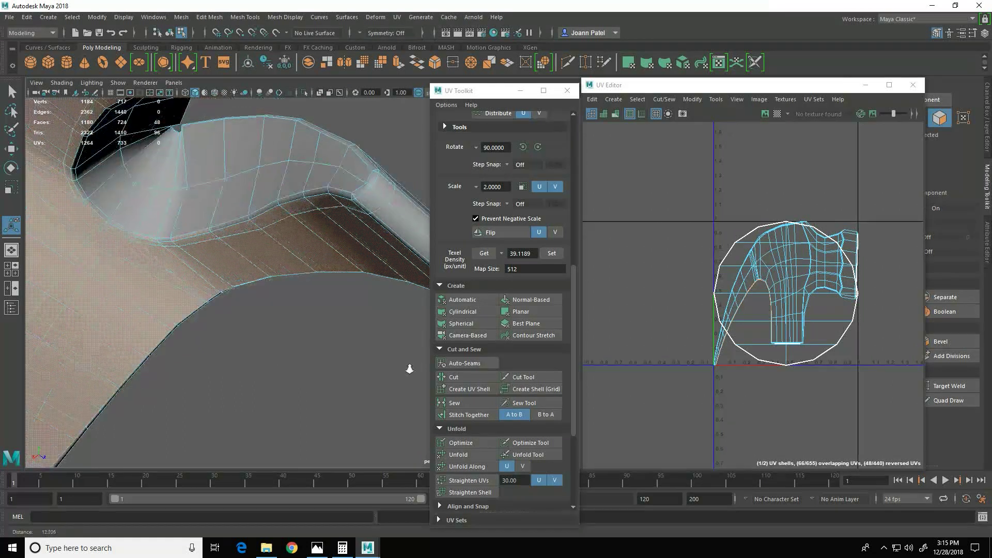
alt+middle_drag(274, 344, 292, 358)
alt+right_drag(281, 359, 323, 366)
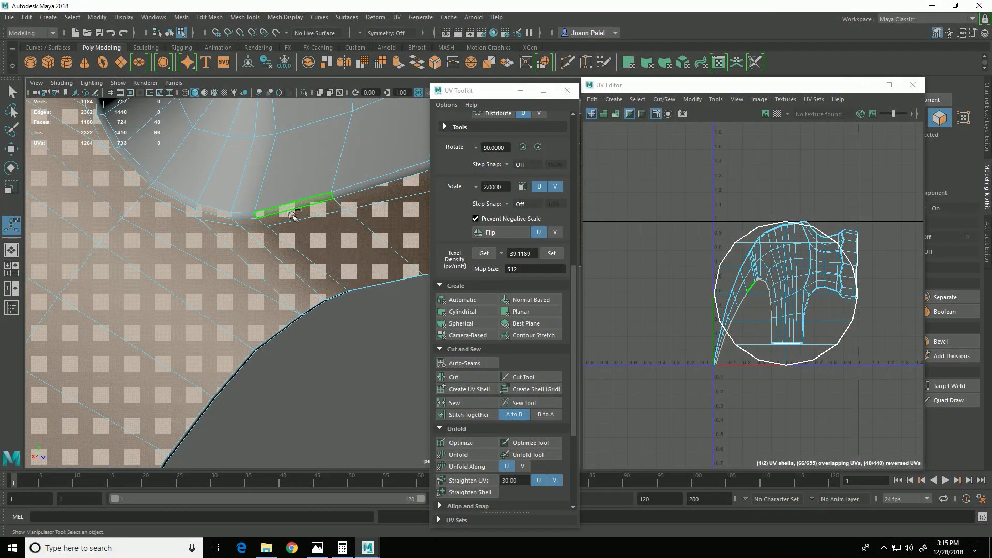
ctrl+click(293, 215)
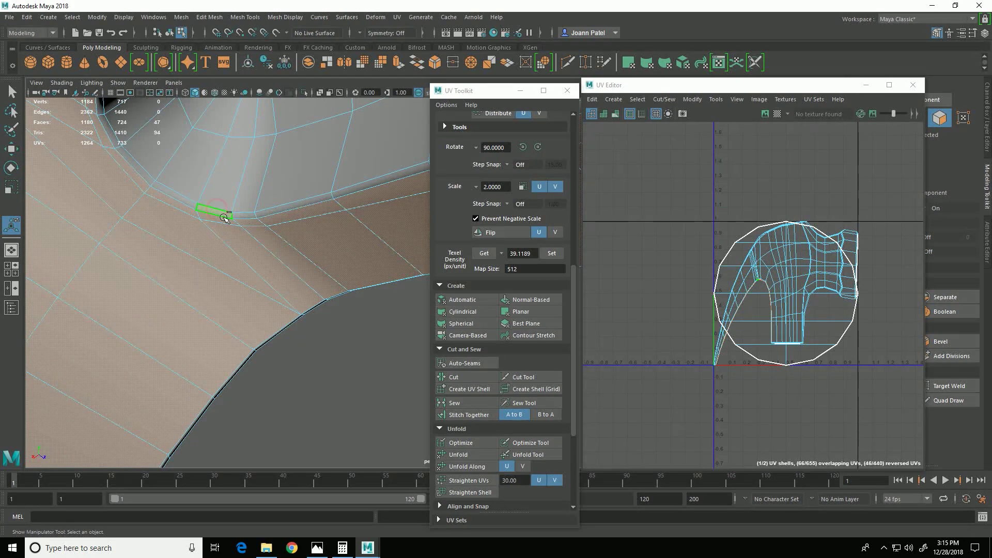
Apply a planar UV projection from the Y axis to the selected claw underside and neck faces.
alt+drag(355, 356, 246, 357)
alt+right_drag(246, 357, 322, 352)
alt+drag(322, 352, 363, 347)
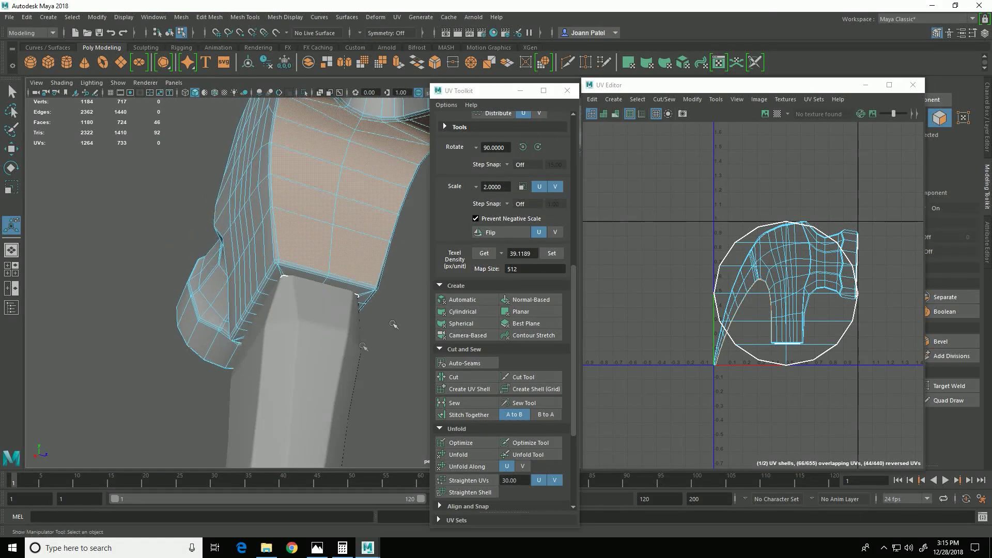
alt+drag(173, 290, 223, 305)
key(w)
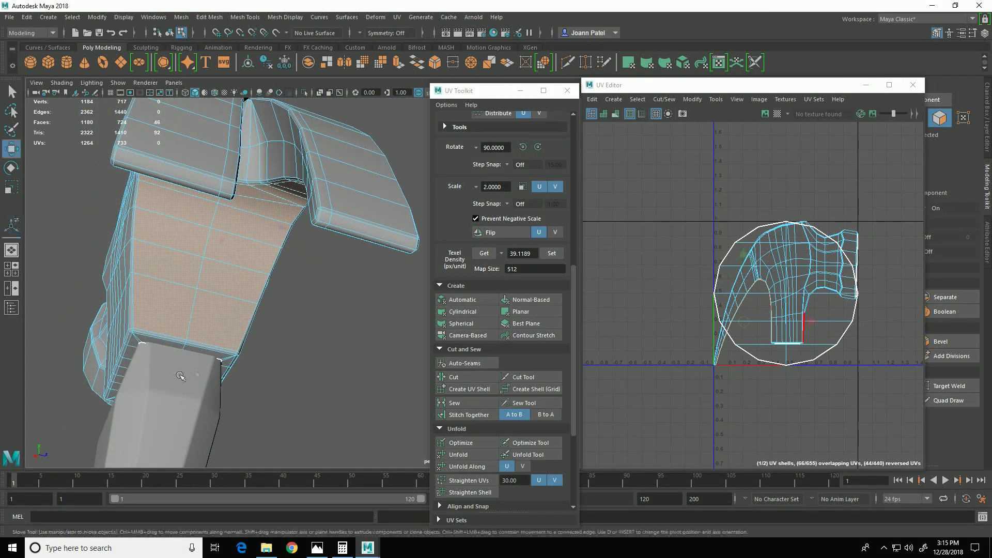
alt+right_drag(330, 324, 314, 314)
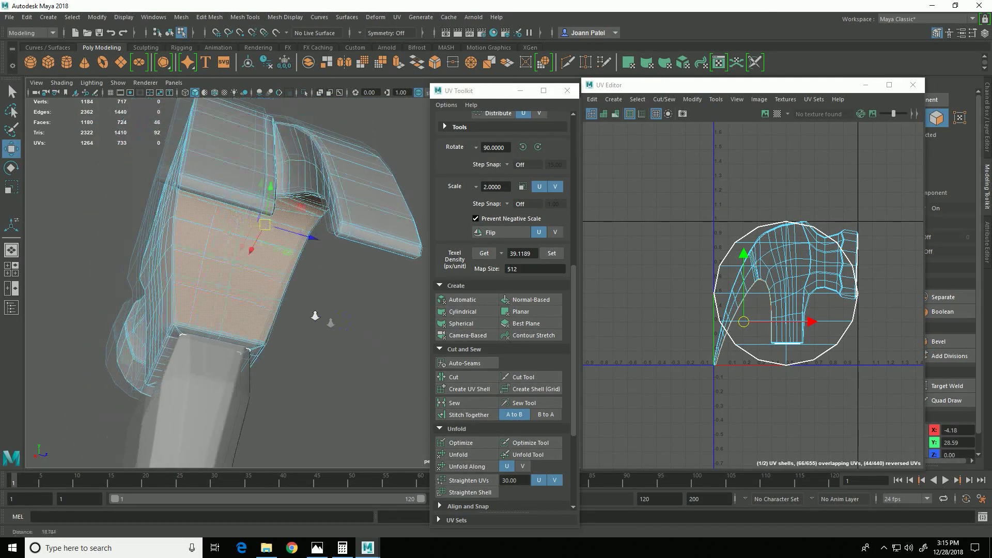
alt+drag(397, 320, 326, 341)
alt+middle_drag(326, 341, 295, 362)
alt+right_drag(294, 362, 279, 373)
alt+drag(279, 373, 250, 348)
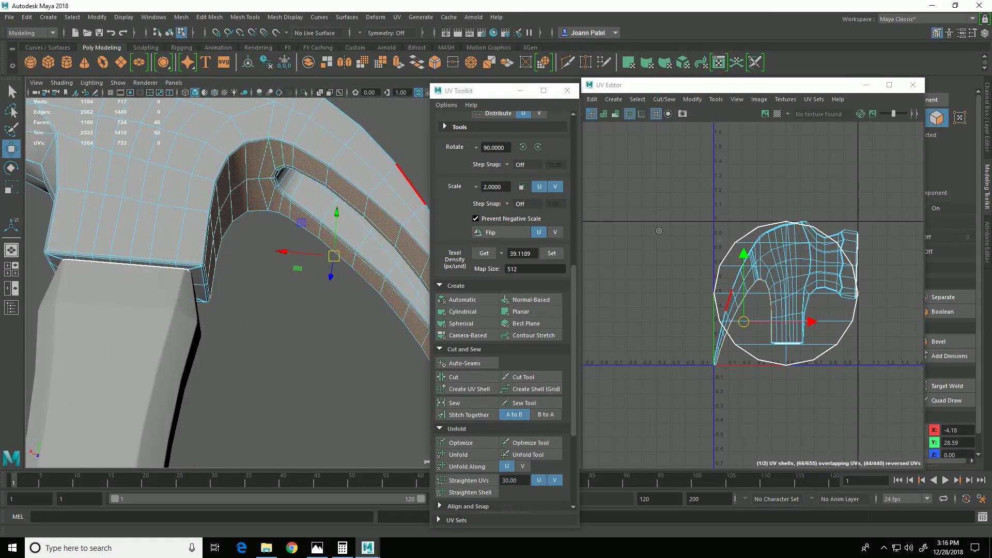
shift+click(532, 316)
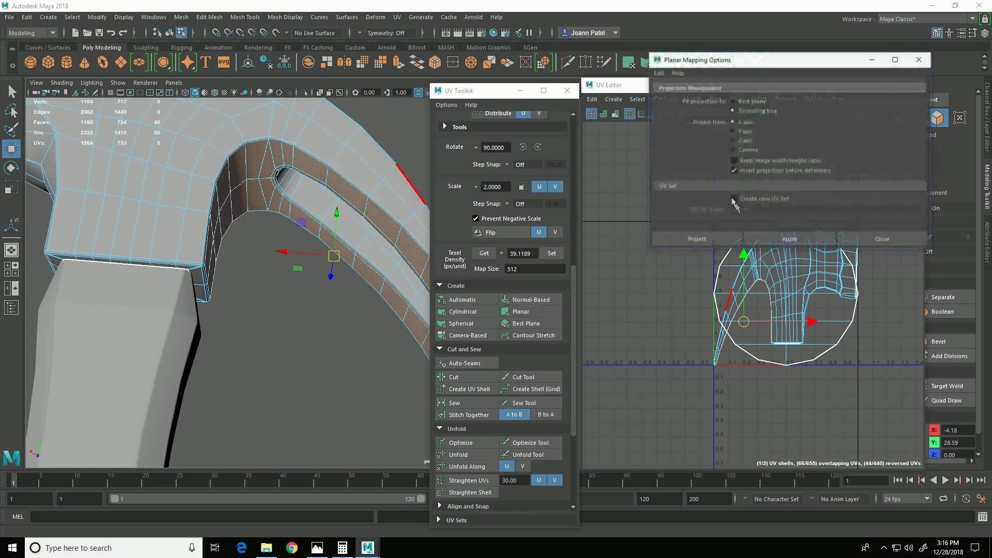
click(726, 242)
Reposition the UV Editor window so it sits clear of the UV Toolkit.
alt+right_drag(232, 416, 156, 342)
alt+drag(155, 341, 294, 305)
alt+middle_drag(295, 331, 403, 222)
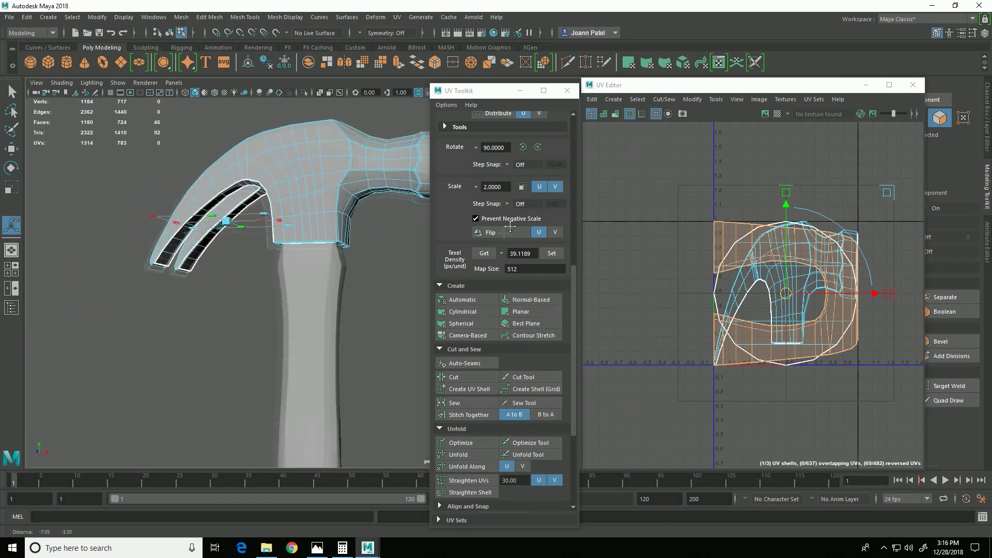
alt+right_drag(331, 310, 613, 407)
alt+middle_drag(258, 129, 291, 244)
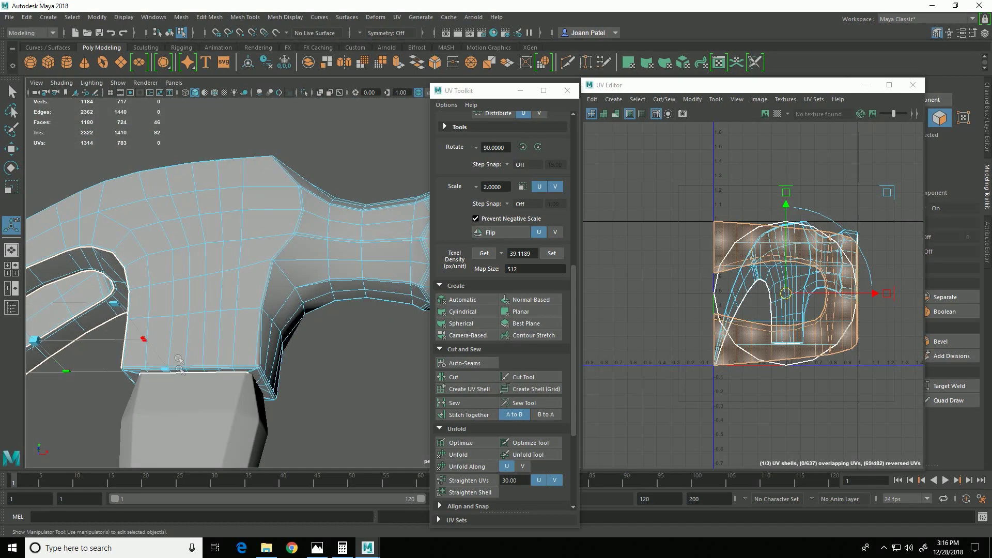
alt+right_drag(254, 385, 313, 432)
alt+middle_drag(167, 419, 259, 355)
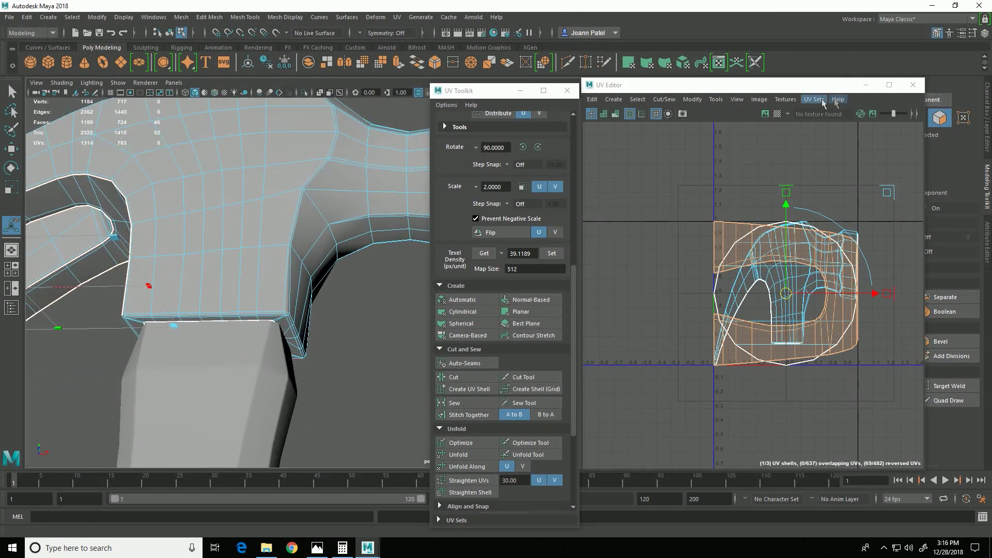
drag(807, 86, 688, 100)
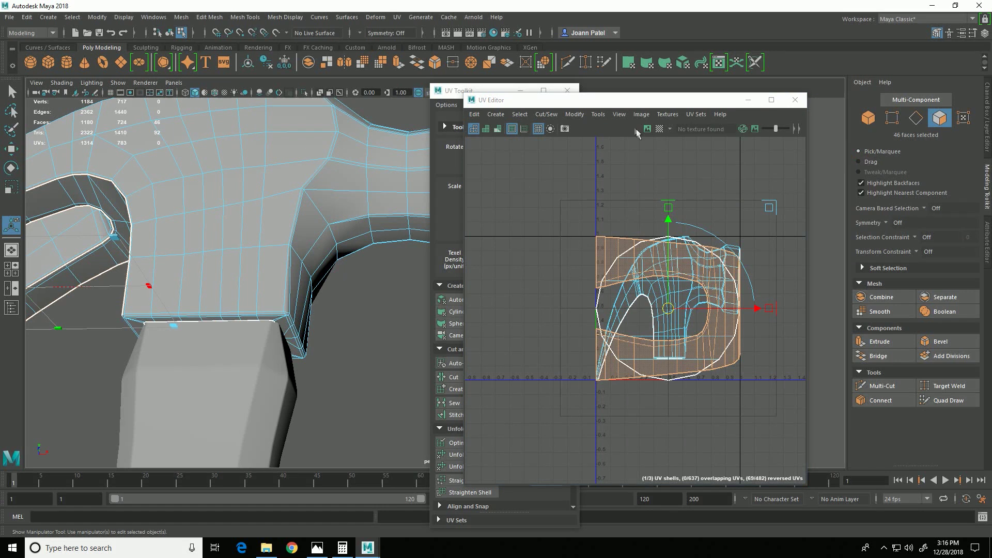
drag(627, 98, 777, 78)
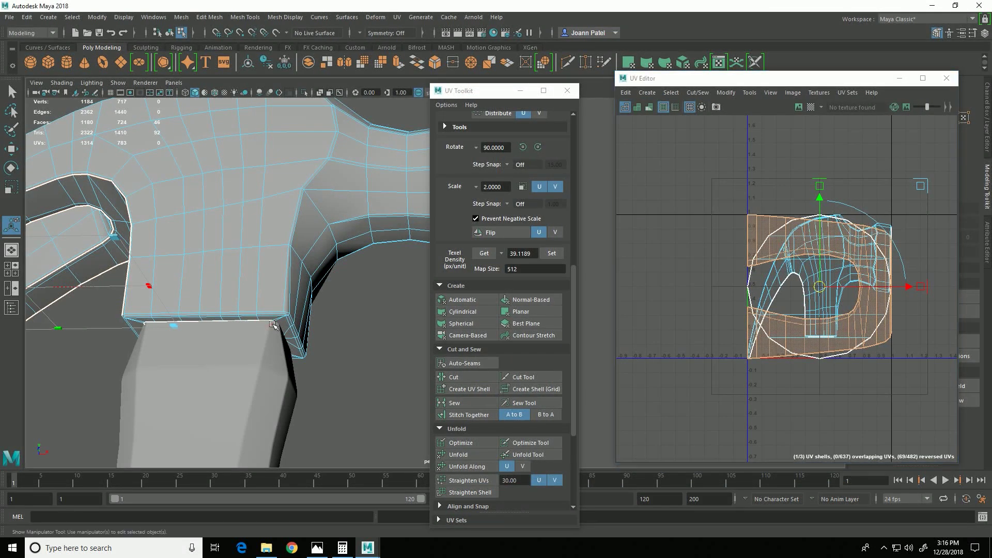
Switch to edge selection and select the edge line along one side of the neck's bottom rim, where it meets the handle.
click(304, 330)
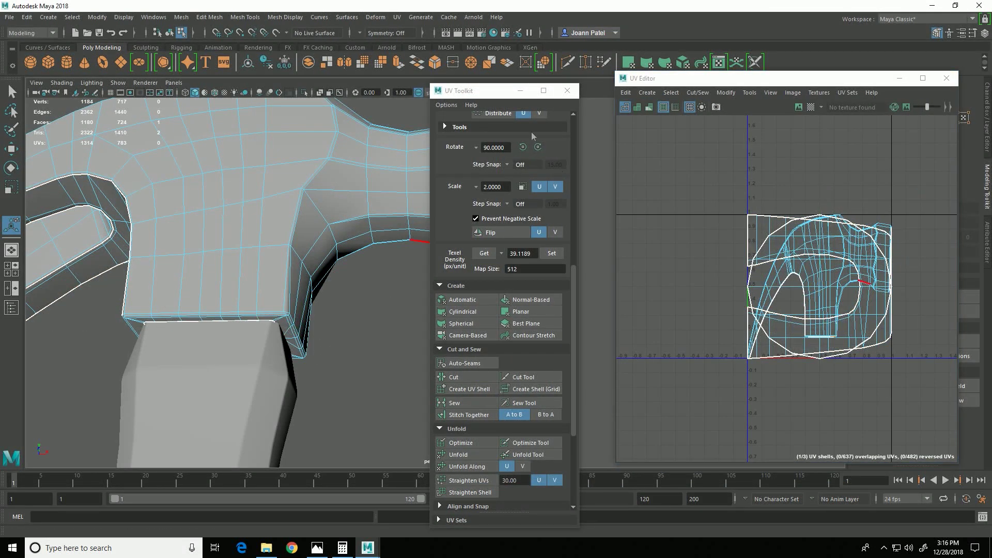
scroll(507, 189, up, 10)
key(q)
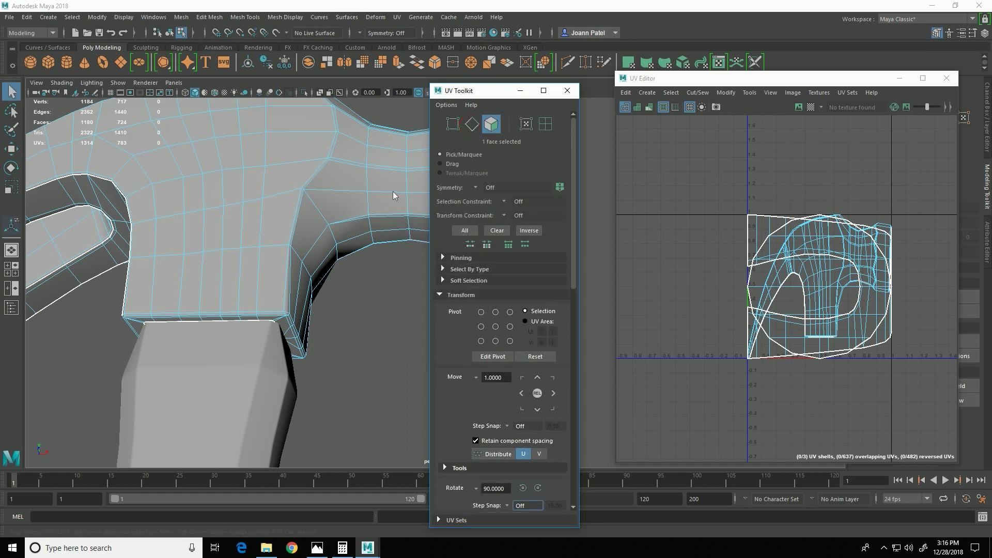
key(F10)
click(272, 322)
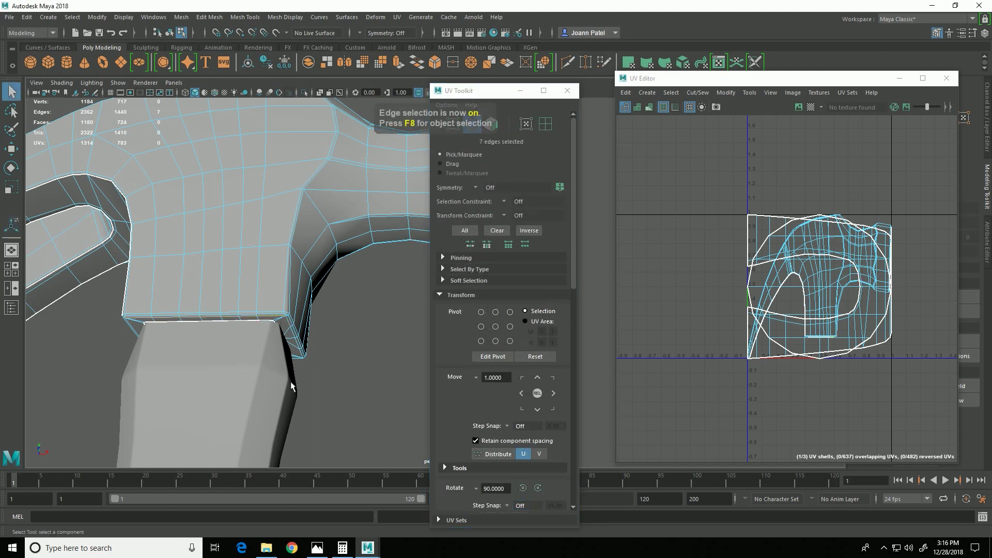
alt+middle_drag(274, 418, 282, 390)
key(f)
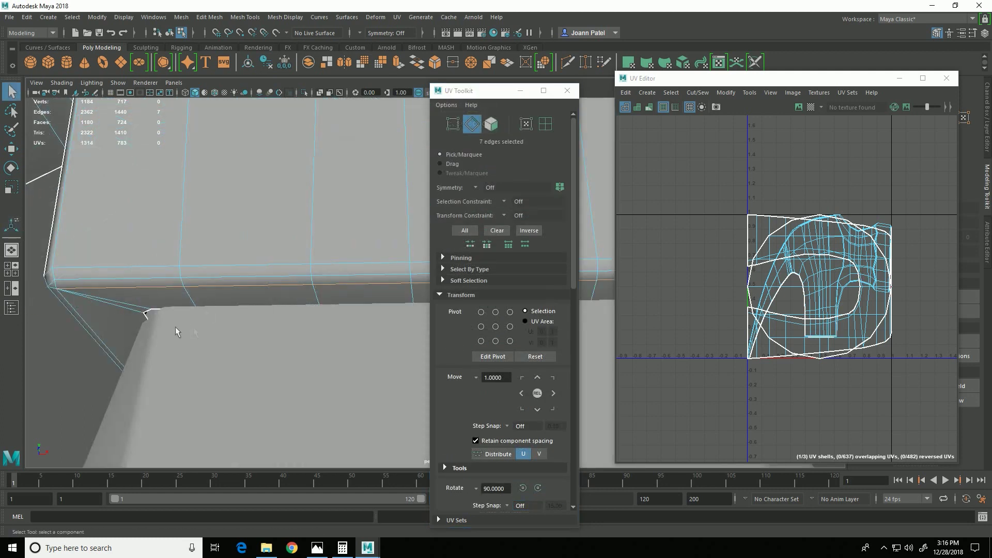
Add the bottom rim edges along the neck's adjoining sides to the edge selection.
alt+right_drag(321, 321, 222, 316)
alt+middle_drag(372, 331, 172, 290)
alt+middle_drag(362, 287, 195, 242)
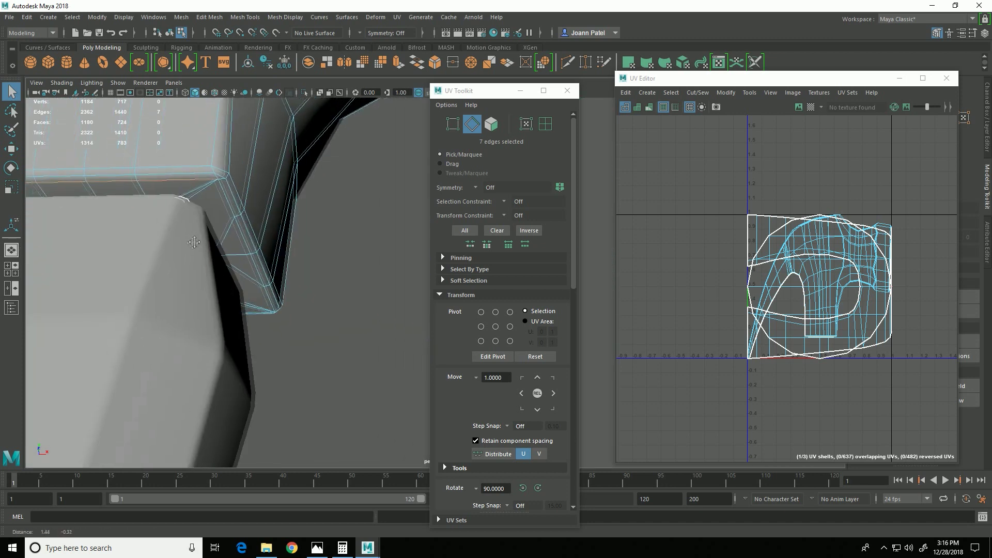
alt+drag(194, 243, 199, 148)
shift+double_click(237, 207)
shift+double_click(245, 308)
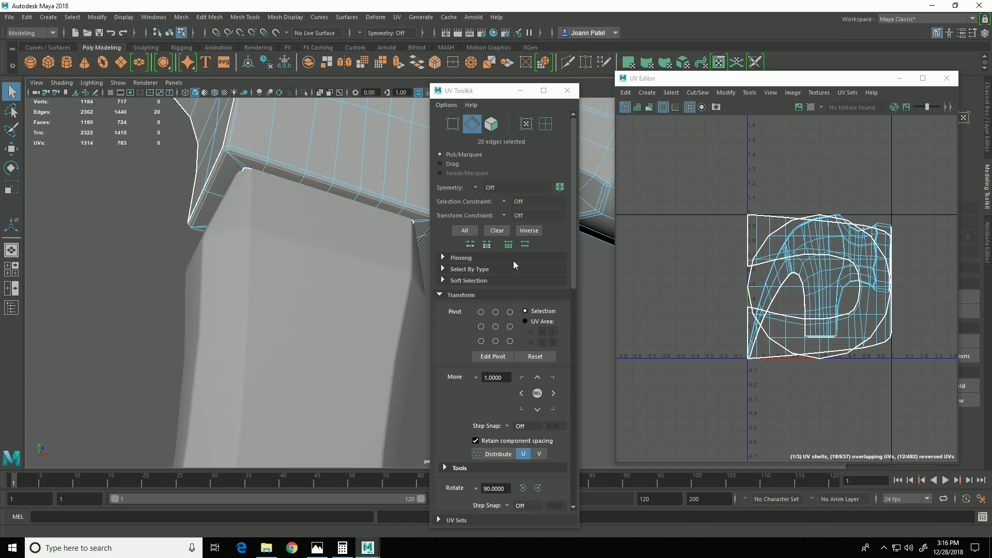
Cut the UVs along the selected bottom rim edges of the neck.
scroll(513, 259, down, 10)
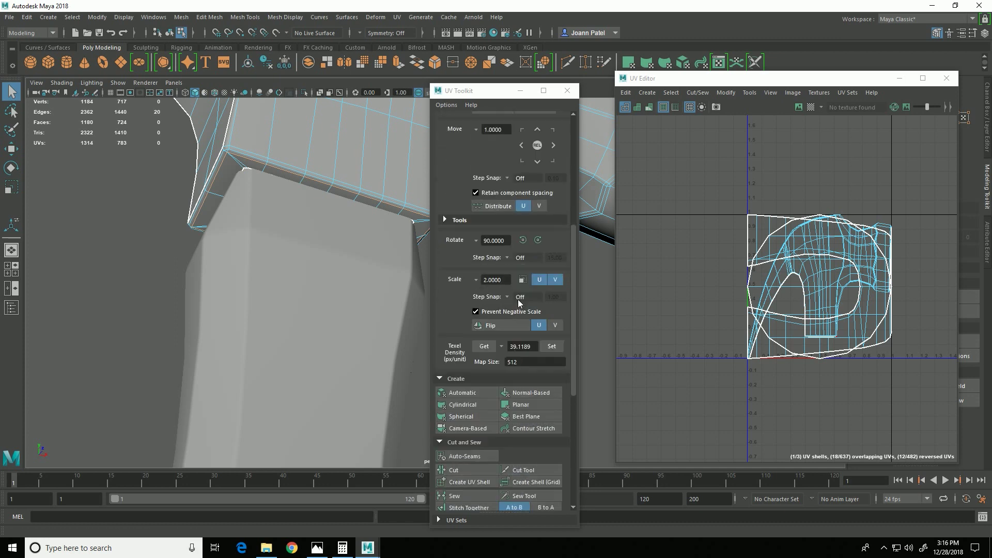
scroll(518, 297, down, 3)
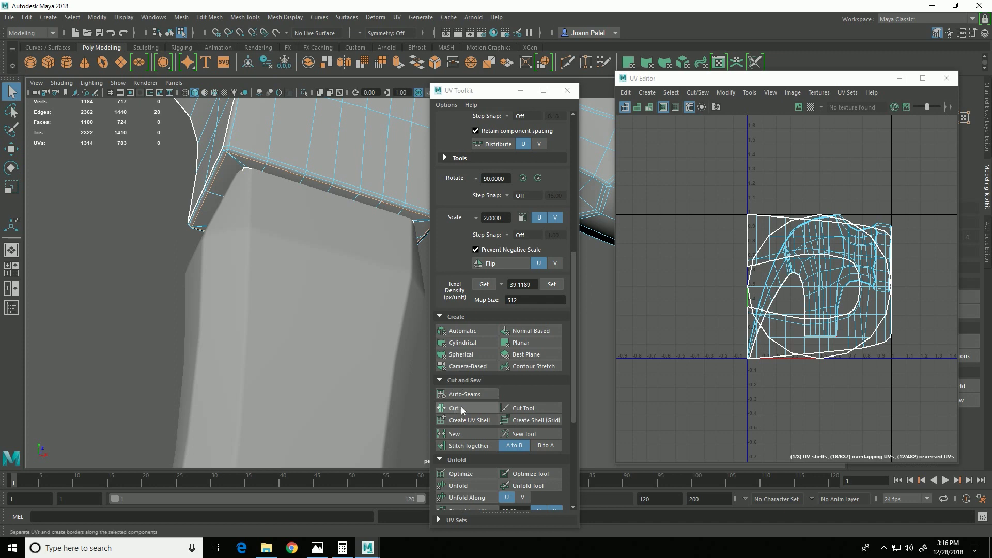
click(461, 408)
scroll(196, 306, down, 3)
scroll(194, 295, down, 3)
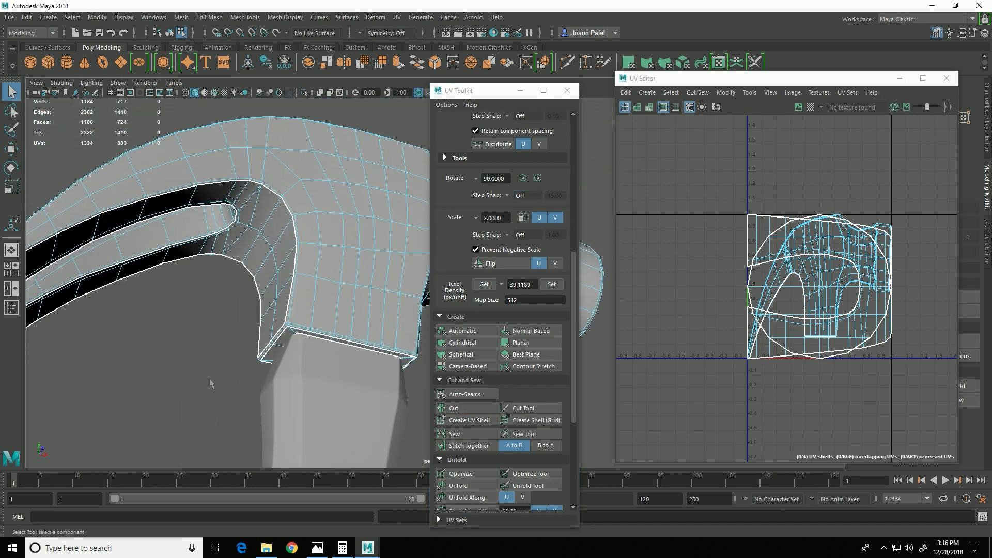
Select the short bevel edges at two corners of the neck's bottom rim and cut their UVs.
scroll(250, 332, up, 8)
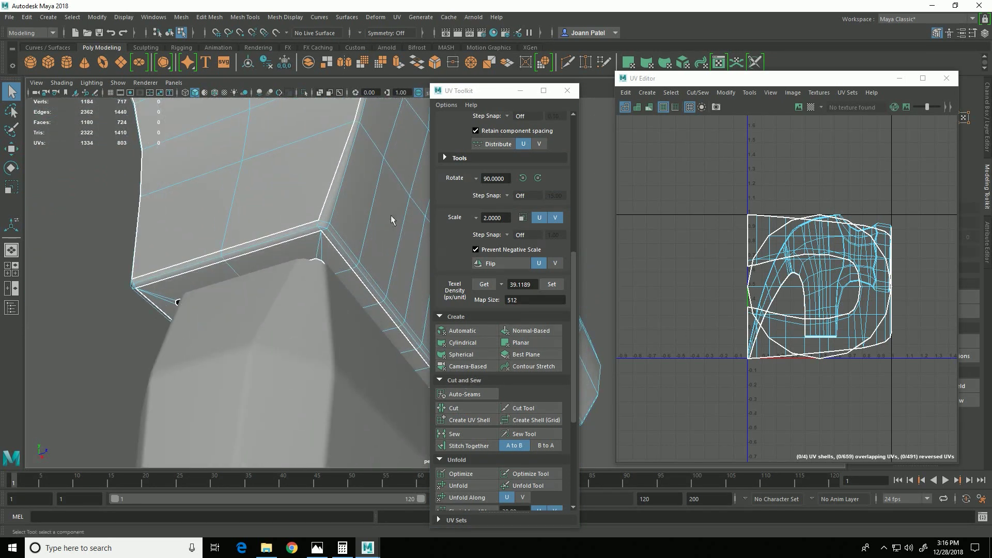
shift+click(324, 232)
click(468, 407)
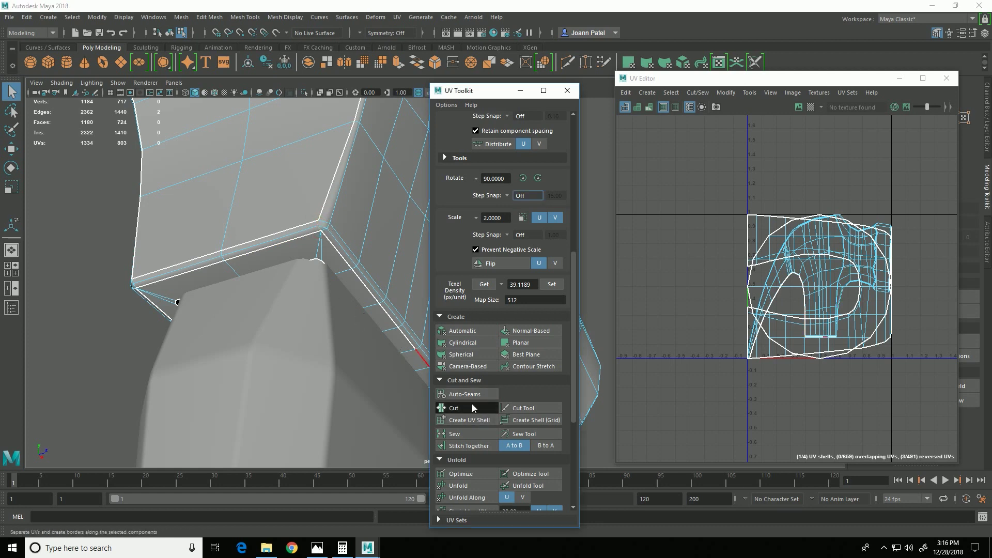
alt+drag(217, 394, 210, 332)
alt+right_drag(156, 365, 186, 372)
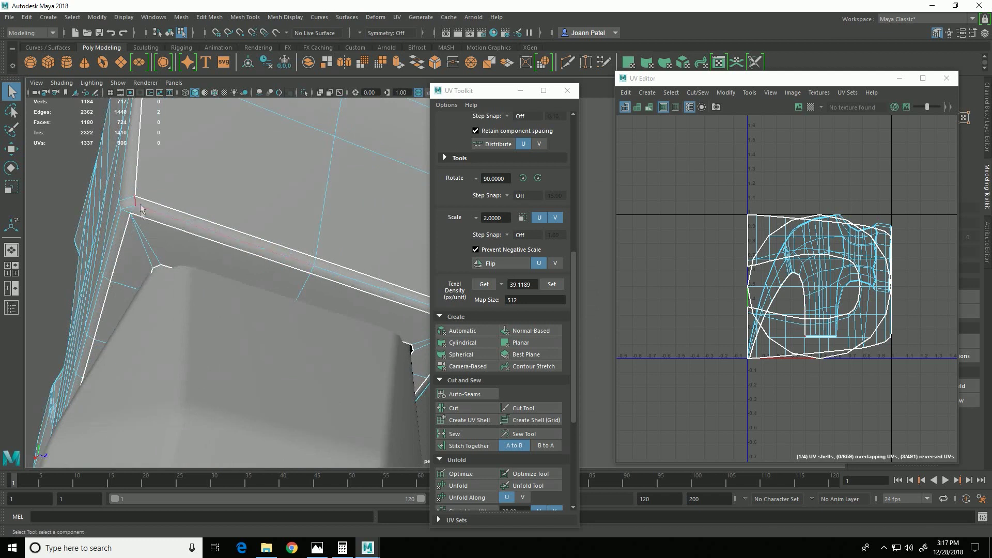
click(482, 408)
Select the ridge edges on one side of the head, where the body meets the narrower striking-end section.
alt+drag(128, 364, 231, 379)
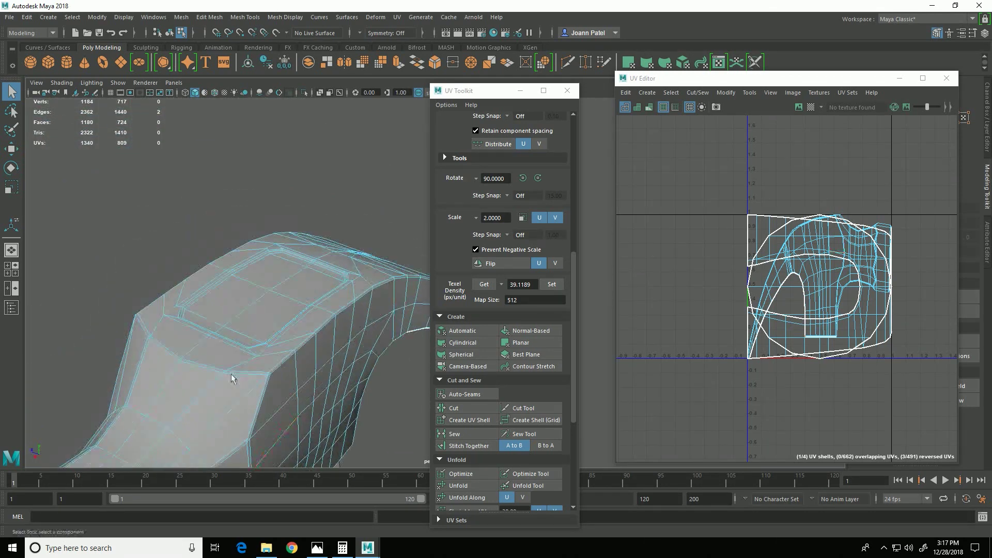
alt+middle_drag(233, 379, 241, 258)
alt+drag(241, 259, 261, 310)
alt+middle_drag(255, 258, 263, 294)
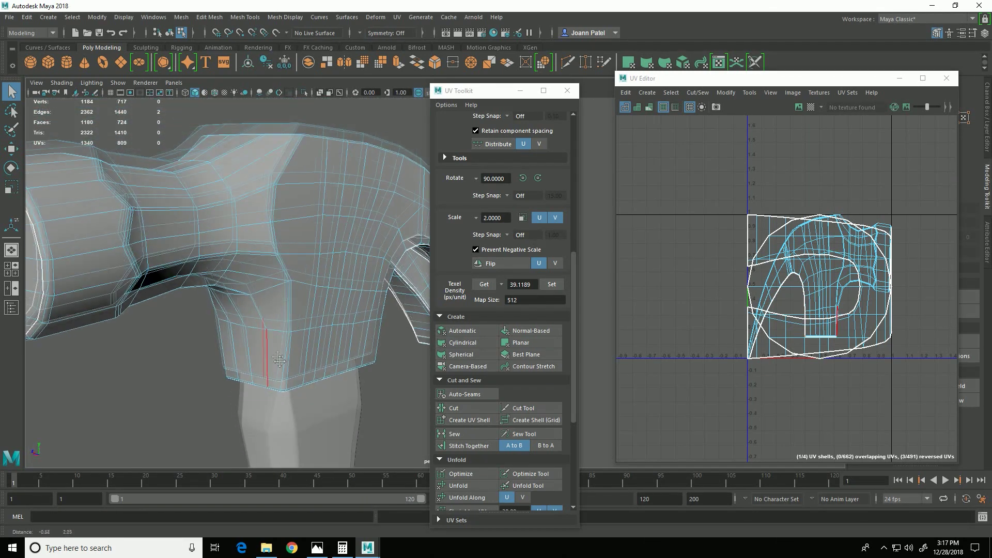
alt+drag(313, 241, 263, 329)
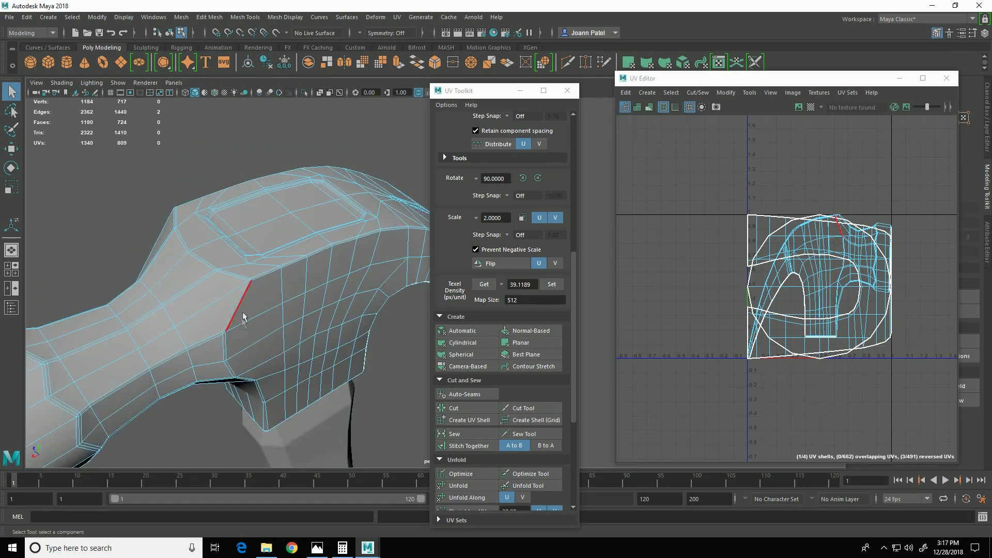
alt+drag(220, 281, 107, 277)
shift+double_click(190, 226)
click(107, 277)
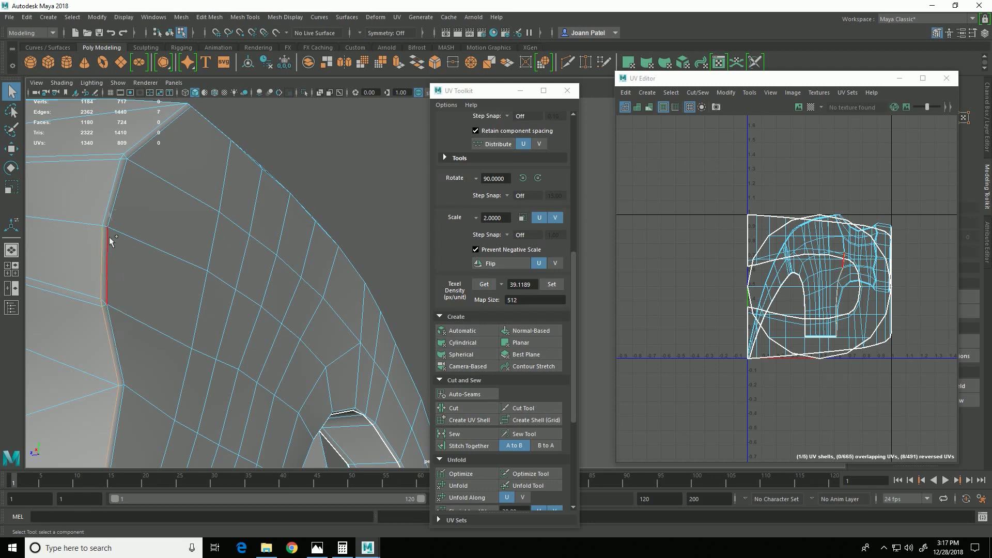
Extend the ridge edge selection around the upper corner and across the top of the head.
alt+drag(156, 195, 288, 316)
click(99, 347)
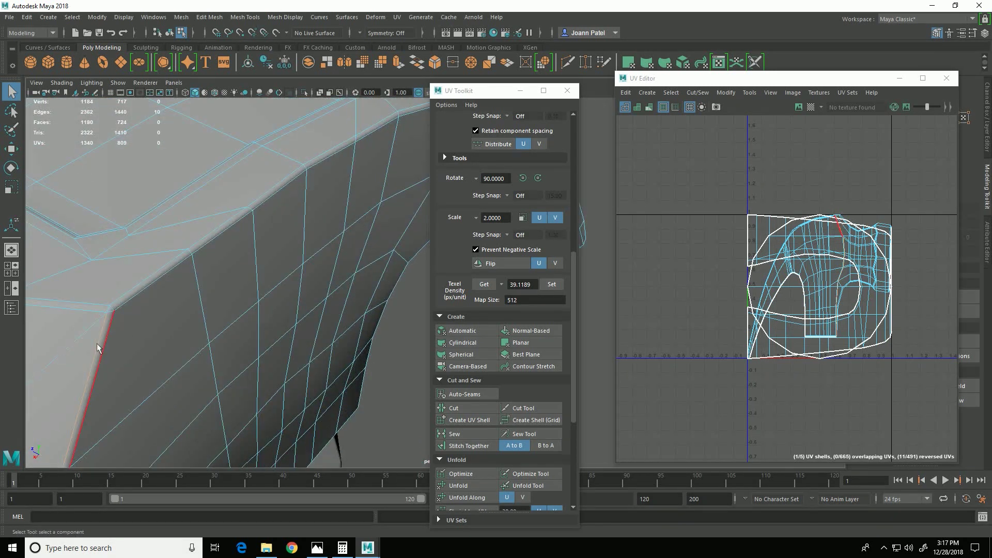
shift+double_click(76, 318)
alt+middle_drag(125, 355, 264, 367)
alt+drag(153, 401, 348, 345)
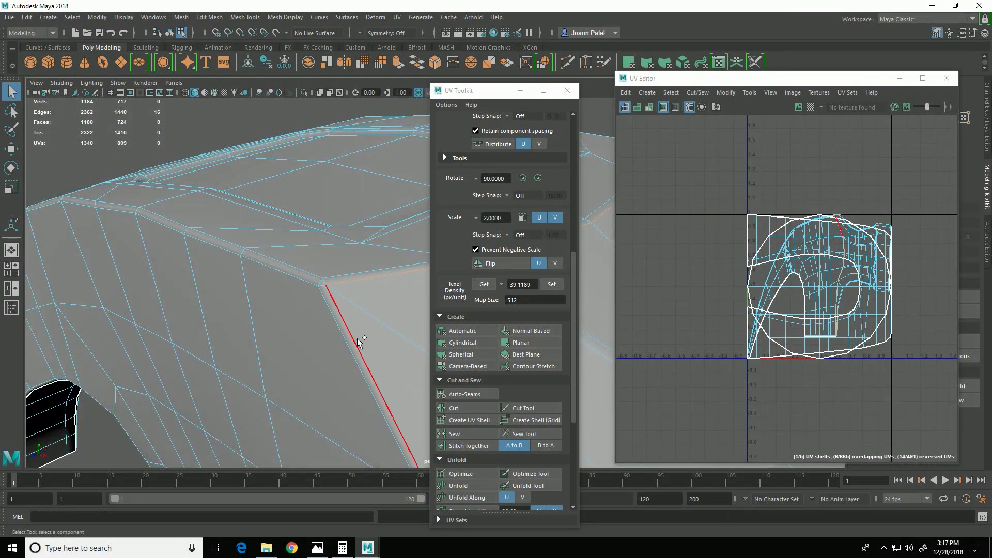
Add the ridge edges on the other side down to the neck's bottom rim and cut the UVs along the whole ridge.
alt+drag(387, 373, 320, 311)
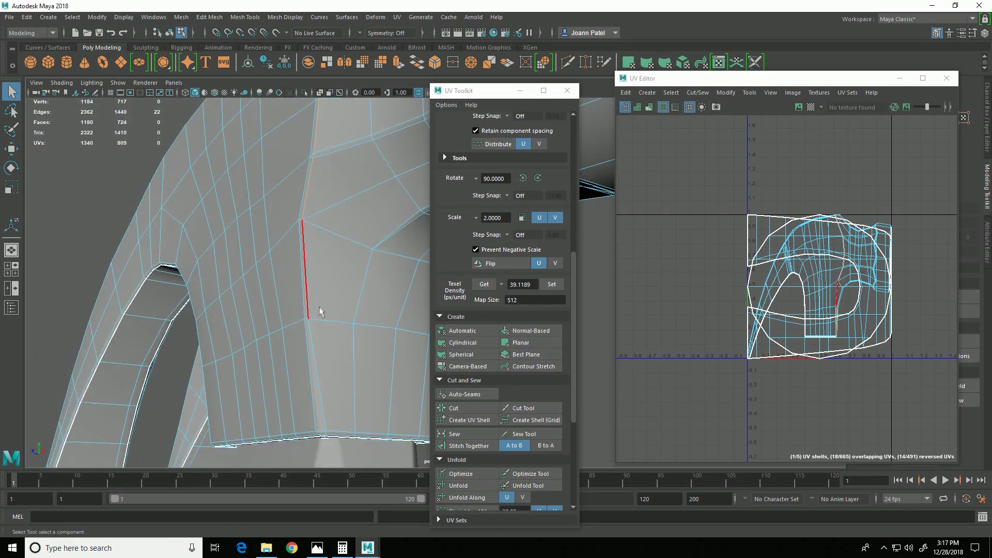
alt+drag(374, 401, 372, 361)
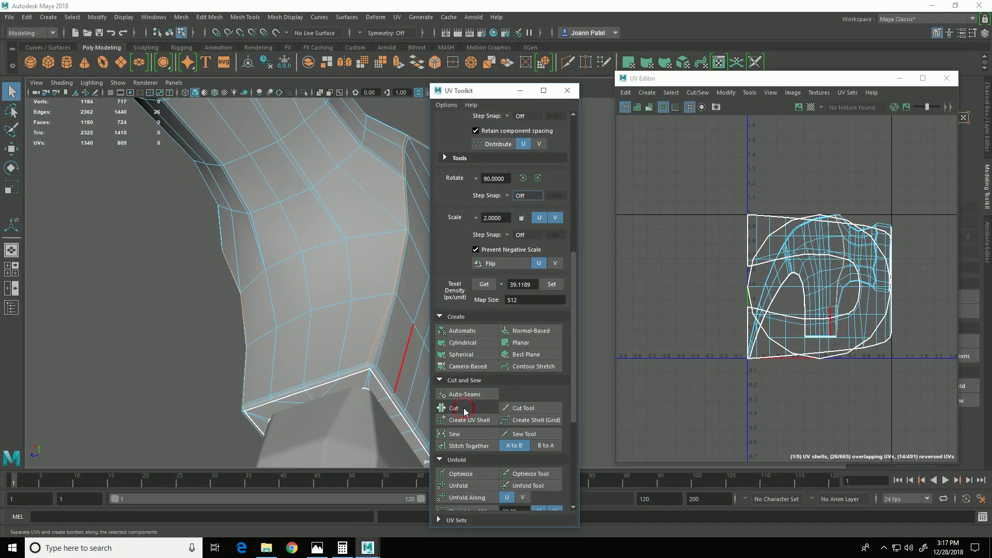
alt+drag(287, 340, 354, 309)
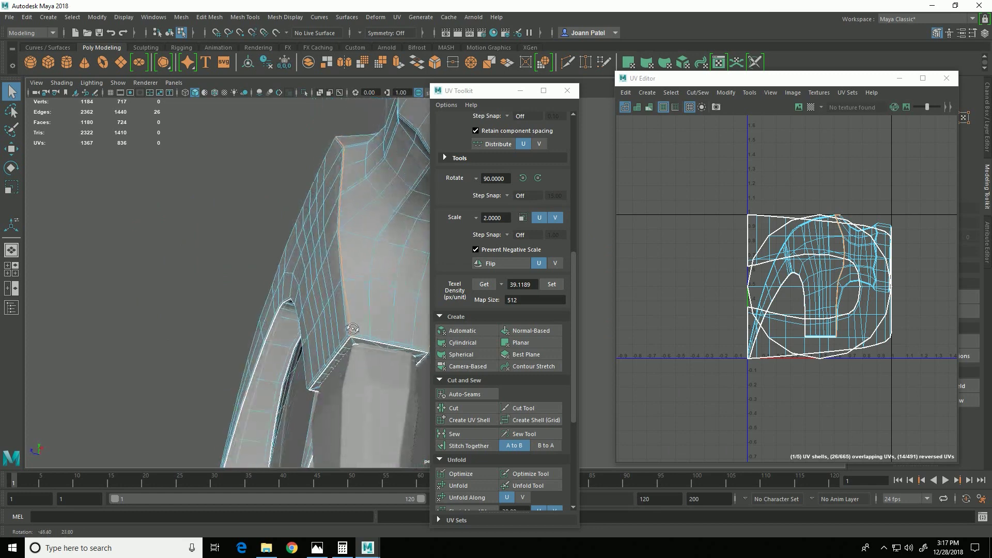
Select the lengthwise edge line down the middle of the striking end's underside to the neck's bottom rim and cut its UVs.
alt+middle_drag(355, 305, 272, 352)
alt+drag(273, 351, 306, 404)
alt+right_drag(331, 353, 233, 310)
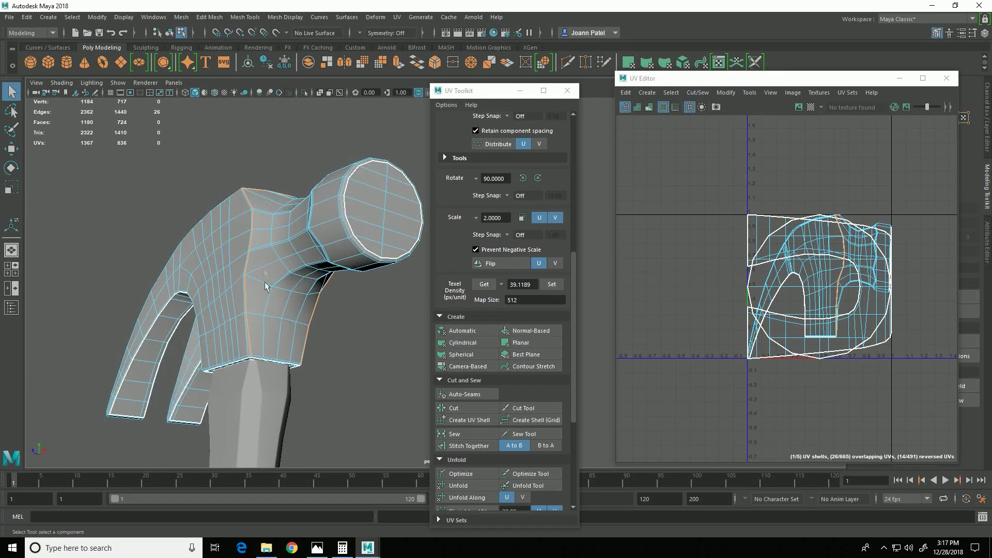
alt+drag(325, 334, 334, 237)
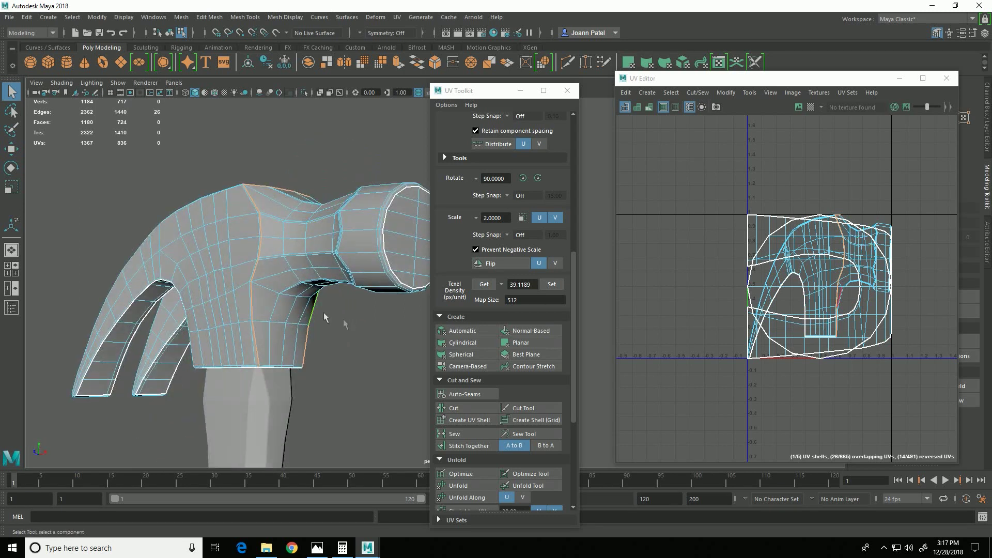
alt+drag(324, 316, 383, 308)
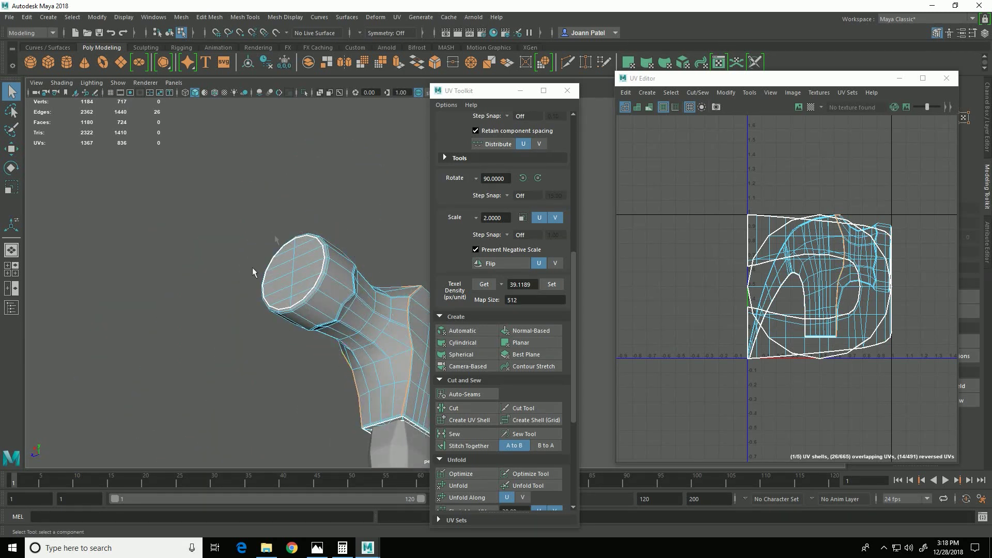
mouse_move(359, 341)
alt+mouse_down()
mouse_move(328, 370)
mouse_move(353, 358)
alt+mouse_up()
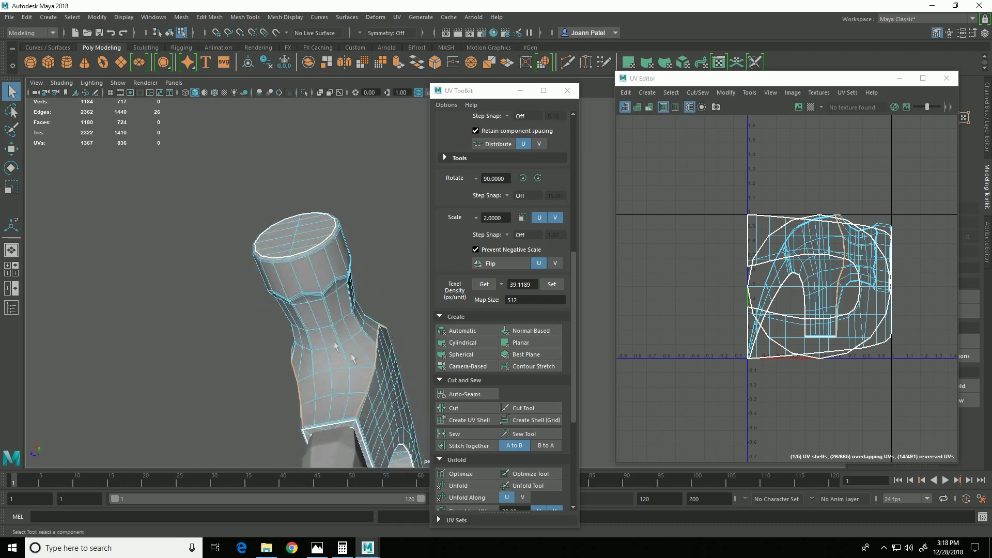
scroll(228, 327, up, 5)
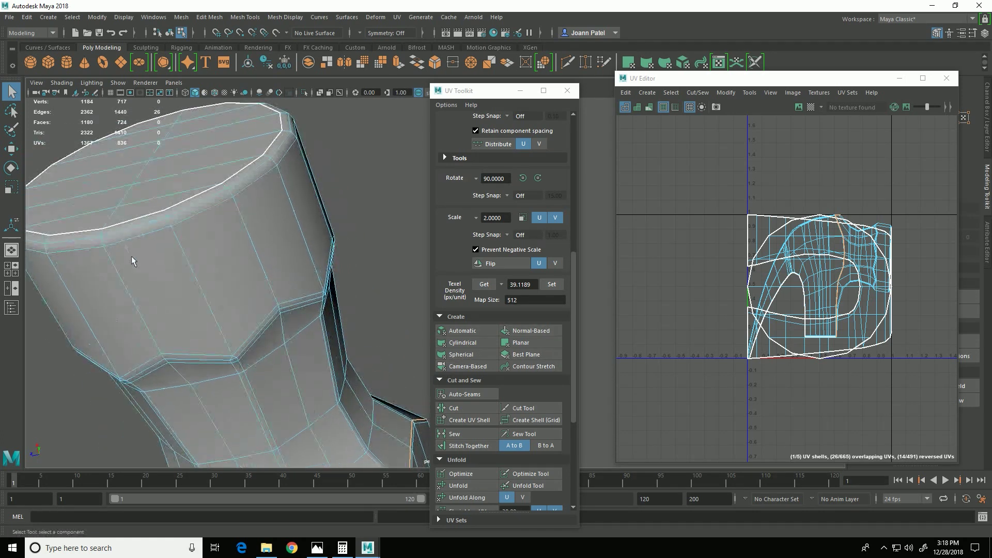
alt+drag(107, 239, 232, 301)
alt+drag(244, 423, 336, 395)
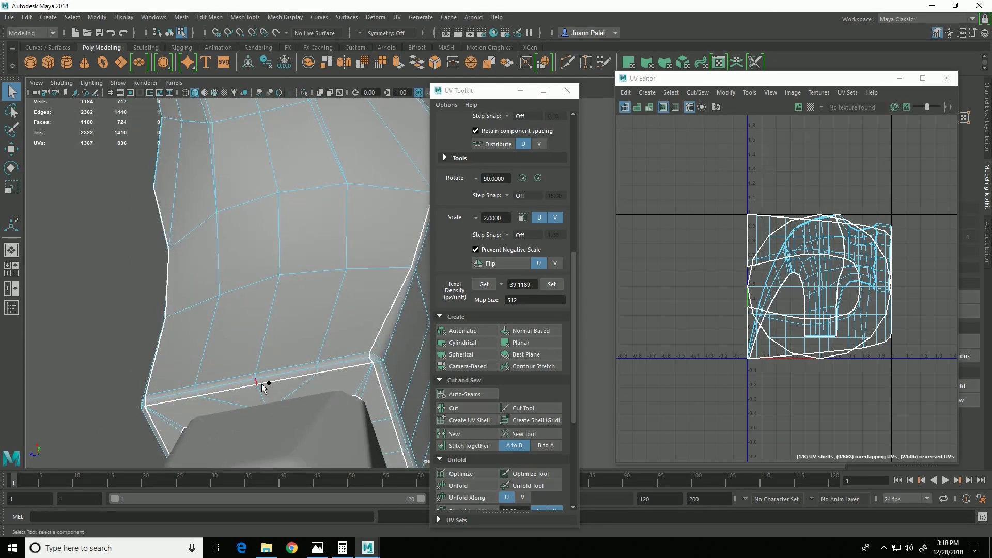
alt+drag(351, 330, 196, 303)
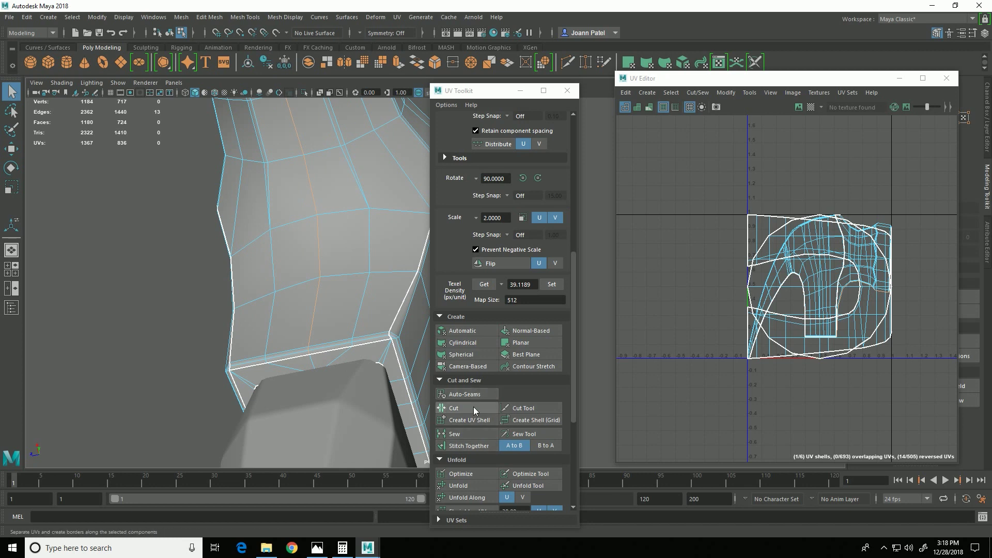
alt+drag(166, 409, 343, 351)
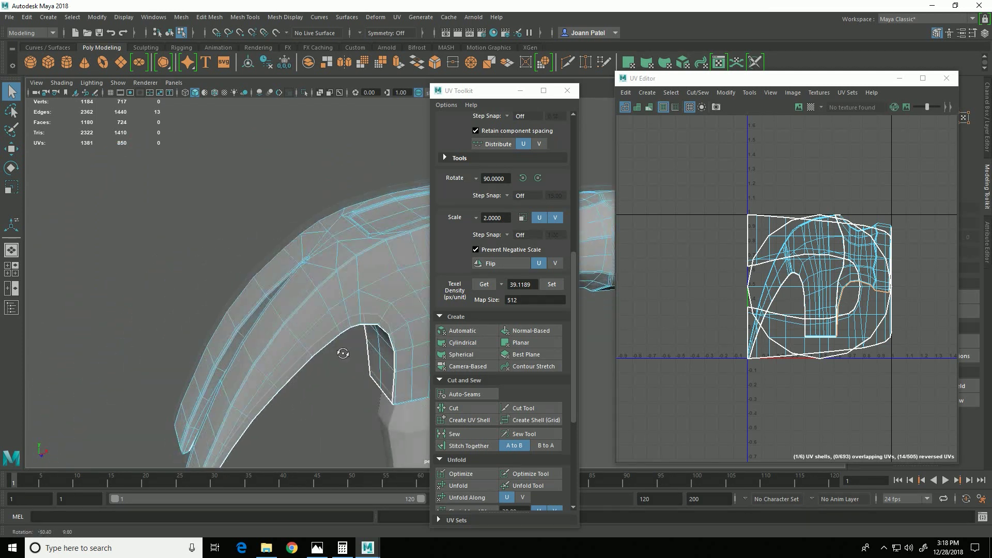
Select the short edges around the inner corner at the tip of one claw prong.
alt+middle_drag(345, 358, 329, 323)
alt+drag(330, 322, 271, 430)
scroll(240, 405, up, 5)
scroll(319, 414, up, 5)
alt+middle_drag(220, 202, 261, 308)
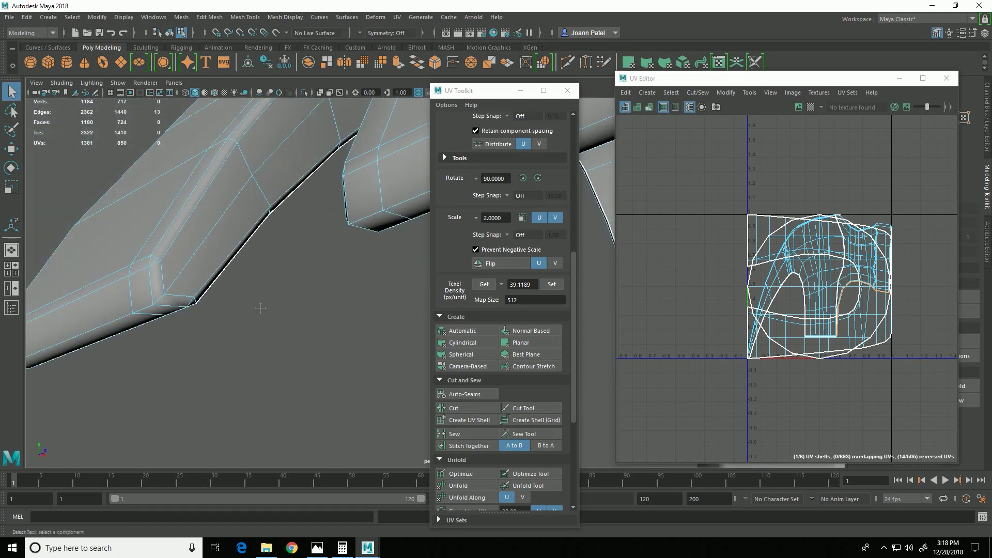
alt+drag(209, 335, 178, 301)
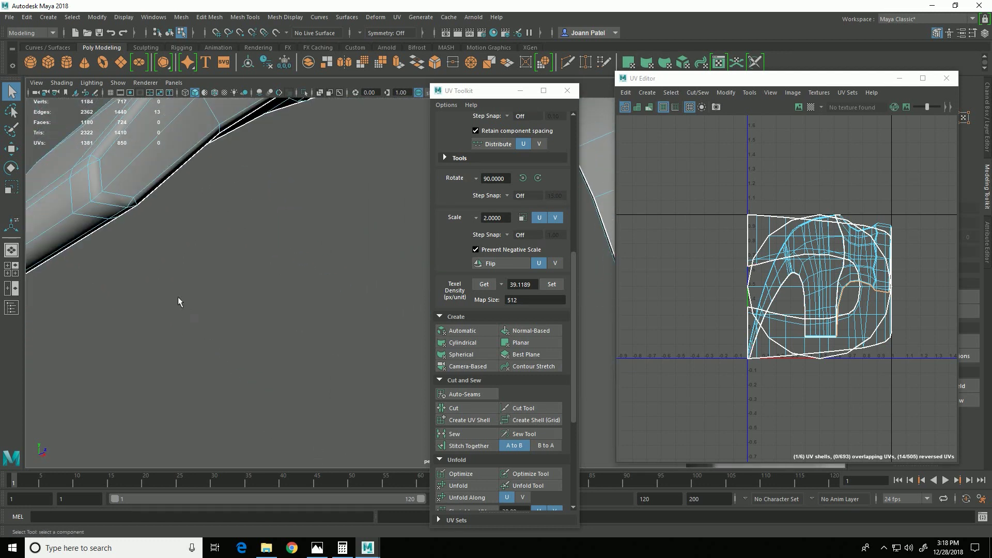
click(128, 197)
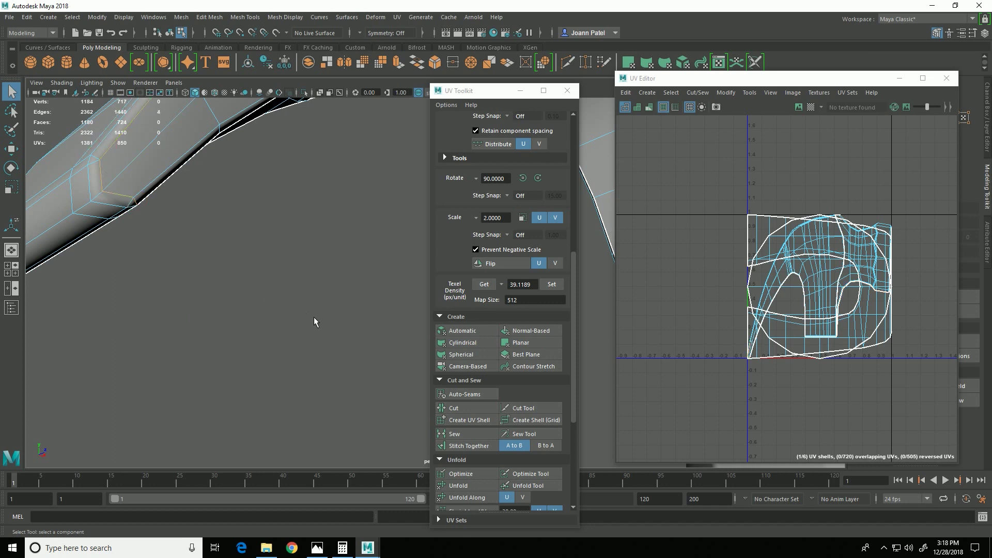
Extend the edge selection along that prong's inner edge toward the top of the claw slot.
mouse_move(314, 318)
alt+mouse_down()
mouse_move(306, 321)
mouse_move(316, 336)
alt+mouse_up()
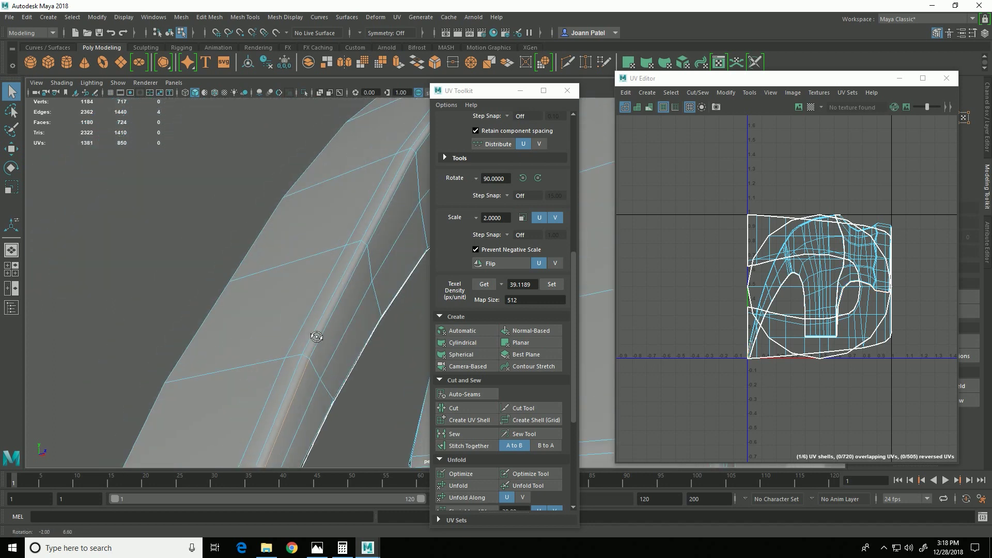
double_click(337, 316)
alt+right_drag(394, 361, 186, 374)
alt+middle_drag(325, 423, 20, 305)
alt+drag(223, 376, 181, 349)
key(ctrl+z)
alt+right_drag(163, 336, 314, 373)
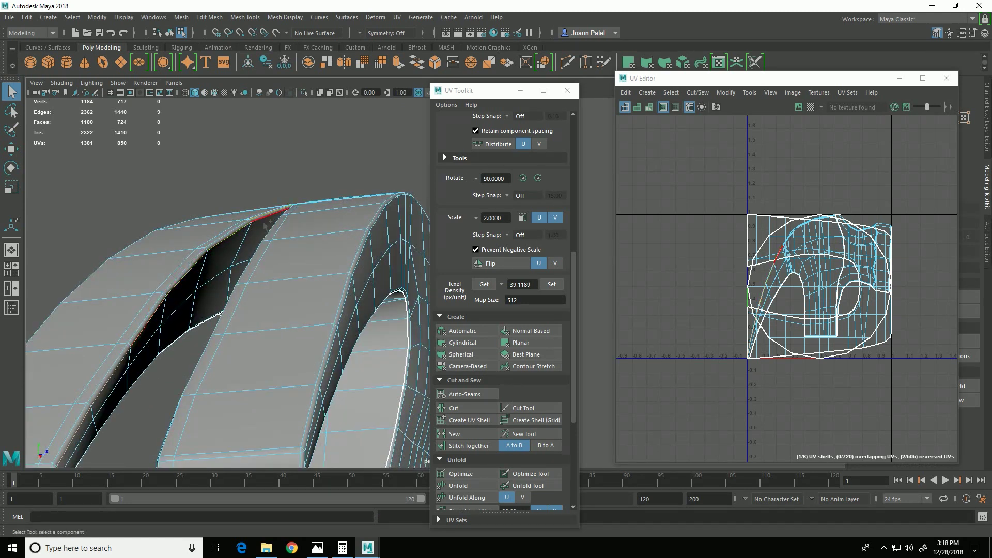
scroll(264, 226, up, 5)
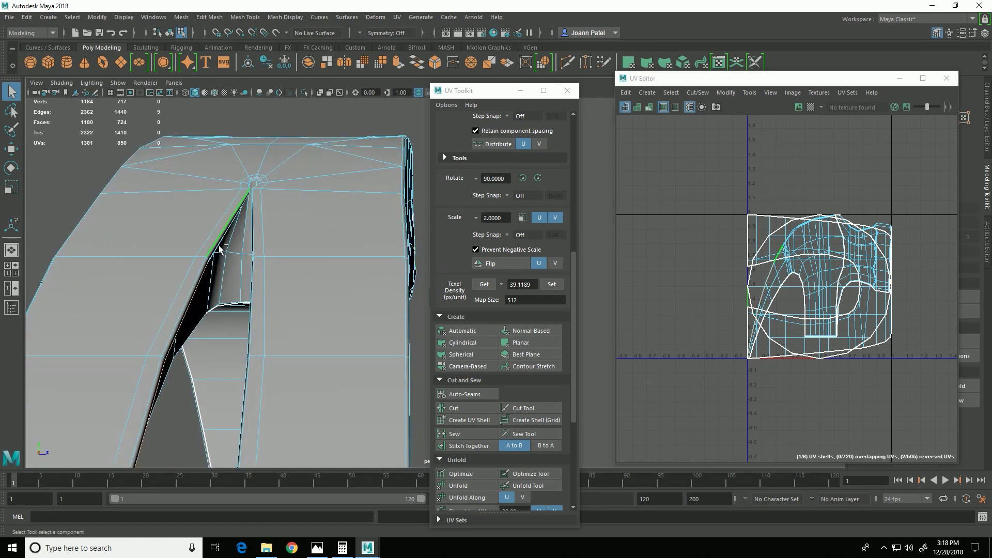
Continue the edge selection around the slot's top and down the other prong's inner edge to its tip, and cut the UVs.
alt+drag(220, 250, 248, 406)
shift+click(219, 209)
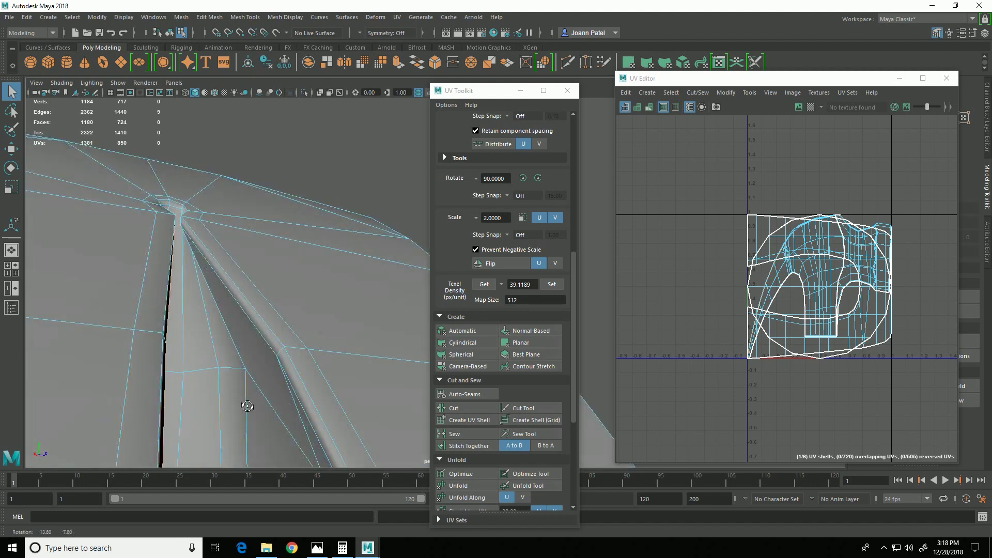
shift+click(260, 324)
alt+drag(260, 325, 265, 280)
shift+click(351, 361)
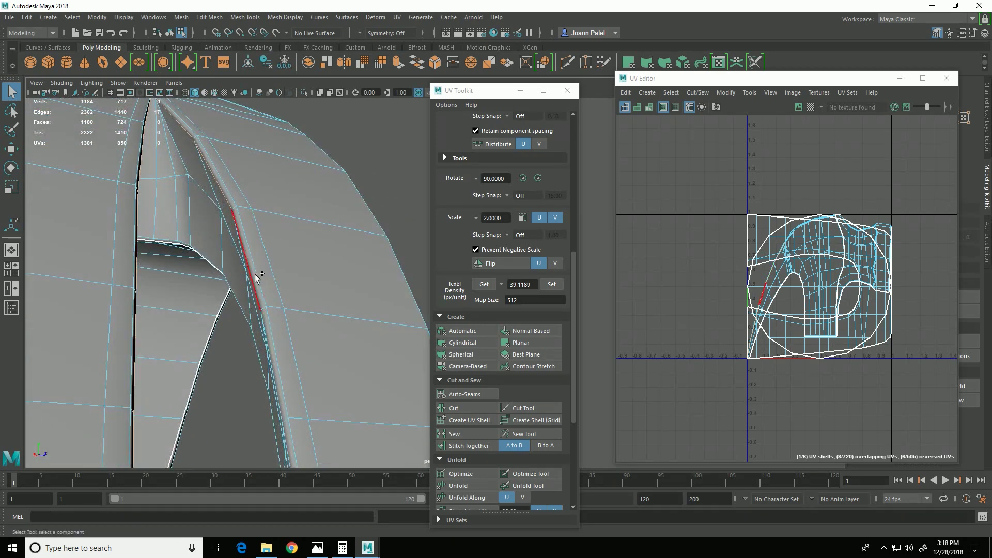
shift+click(304, 364)
alt+drag(303, 363, 173, 285)
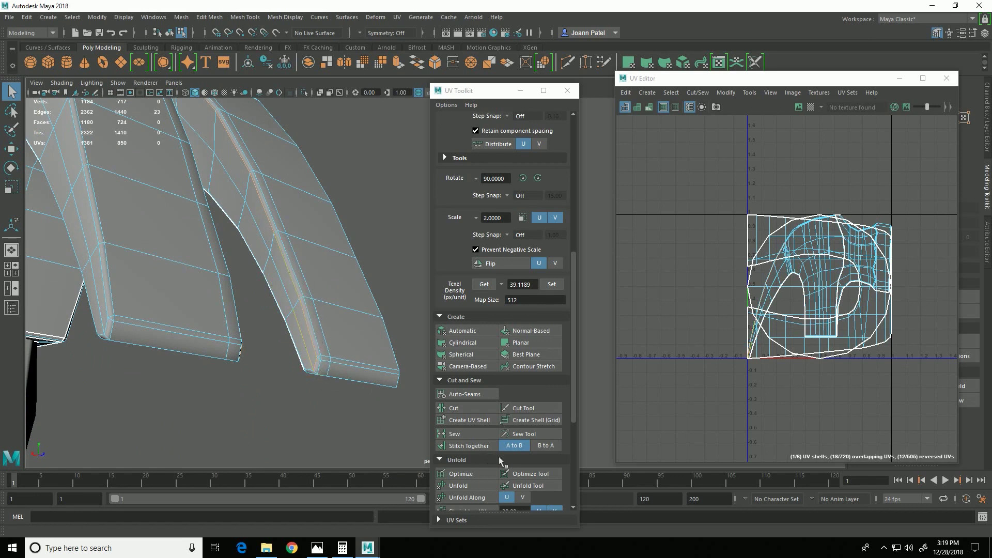
click(466, 410)
Cut the short edges at the prong tips to join the slot seam to the underside border, and sew the surplus cut edge.
alt+right_drag(311, 369, 239, 372)
alt+drag(239, 372, 264, 340)
alt+right_drag(265, 340, 448, 342)
click(205, 306)
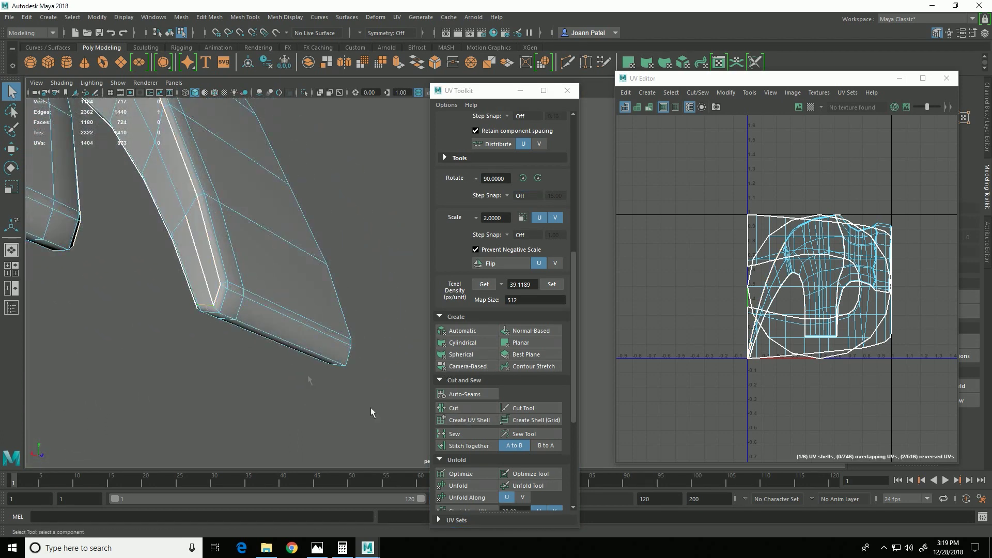
alt+drag(279, 415, 295, 414)
alt+drag(363, 312, 334, 326)
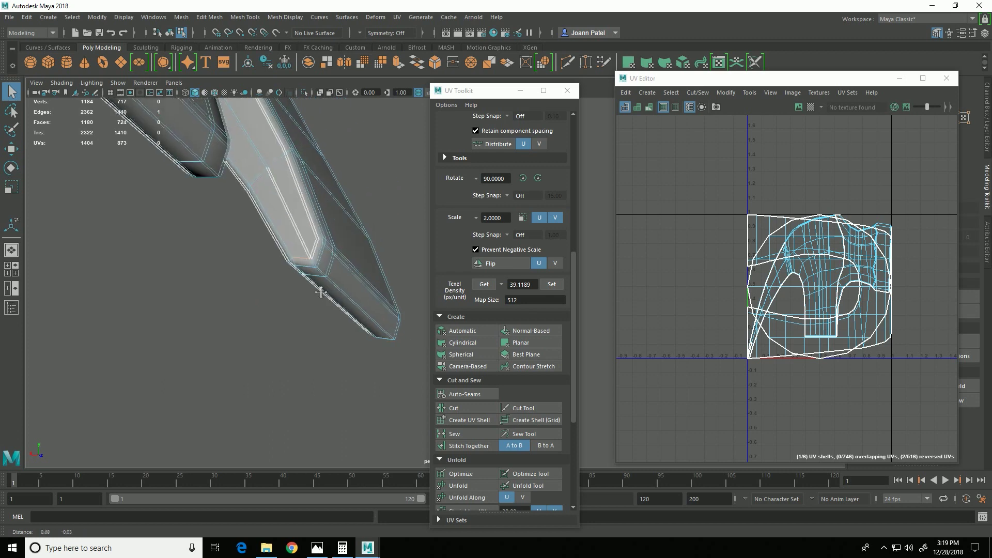
alt+right_drag(333, 326, 376, 330)
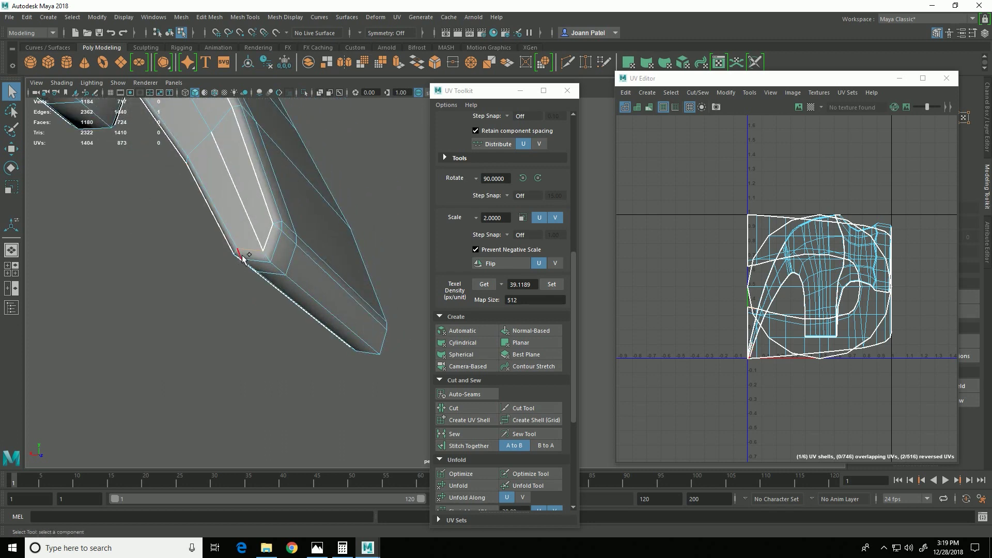
alt+drag(250, 283, 300, 310)
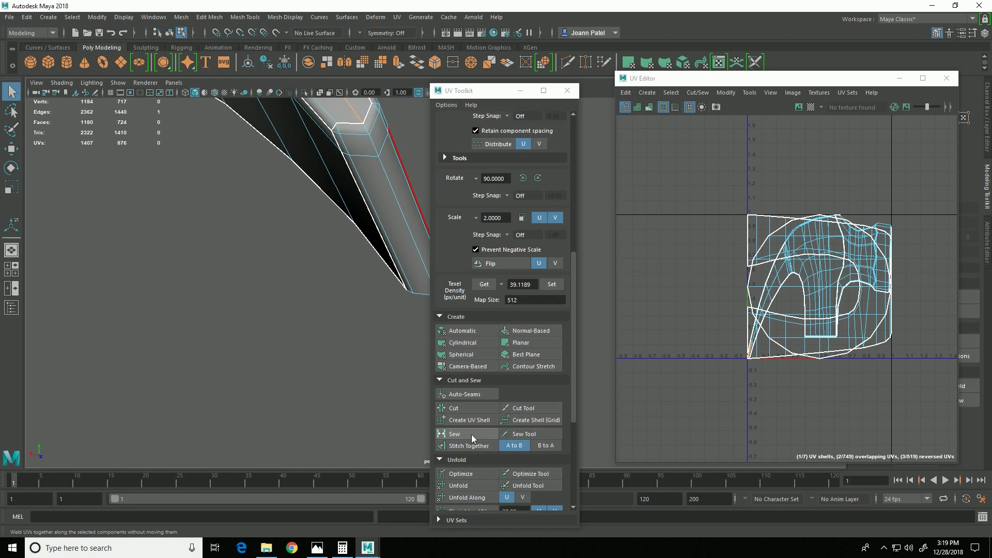
alt+drag(277, 354, 279, 377)
alt+right_drag(279, 377, 243, 352)
alt+right_drag(320, 431, 375, 408)
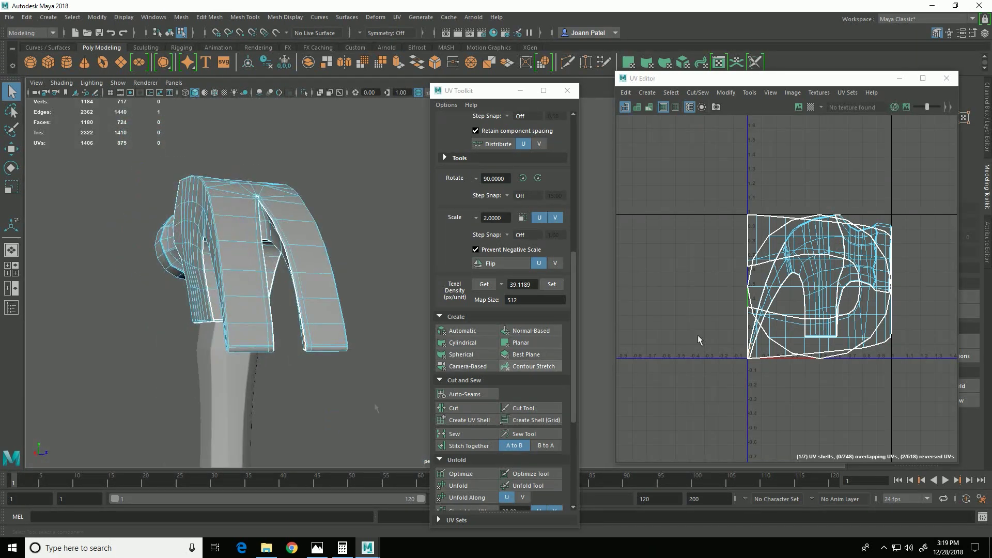
Select all the hammer head's UV shells and unfold them.
right_click(816, 263)
click(771, 246)
drag(714, 209, 978, 441)
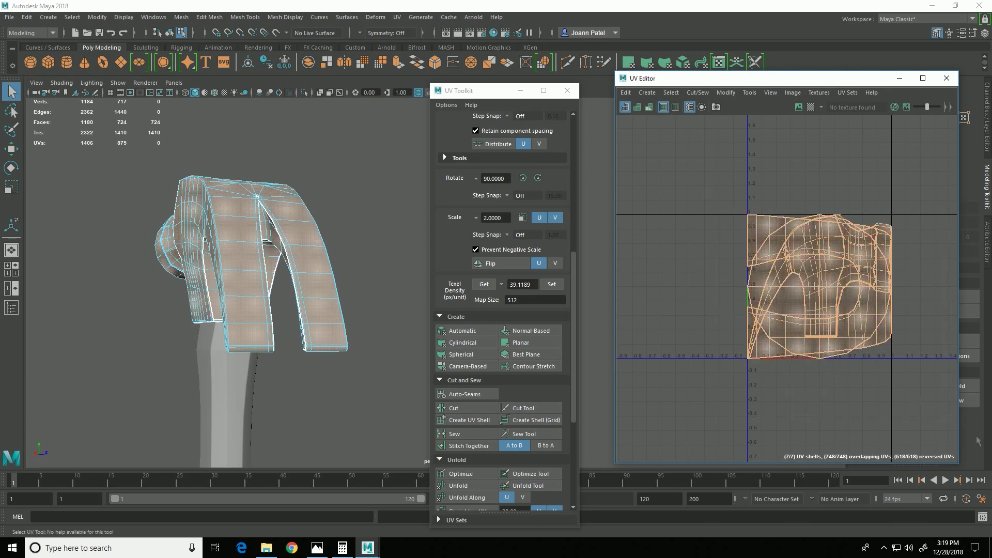
scroll(493, 358, down, 3)
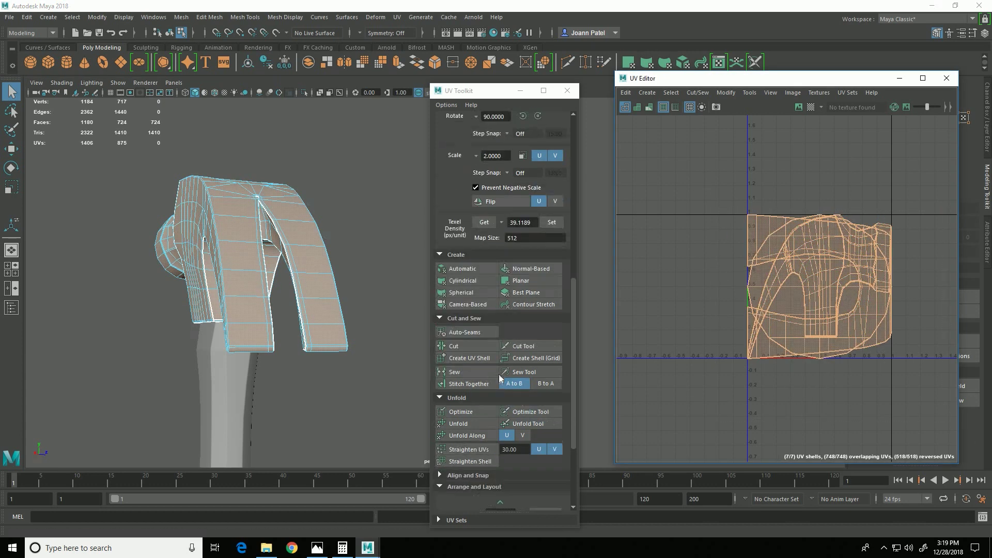
click(470, 424)
Display the checker map on the hammer head.
scroll(142, 315, up, 5)
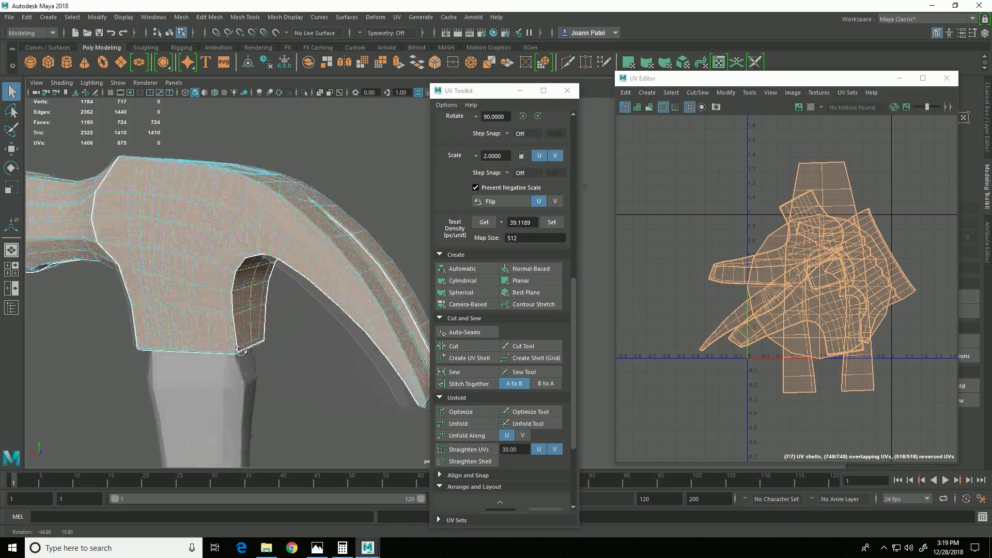
alt+right_drag(255, 332, 240, 331)
alt+drag(217, 393, 322, 367)
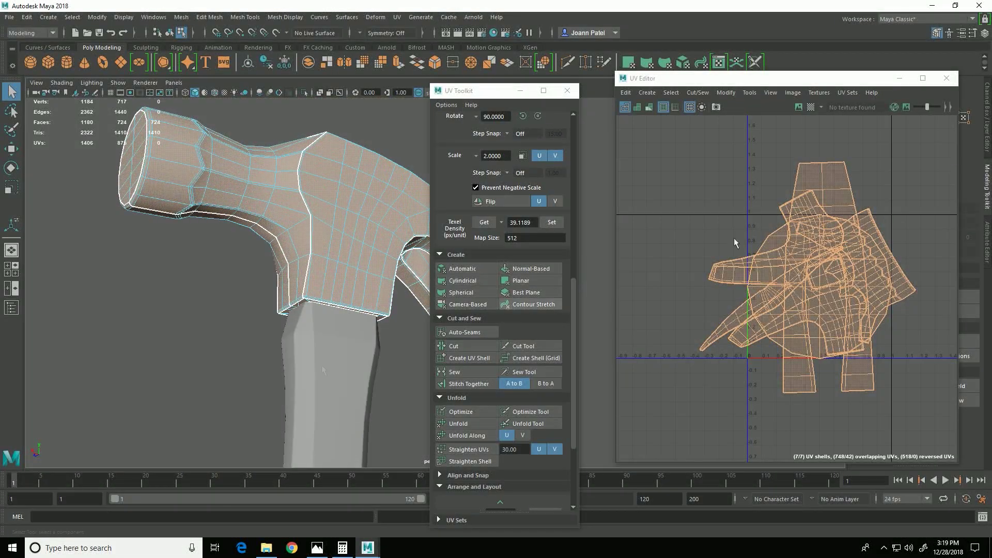
click(811, 107)
Select the neck's bottom rim shell around the handle and apply a planar projection from the Y axis, fitted to the bounding box.
alt+drag(340, 326, 293, 388)
alt+middle_drag(297, 258, 170, 369)
alt+right_drag(297, 392, 373, 440)
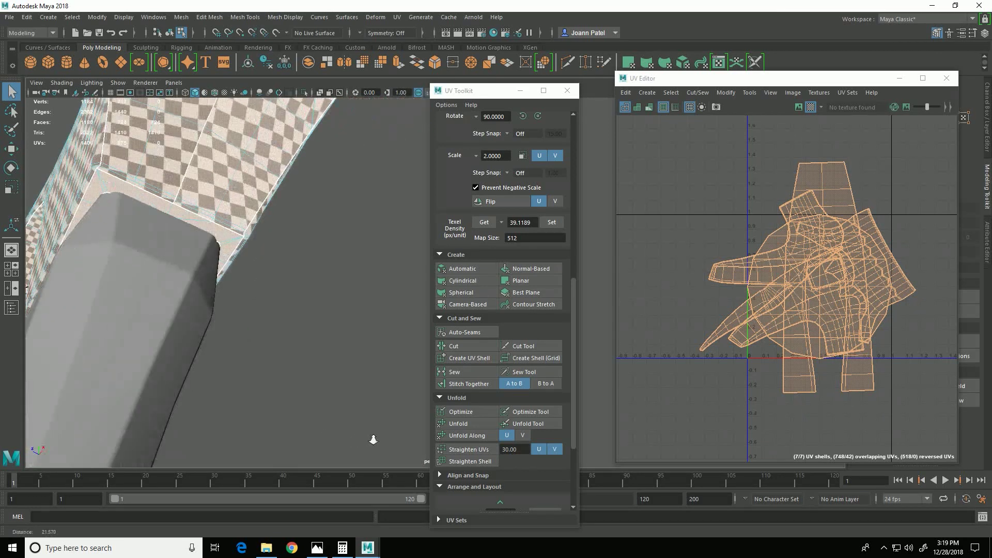
alt+middle_drag(293, 357, 419, 448)
alt+right_drag(295, 385, 348, 446)
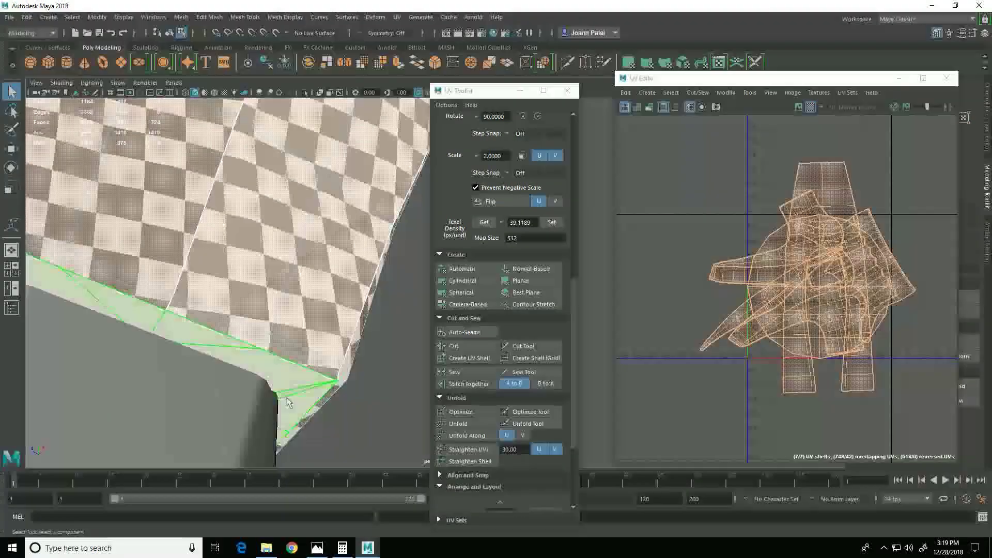
click(303, 389)
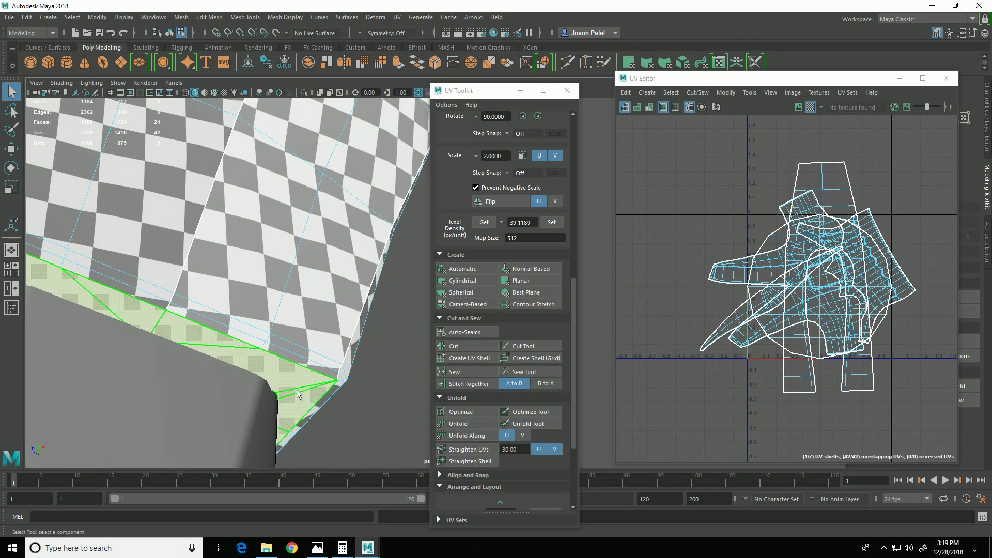
alt+right_drag(319, 417, 243, 361)
alt+drag(248, 362, 357, 385)
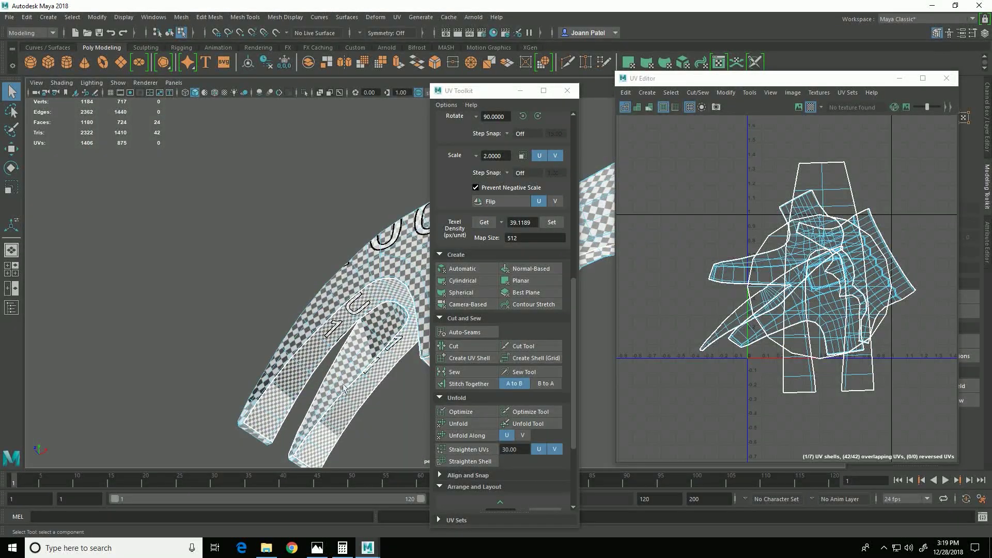
alt+middle_drag(356, 385, 213, 341)
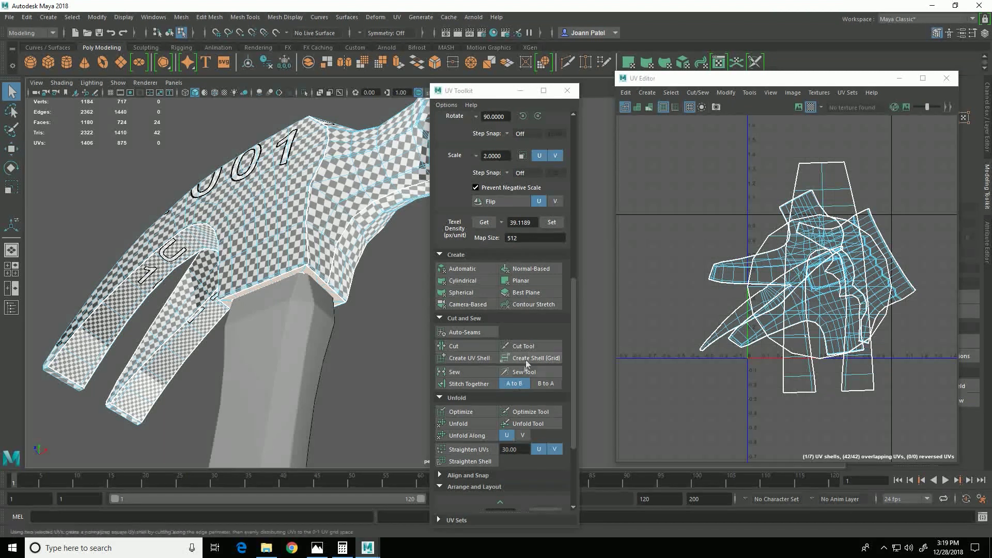
shift+click(536, 280)
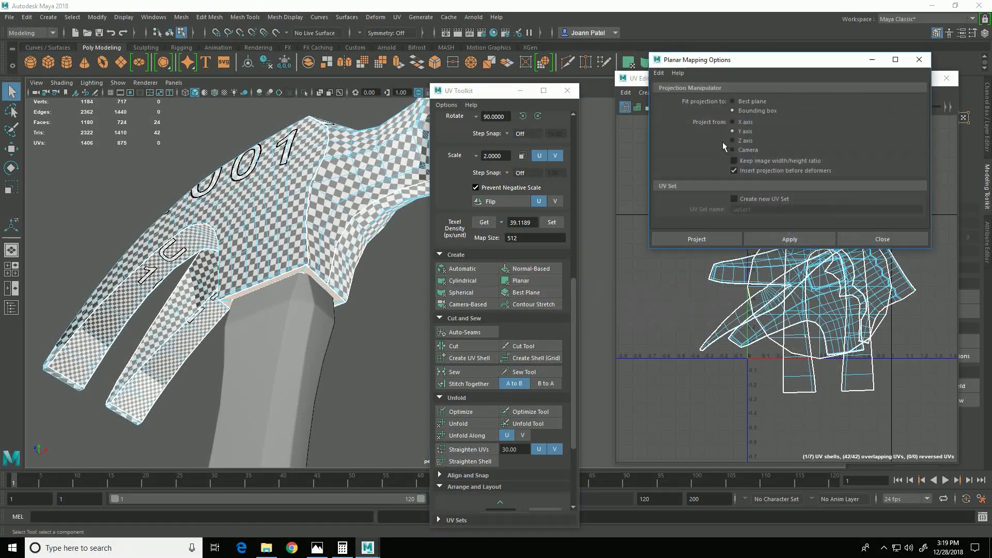
click(715, 240)
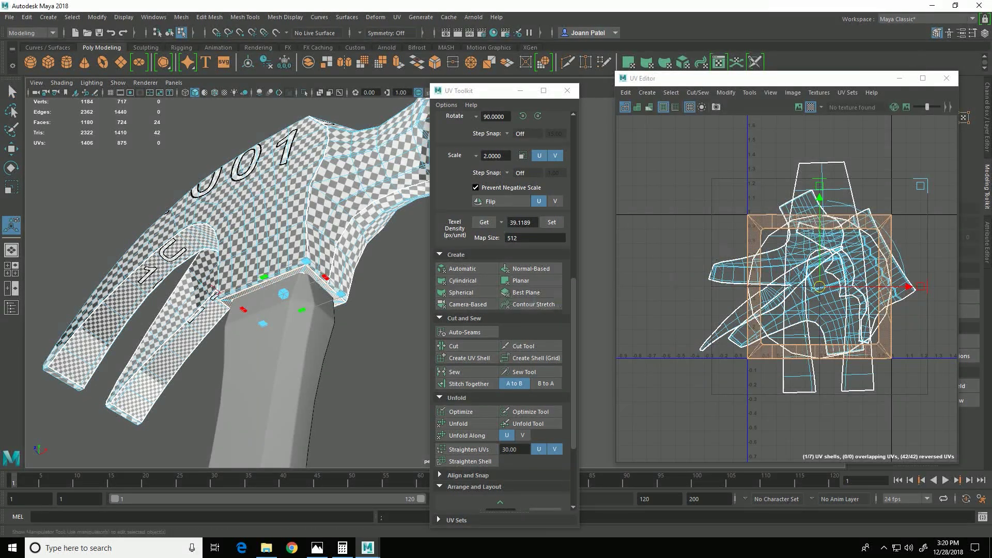
Unfold all the UV shells again, including the newly projected neck rim shell.
drag(690, 151, 927, 429)
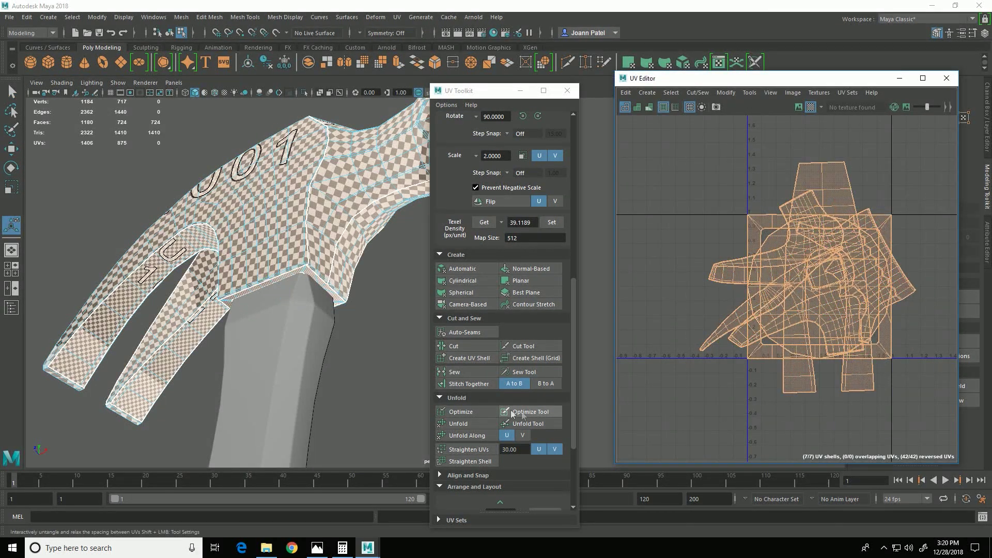
click(466, 422)
Orient all the UV shells and optimize their UVs.
scroll(502, 408, down, 3)
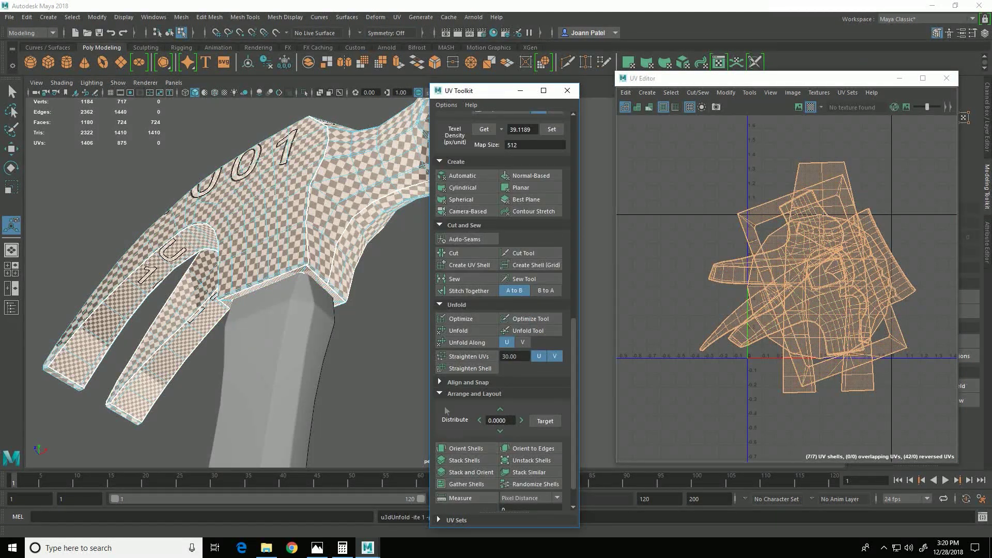
click(470, 447)
click(471, 448)
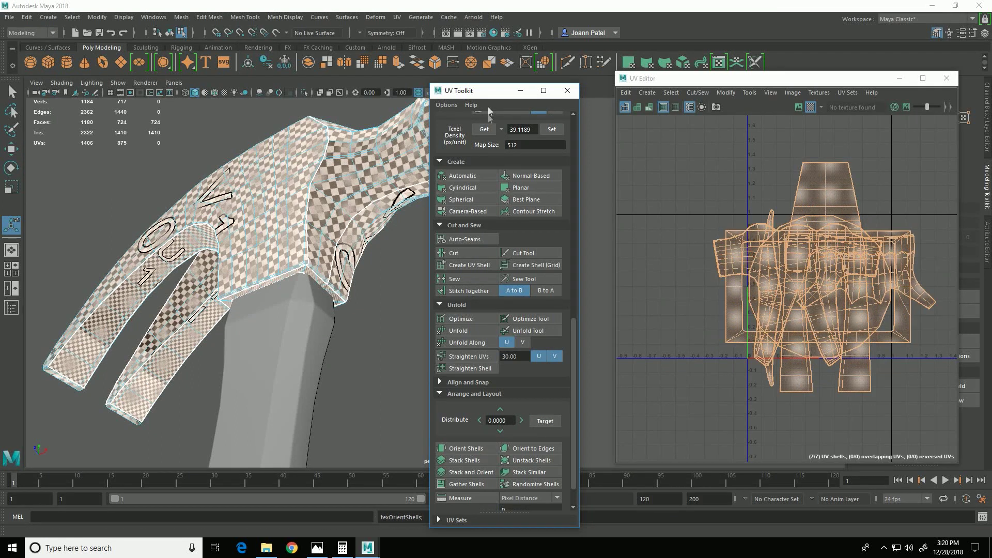
click(473, 319)
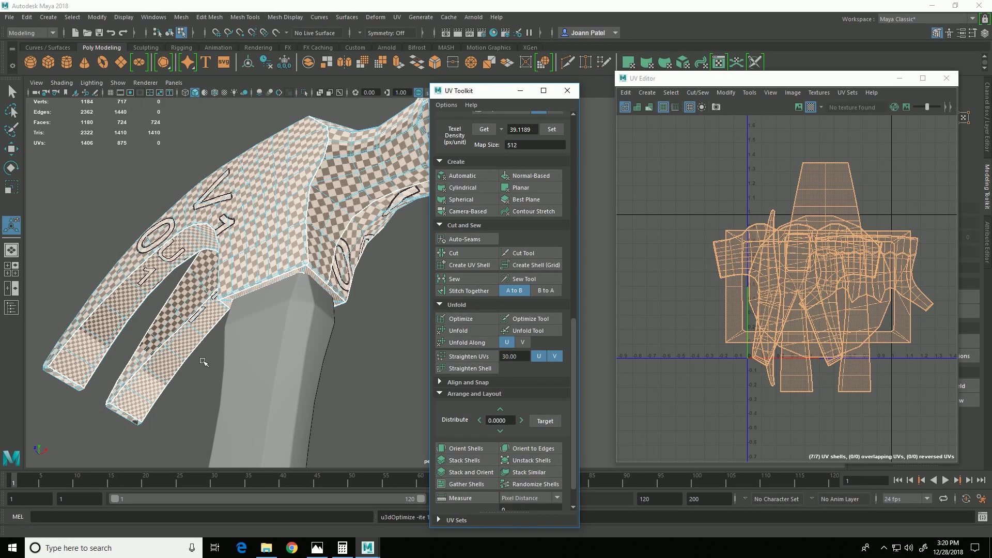
Select the UV shell covering the head's body and claw, and get its texel density for a map size of 512.
alt+drag(203, 362, 325, 359)
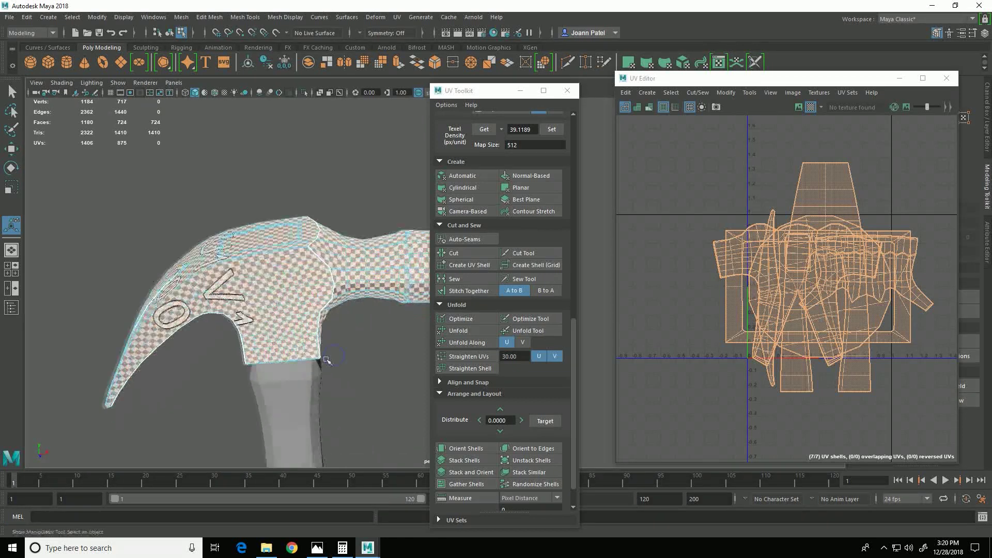
alt+right_drag(326, 360, 349, 362)
alt+drag(263, 381, 278, 279)
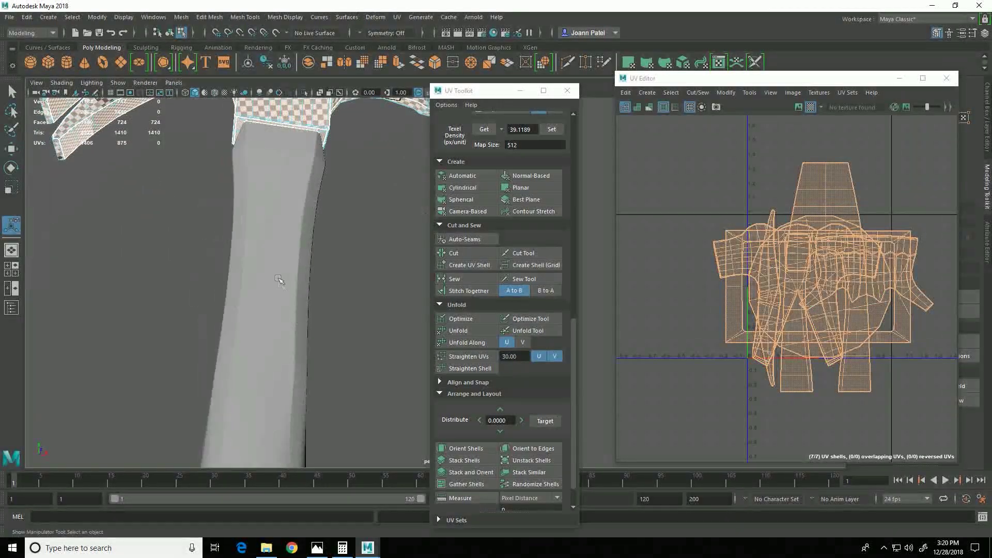
scroll(279, 280, down, 5)
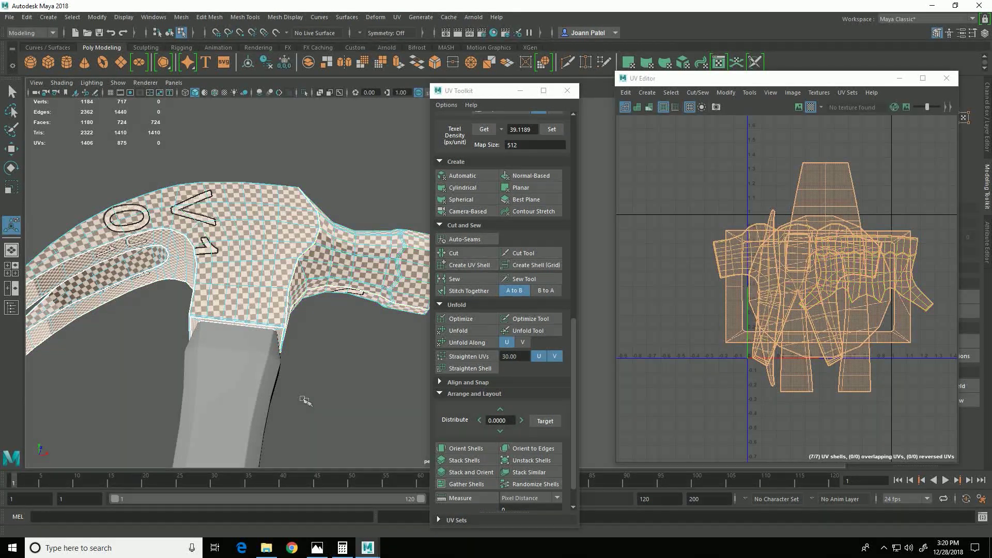
mouse_move(305, 401)
alt+mouse_down()
mouse_move(354, 421)
mouse_move(323, 396)
alt+mouse_up()
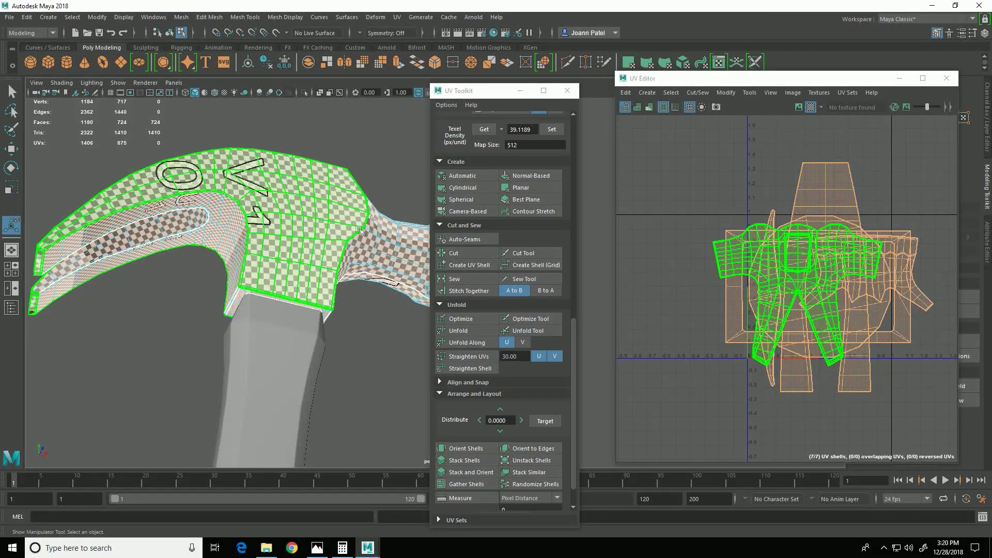
alt+right_drag(362, 339, 430, 362)
click(300, 212)
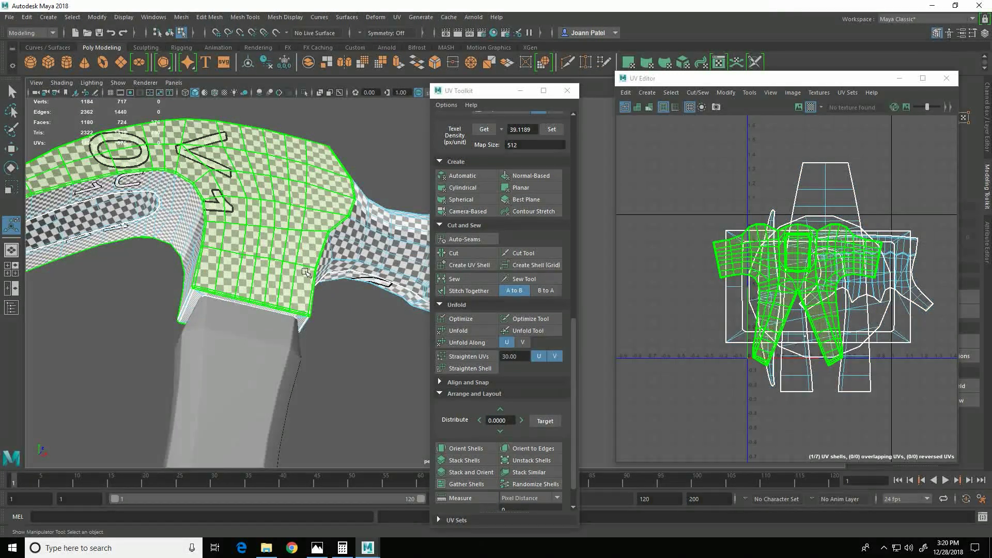
scroll(512, 379, up, 5)
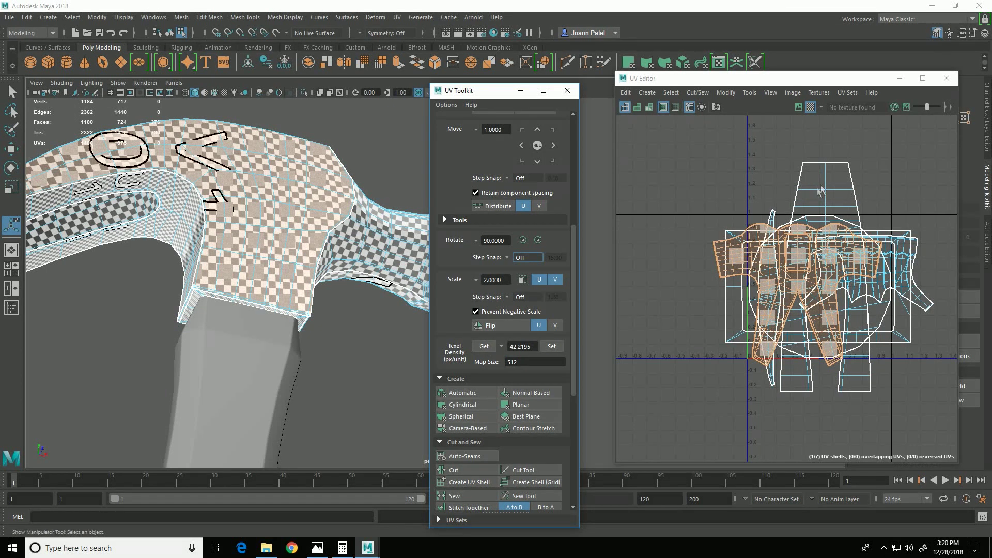
Set all seven hammer head UV shells to a texel density of 42.2195.
drag(821, 191, 674, 401)
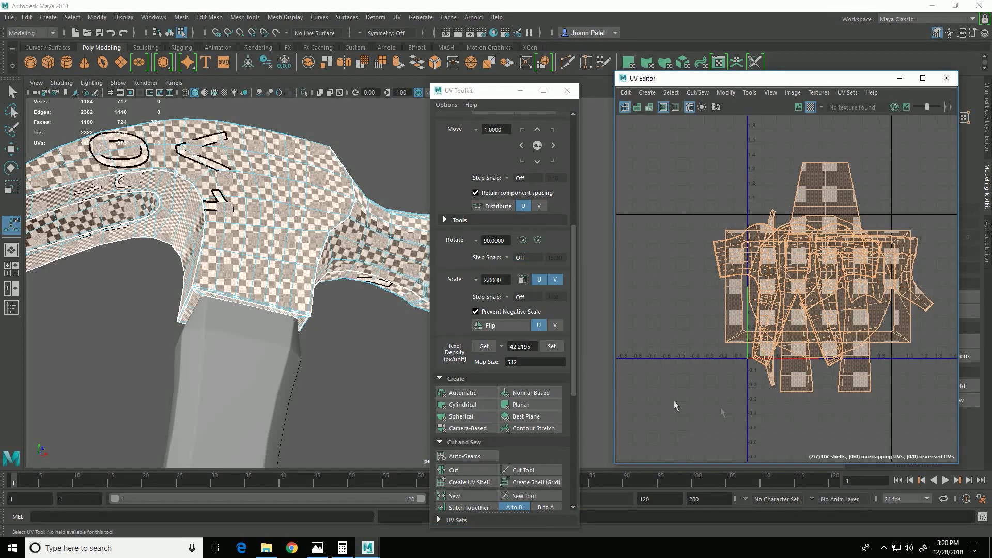
click(561, 346)
alt+drag(252, 346, 278, 353)
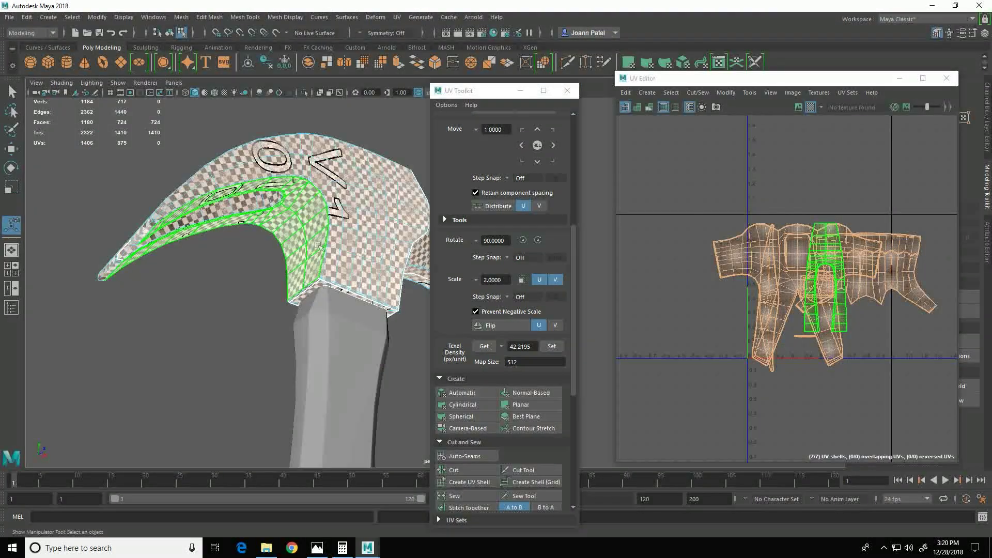
alt+drag(229, 205, 223, 401)
alt+right_drag(224, 401, 455, 394)
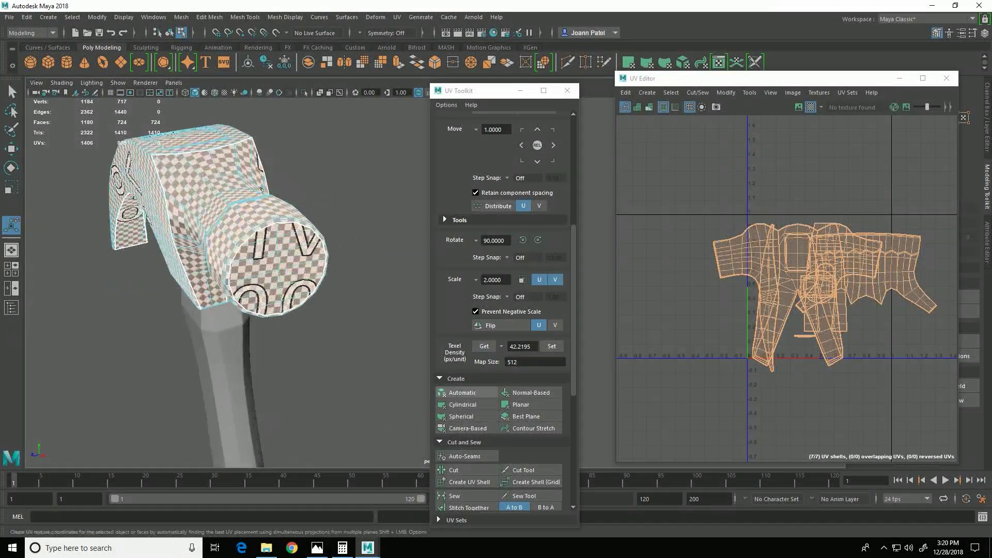
alt+drag(210, 405, 239, 430)
Move the body-and-claw shell and the shell leading to the striking face out of the overlapping pile, one above the other.
alt+right_drag(764, 310, 739, 305)
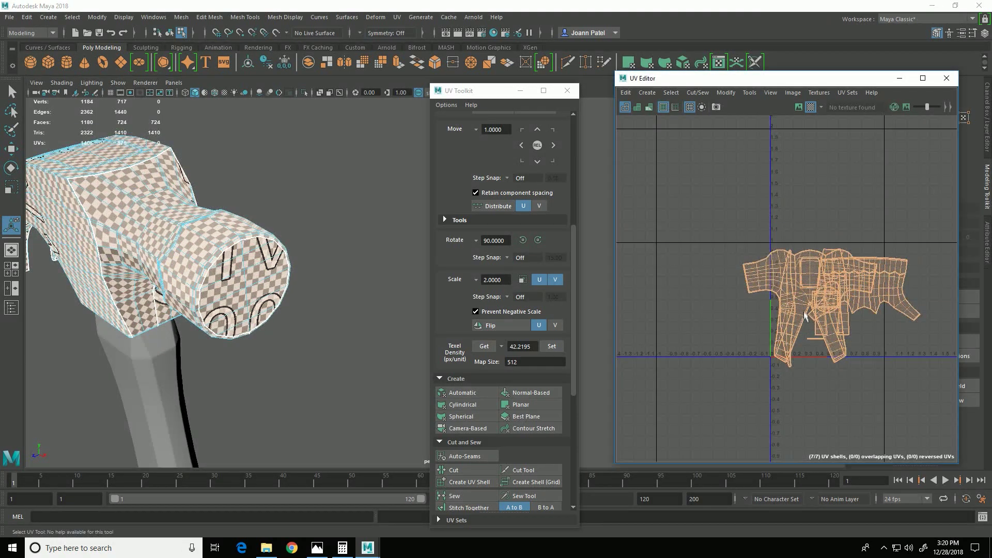
alt+middle_drag(807, 310, 754, 305)
key(w)
click(817, 283)
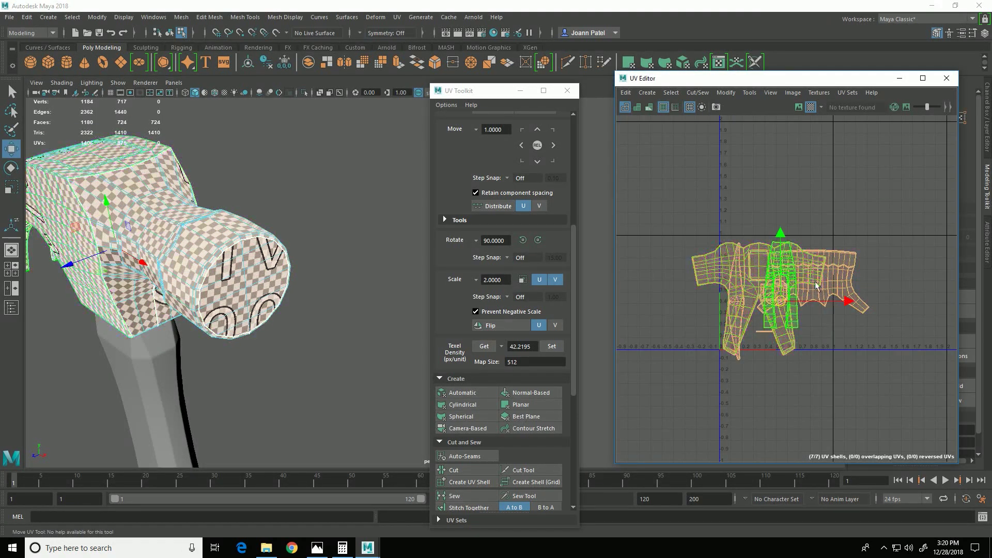
right_click(816, 280)
click(776, 264)
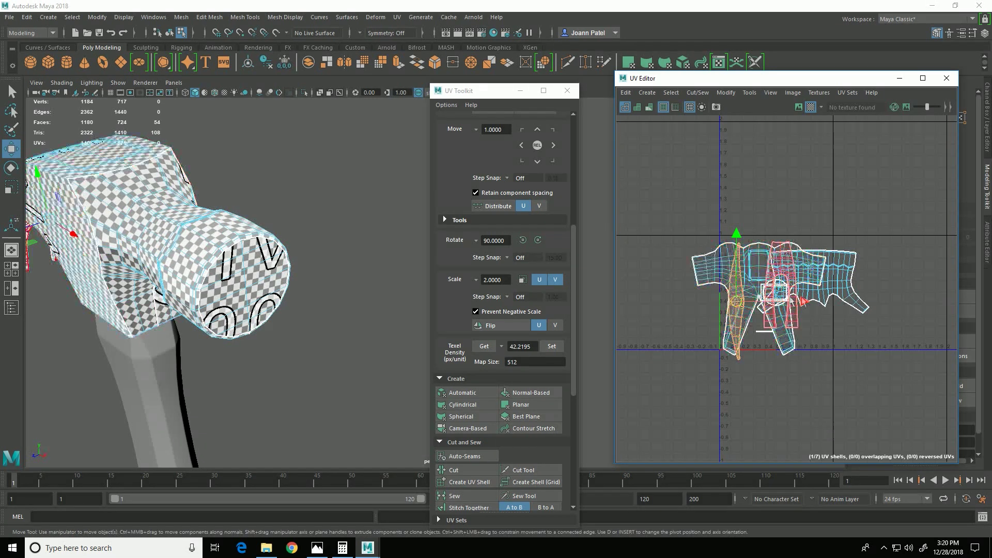
click(787, 352)
click(710, 267)
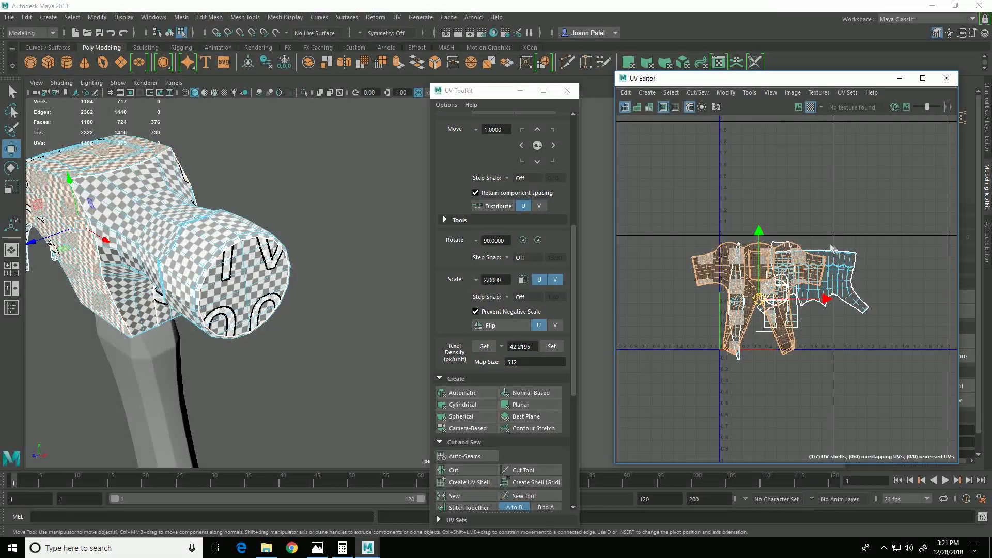
click(768, 304)
drag(764, 303, 911, 226)
click(829, 277)
drag(817, 288, 912, 331)
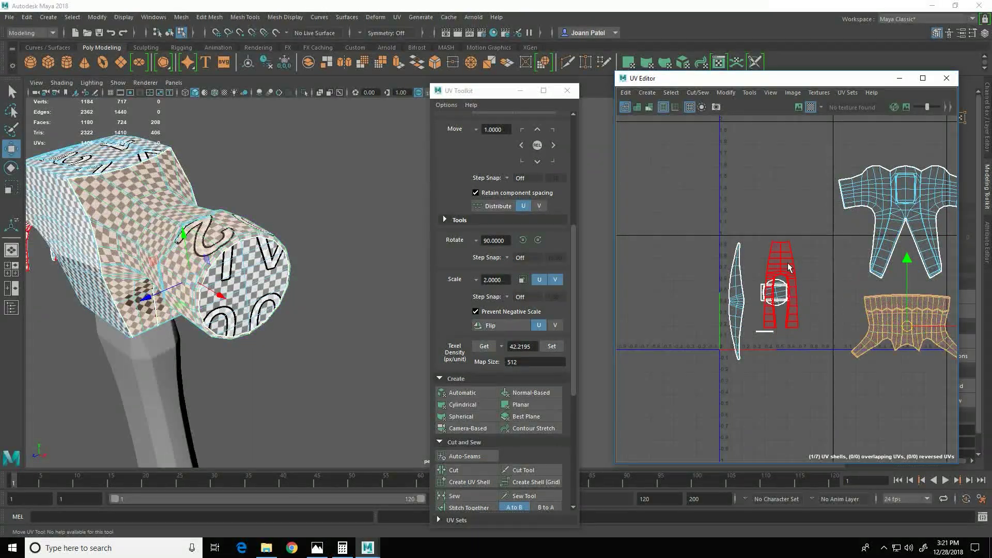
Move the two-legged claw underside shell and the narrow curved claw shell below the 0–1 tile, clear of the other shells.
click(789, 265)
drag(781, 220, 782, 308)
drag(781, 372, 879, 407)
click(742, 320)
drag(737, 301, 817, 410)
Locate the thin strip shell along the neck's lower edge on the model and select the edge it shares with the claw underside.
click(773, 333)
key(f)
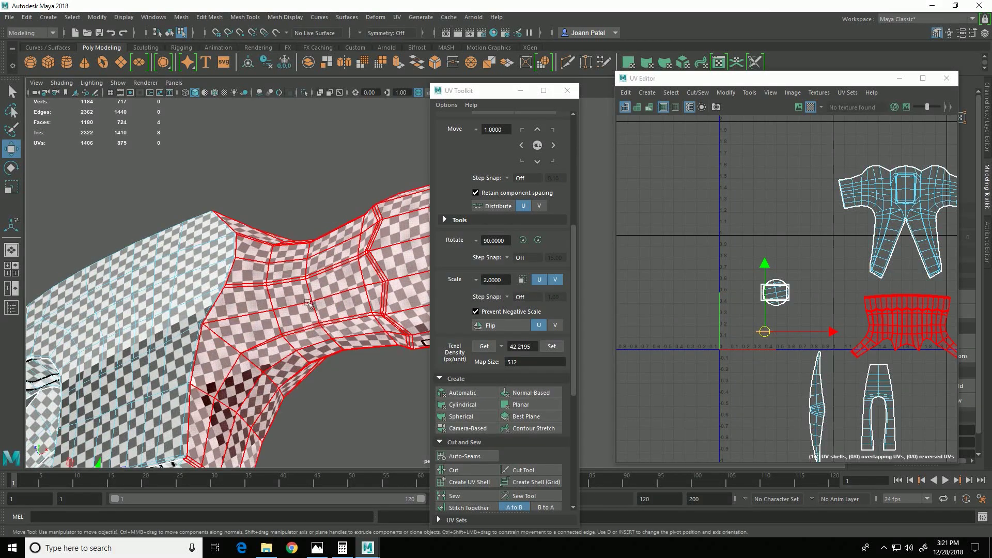
key(f)
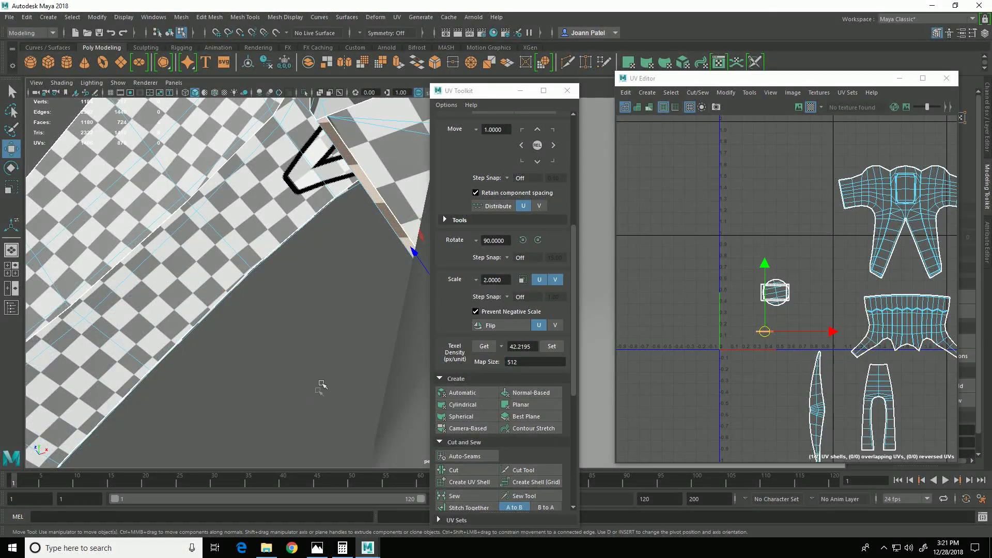
alt+drag(320, 385, 155, 381)
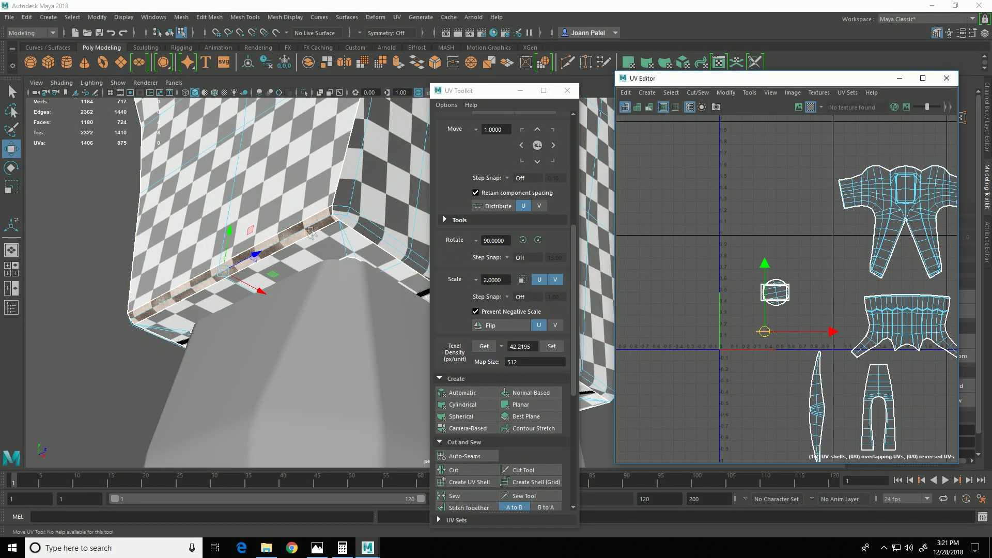
alt+drag(325, 241, 356, 247)
right_drag(309, 222, 309, 192)
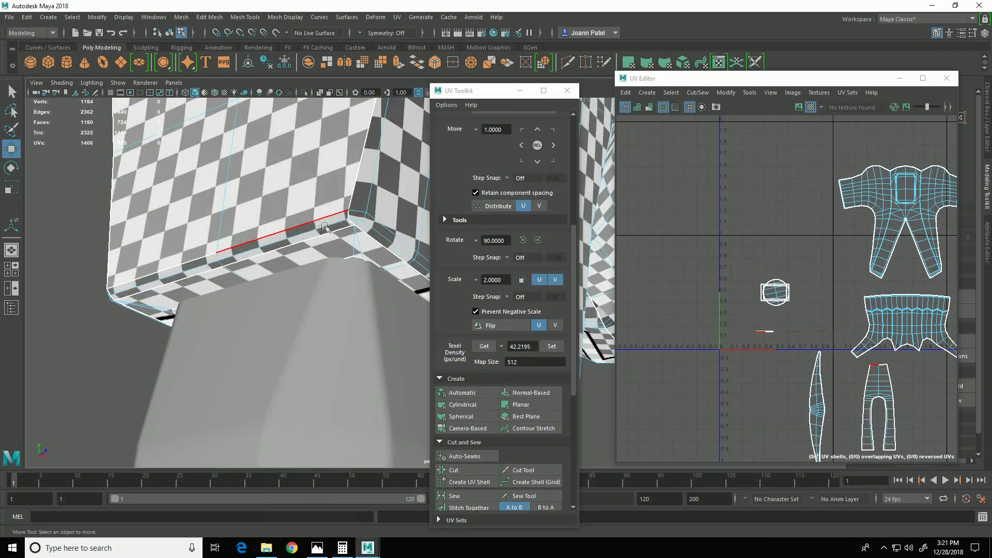
click(311, 221)
shift+click(587, 279)
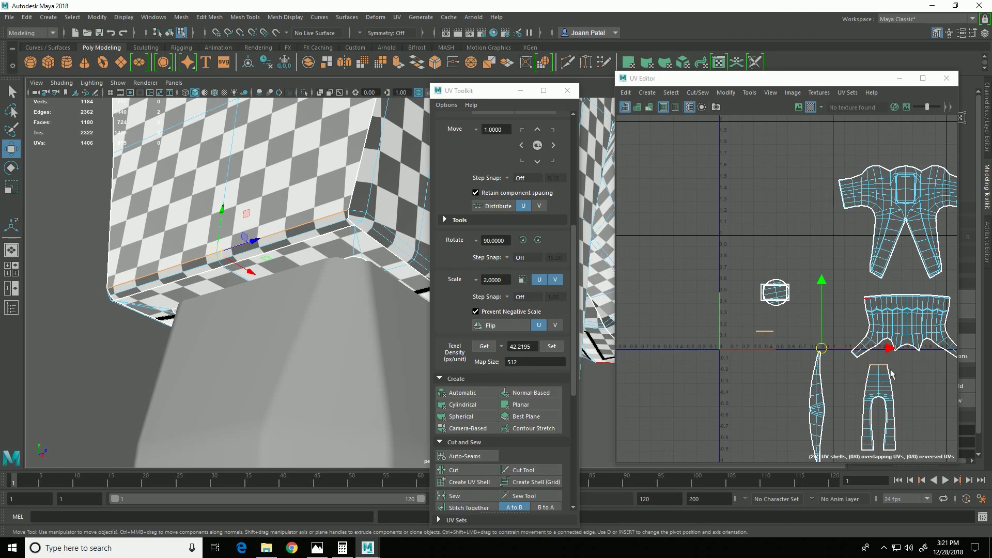
Try to sew the strip shell to the claw underside shell along the selected edge, and undo it.
scroll(543, 372, down, 3)
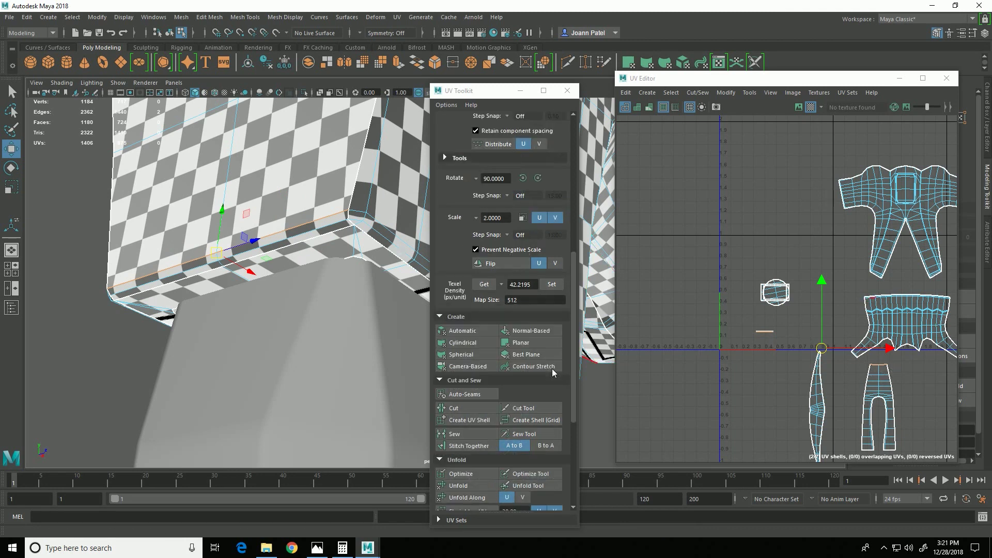
click(459, 436)
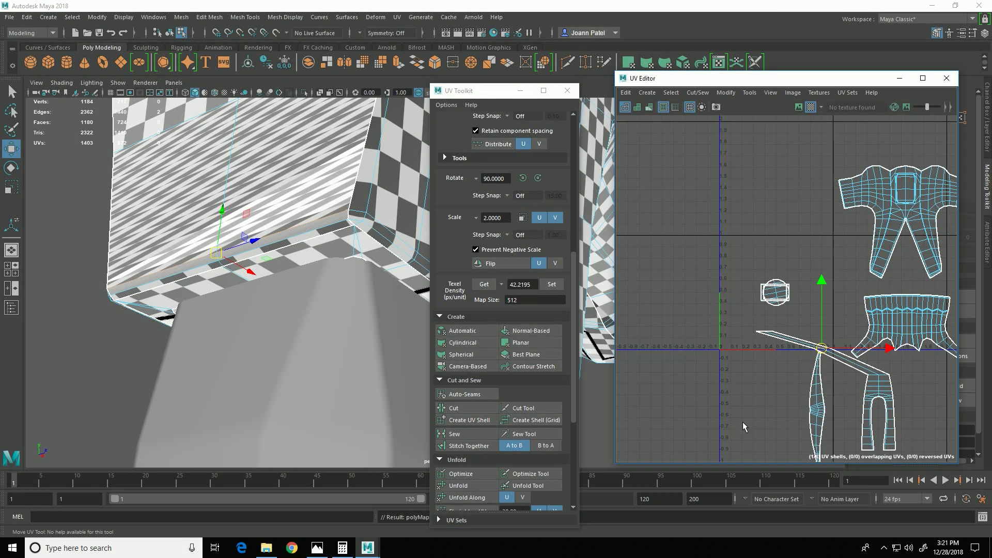
key(ctrl+z)
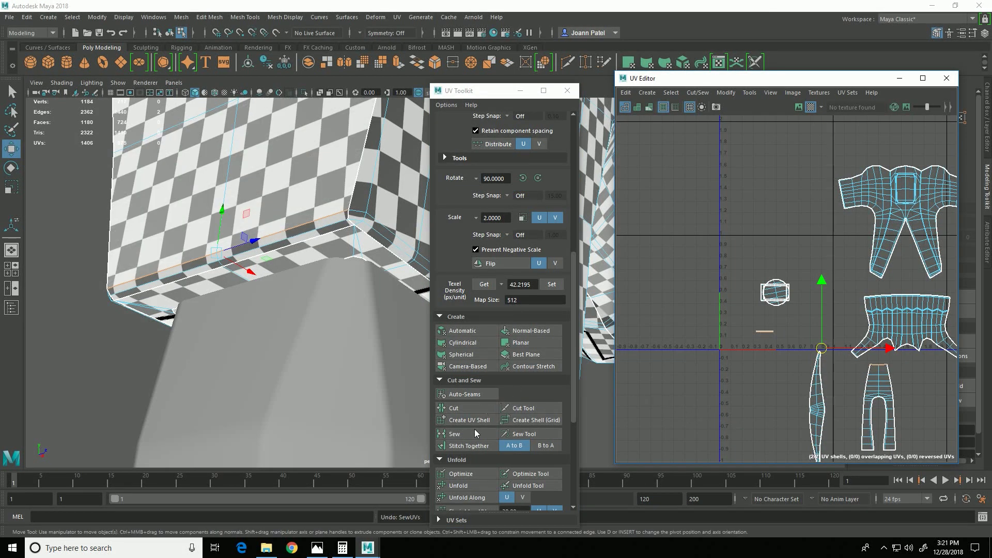
Stitch the thin strip shell to the claw underside shell with the A to B direction.
click(476, 446)
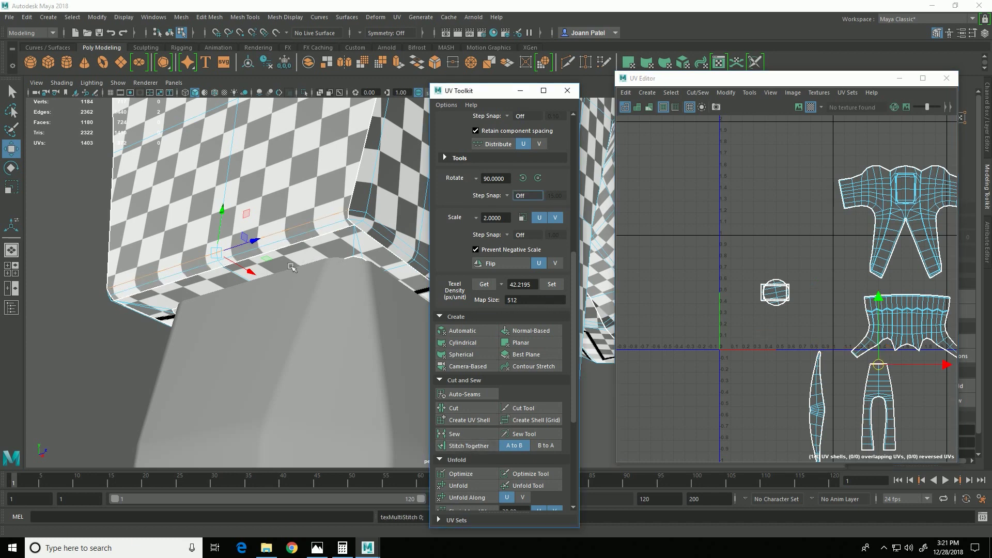
alt+drag(291, 266, 406, 284)
mouse_move(770, 321)
alt+middle_down()
mouse_move(755, 338)
mouse_move(759, 318)
alt+middle_up()
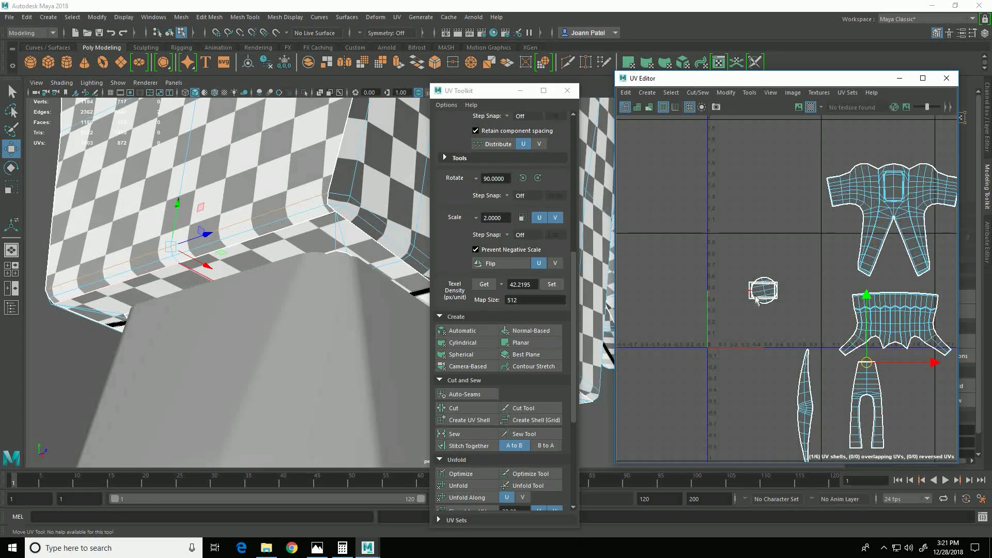
Separate the rectangular neck rim shell and the round striking face shell by moving both below the 0–1 tile.
right_drag(751, 291, 708, 273)
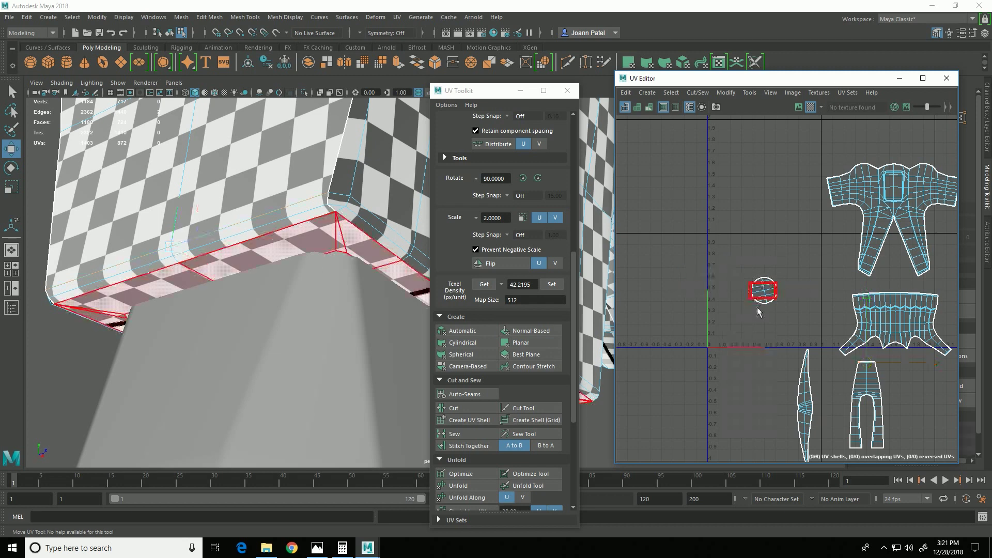
click(763, 299)
drag(764, 291, 741, 451)
click(772, 298)
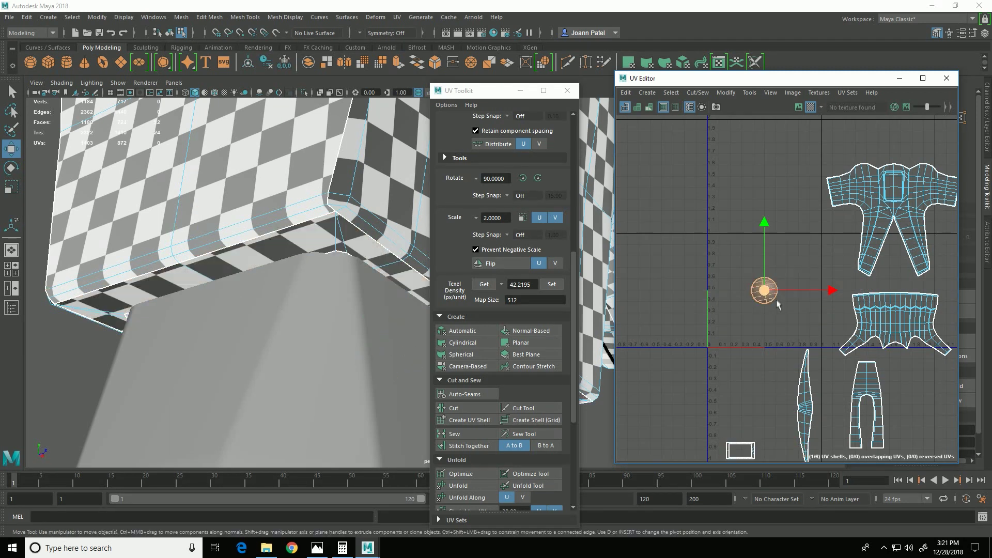
drag(766, 291, 772, 401)
Turn off the checker map and add the handle so its UV shells show together with the head's shells.
alt+right_drag(926, 377, 658, 315)
mouse_move(329, 378)
alt+right_down()
mouse_move(146, 290)
mouse_move(63, 264)
alt+right_up()
alt+right_drag(368, 305, 191, 289)
alt+middle_drag(279, 323, 156, 266)
alt+right_drag(294, 315, 224, 308)
alt+drag(224, 308, 333, 325)
click(811, 107)
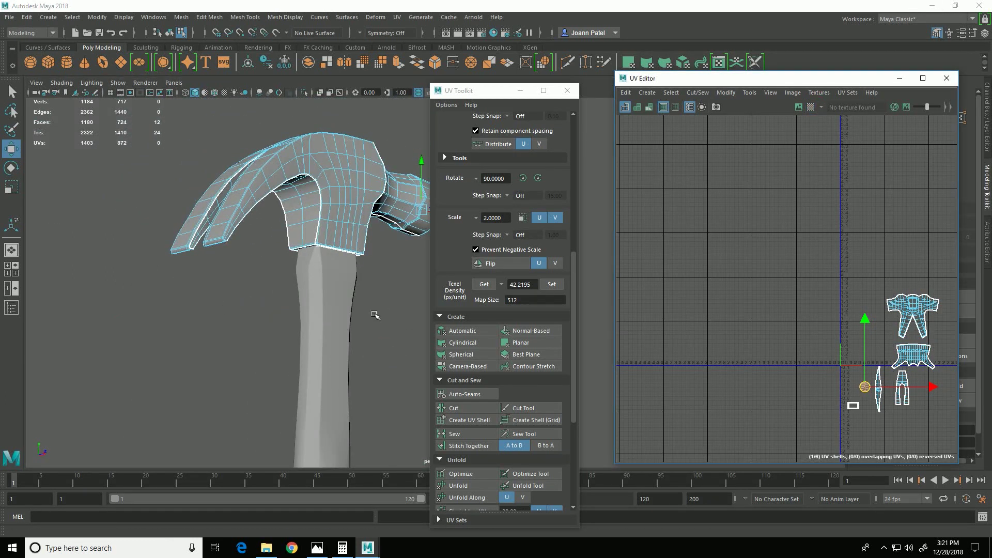
click(347, 306)
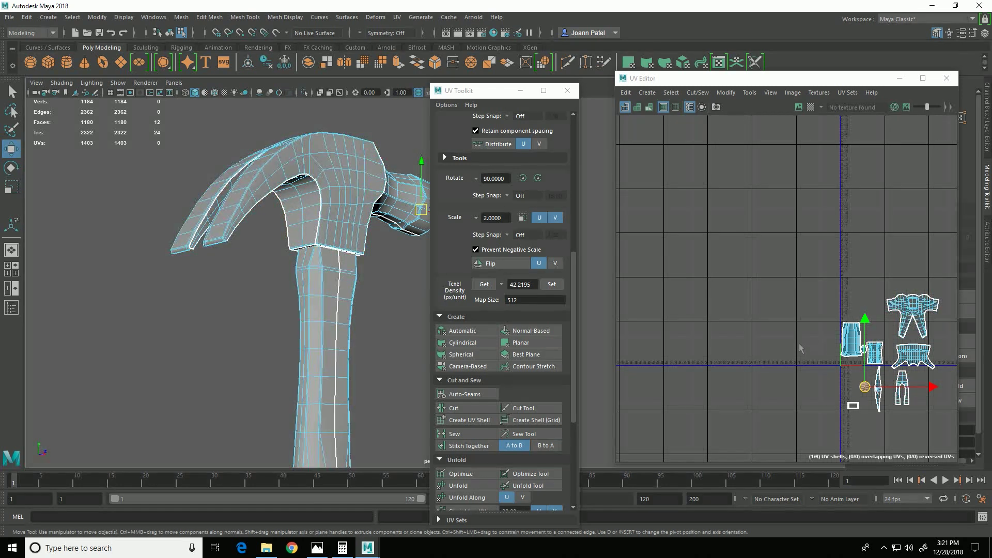
Select the six head UV shells and scale them down uniformly to about half their size.
alt+middle_drag(800, 347, 695, 283)
alt+right_drag(695, 283, 871, 379)
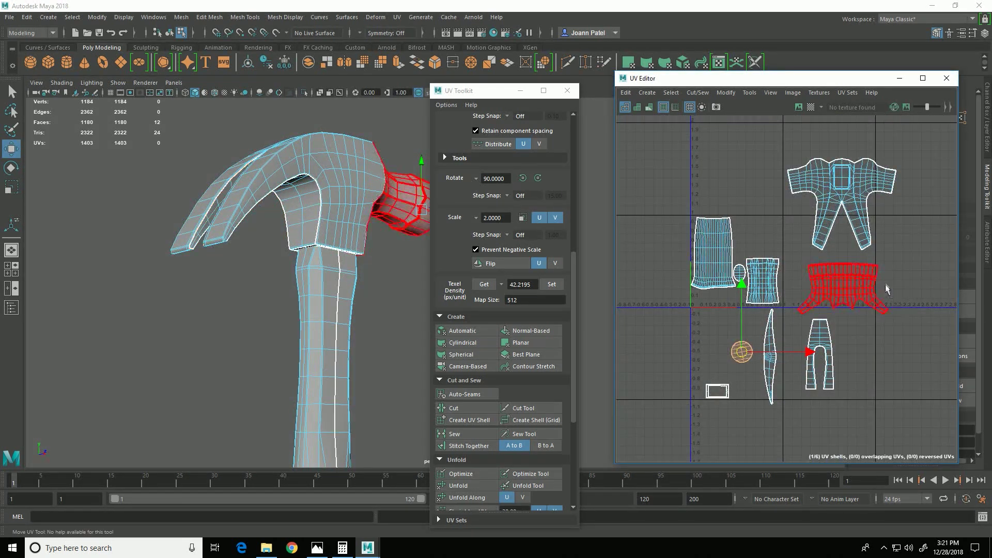
alt+middle_drag(801, 275, 819, 288)
alt+right_drag(819, 287, 871, 419)
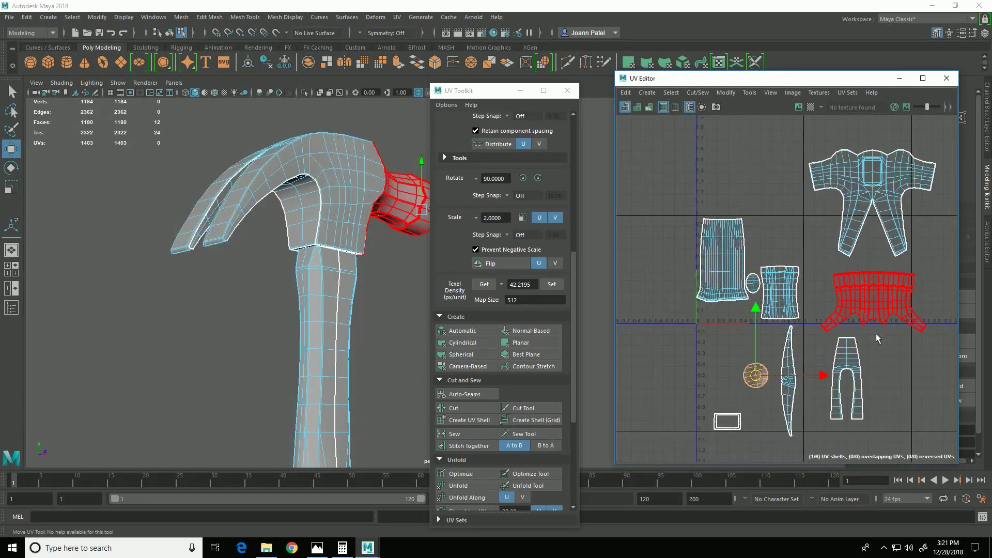
click(834, 141)
drag(939, 389, 939, 387)
drag(880, 445, 713, 388)
key(r)
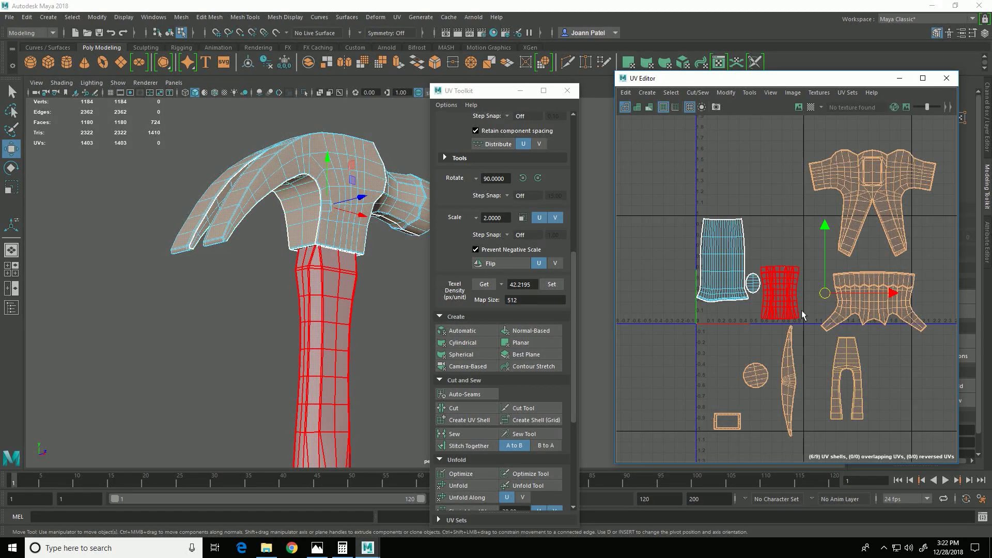
drag(825, 294, 799, 308)
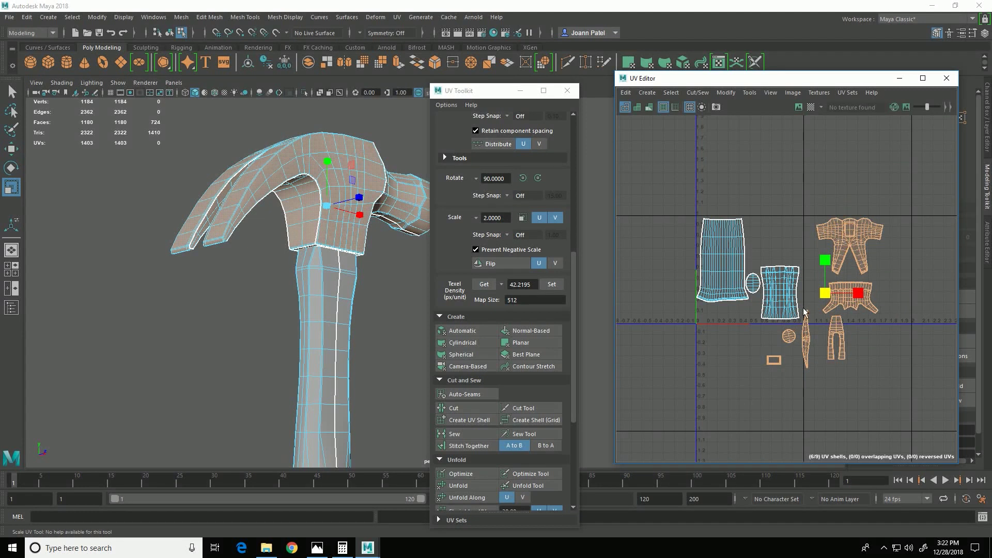
Nudge the handle's largest UV shell toward the upper-left corner of the 0–1 tile.
alt+middle_drag(787, 315, 782, 373)
scroll(785, 340, up, 5)
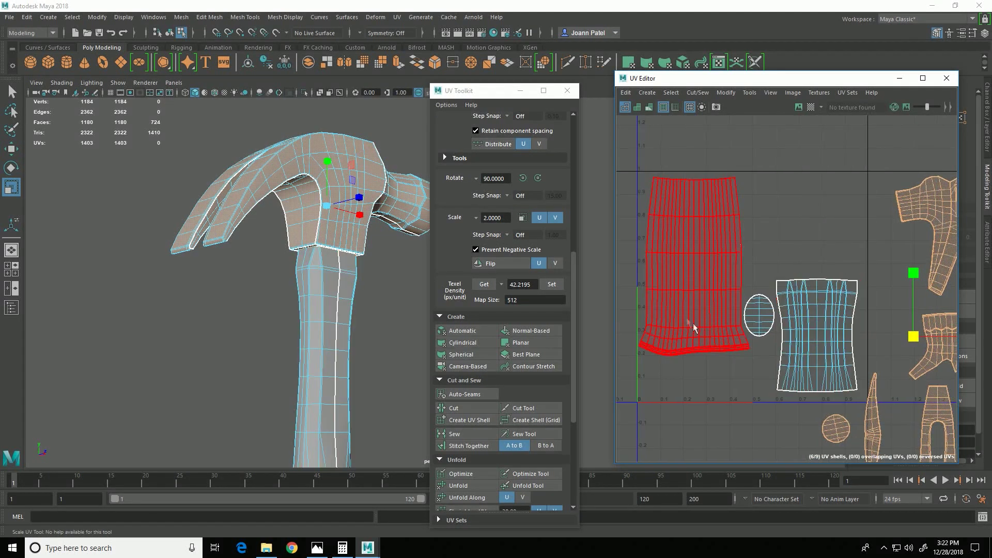
click(705, 298)
click(705, 298)
key(w)
drag(699, 267, 695, 263)
click(961, 373)
scroll(827, 305, down, 7)
alt+middle_drag(746, 290, 732, 262)
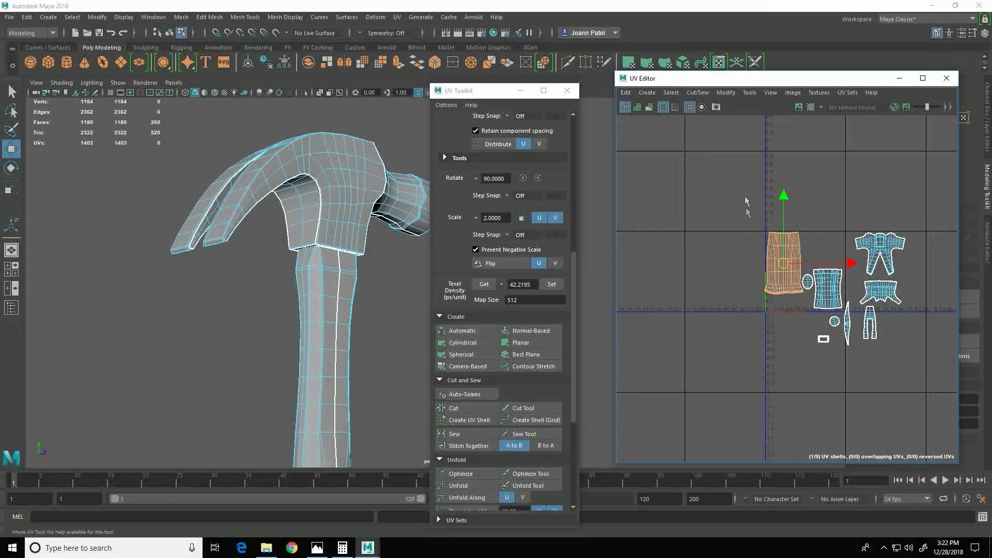
Select all nine head and handle UV shells and lay them out automatically in the 0–1 tile.
drag(748, 189, 961, 406)
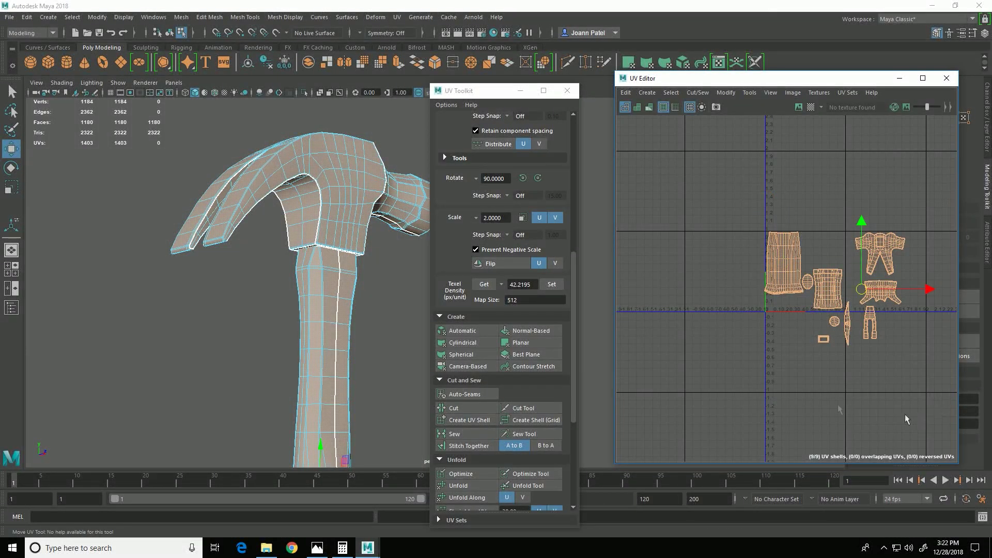
scroll(575, 401, down, 5)
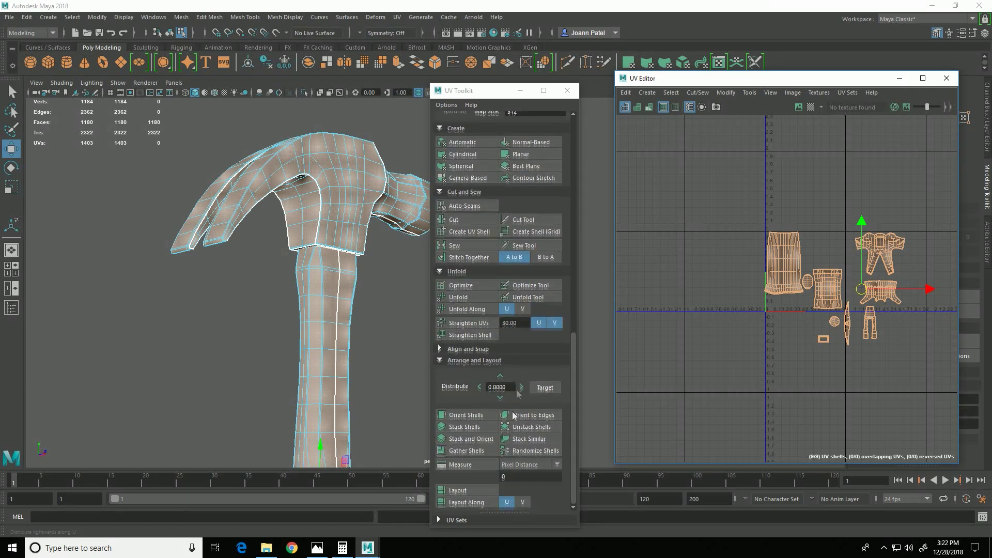
click(474, 488)
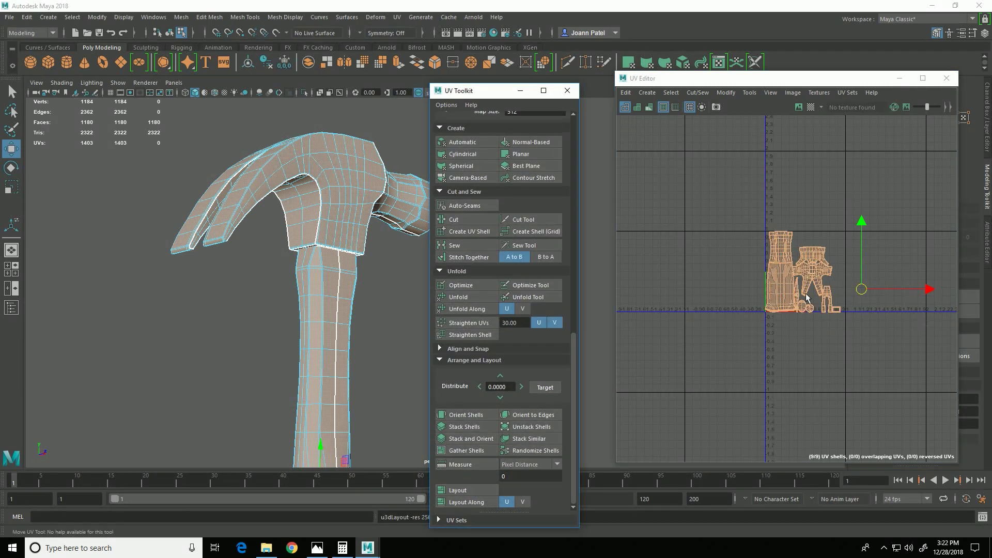
key(f)
scroll(732, 243, down, 3)
Move the shell leading to the striking face up and to the right, away from the body-and-claw shell.
click(732, 242)
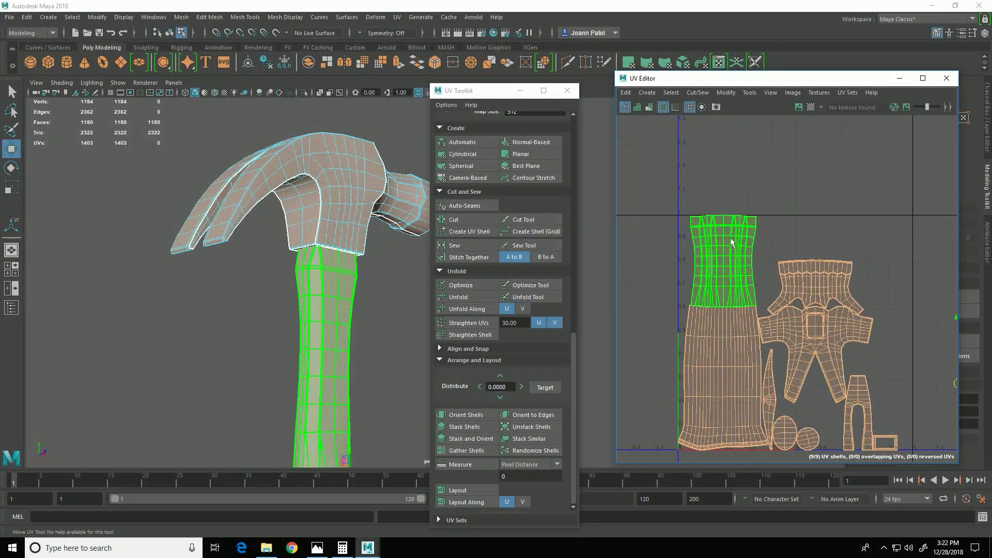
click(818, 295)
key(w)
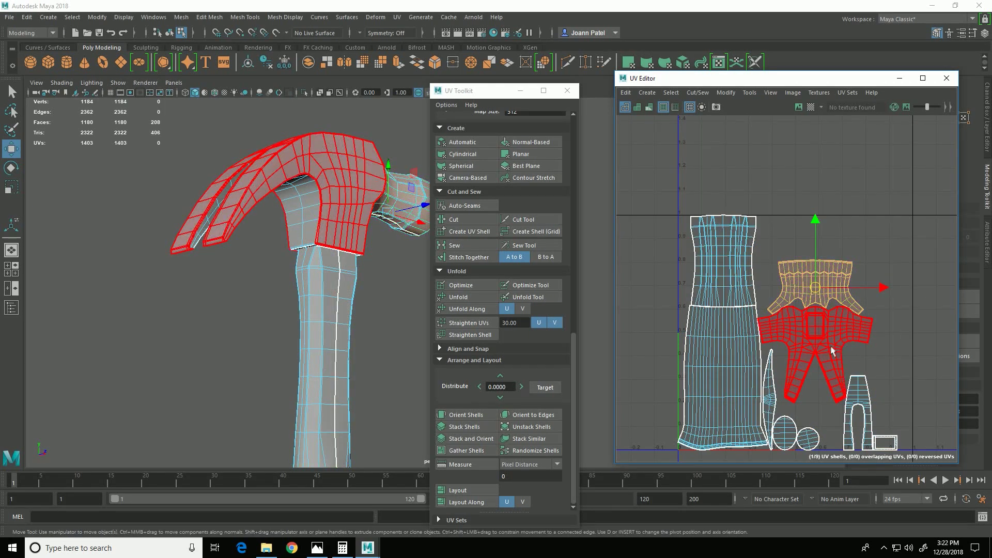
drag(823, 296, 865, 270)
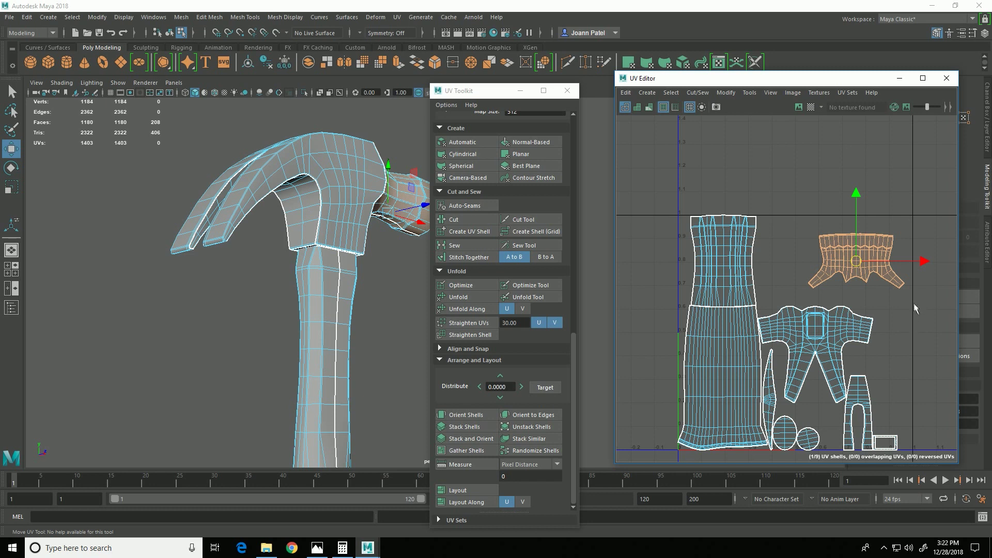
Undo the shell's move and the automatic layout of all the UV shells.
key(ctrl+z)
key(ctrl+z)
key(ctrl+z)
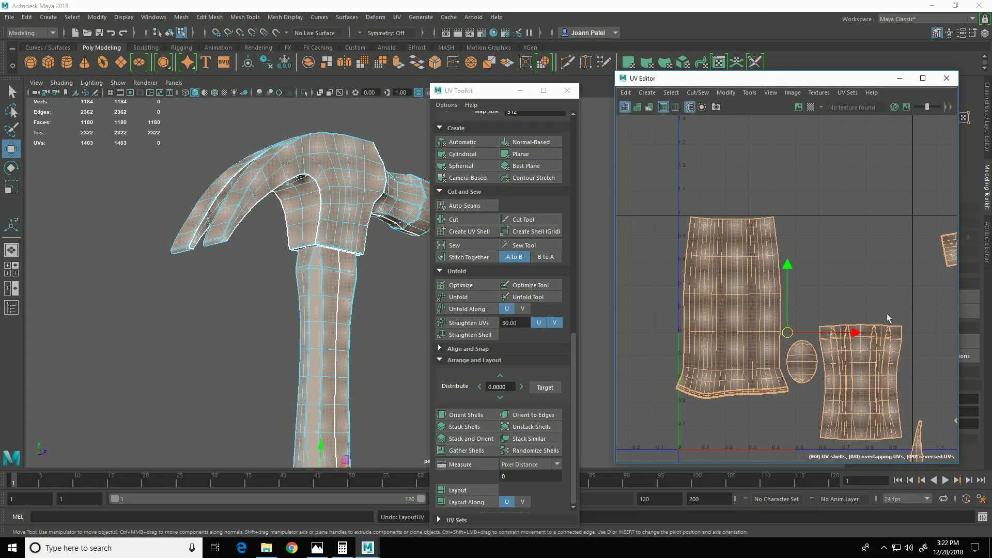
Move the handle's smaller shell and its oval end-cap shell together out past the lower-left corner of the 0–1 tile.
scroll(803, 403, down, 3)
alt+middle_drag(777, 404, 720, 324)
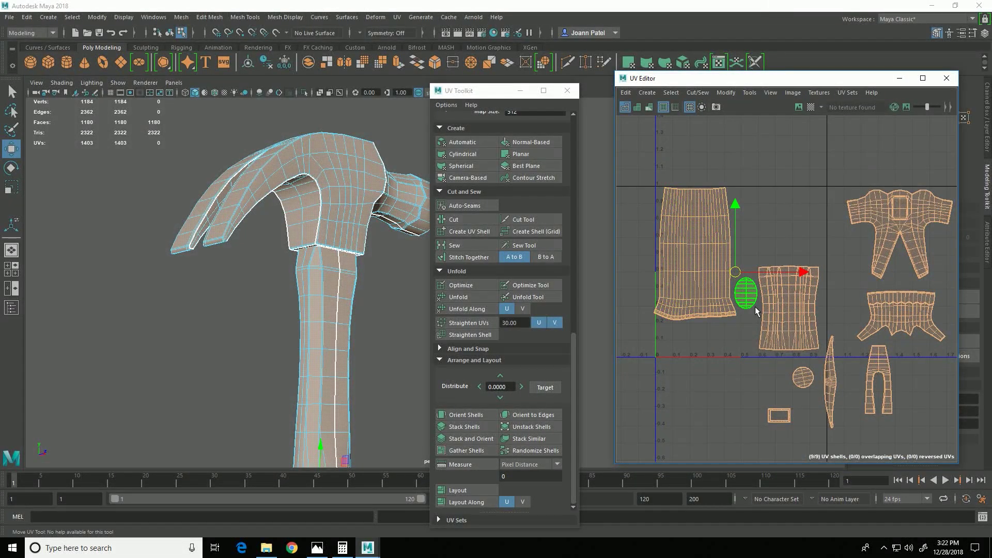
click(830, 372)
click(818, 302)
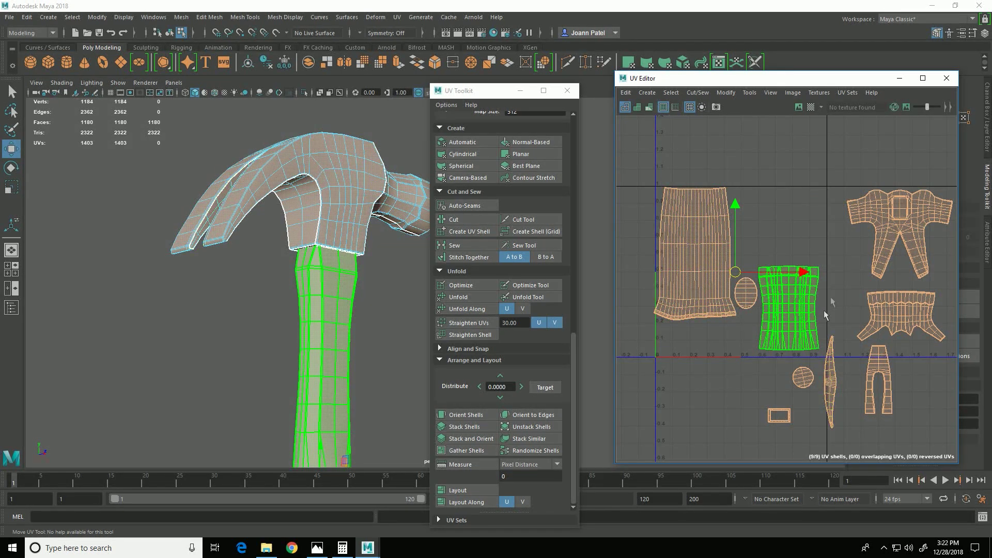
click(879, 247)
click(793, 311)
shift+click(752, 291)
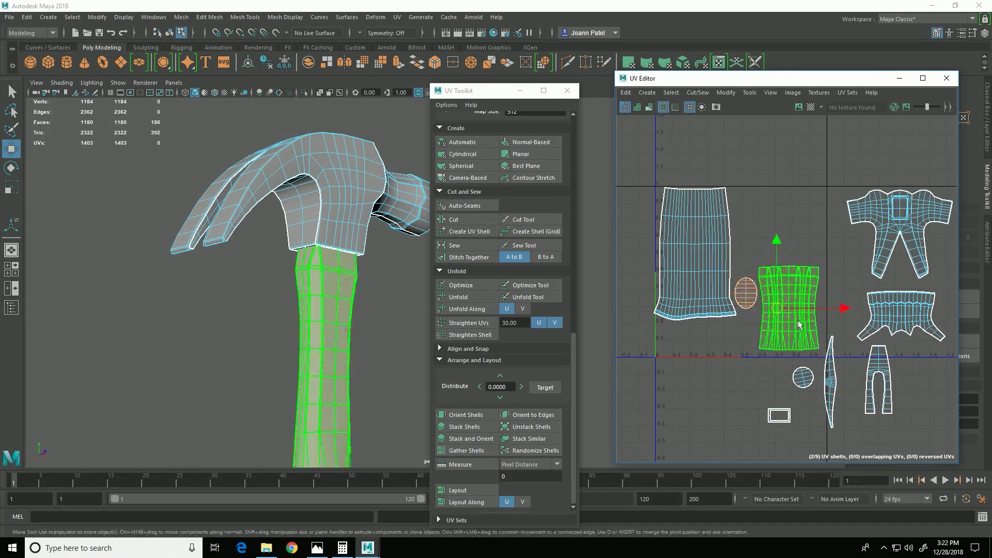
drag(776, 312, 652, 398)
Place the body-and-claw shell in the tile beside the handle's largest shell, and scale all six head shells down slightly together.
click(909, 240)
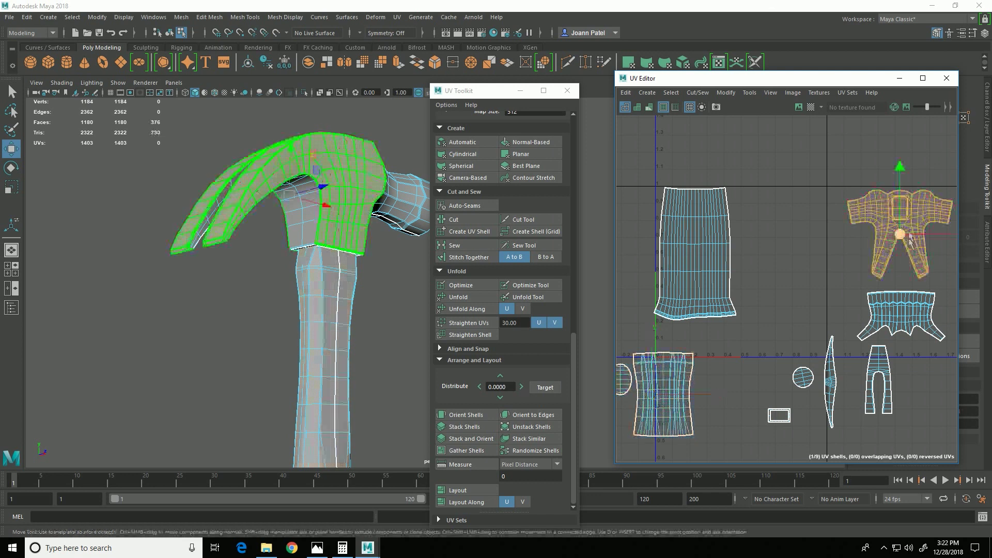
drag(908, 247, 783, 240)
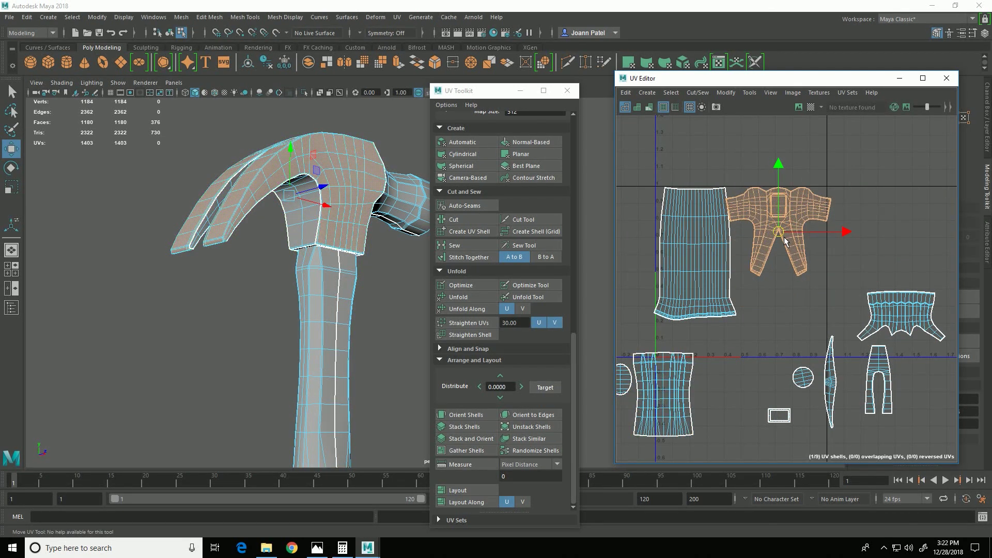
key(r)
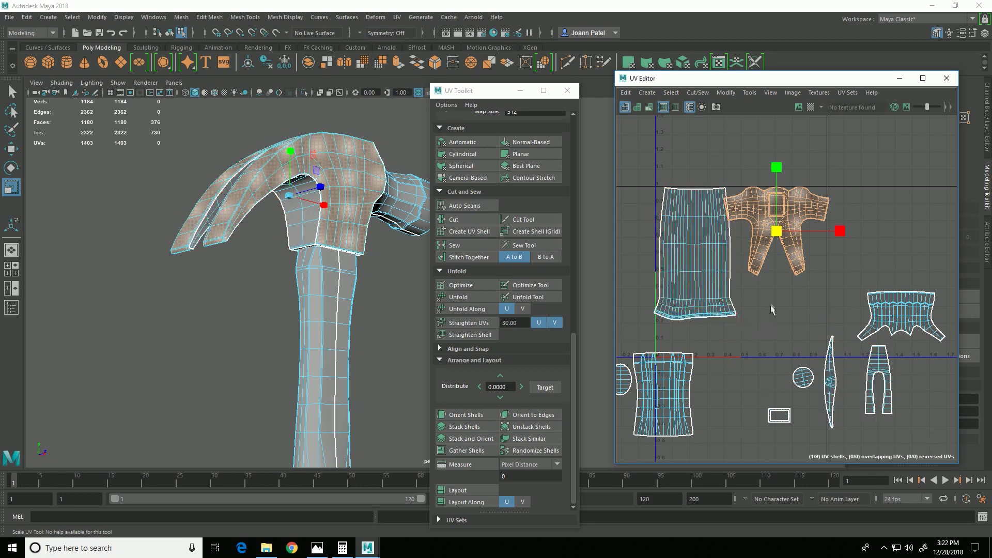
shift+drag(977, 479, 979, 480)
drag(777, 232, 771, 233)
key(w)
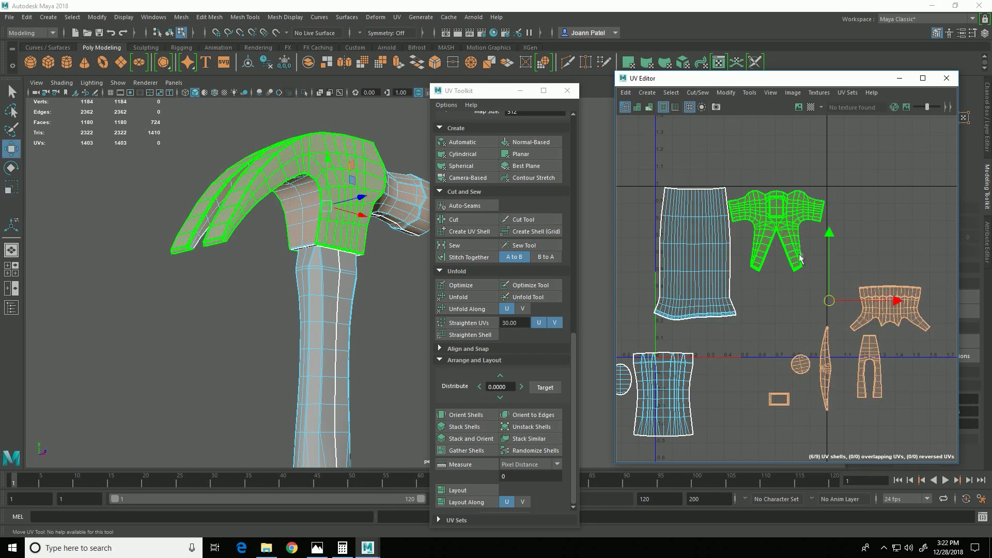
click(776, 213)
drag(782, 233, 783, 233)
Move the slender claw shell to the tile's right edge and the U-shaped shell below the body-and-claw shell.
click(887, 316)
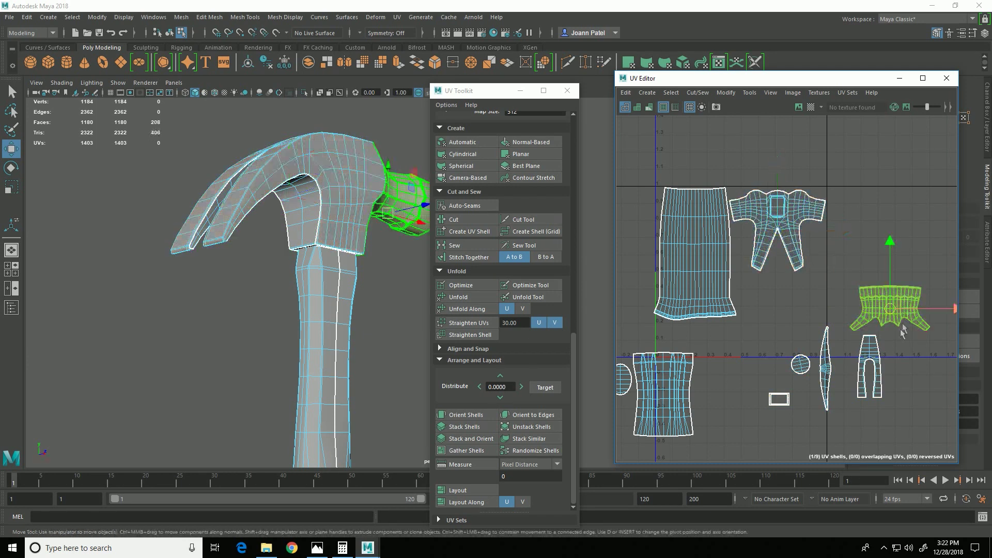
click(829, 386)
drag(831, 371, 825, 270)
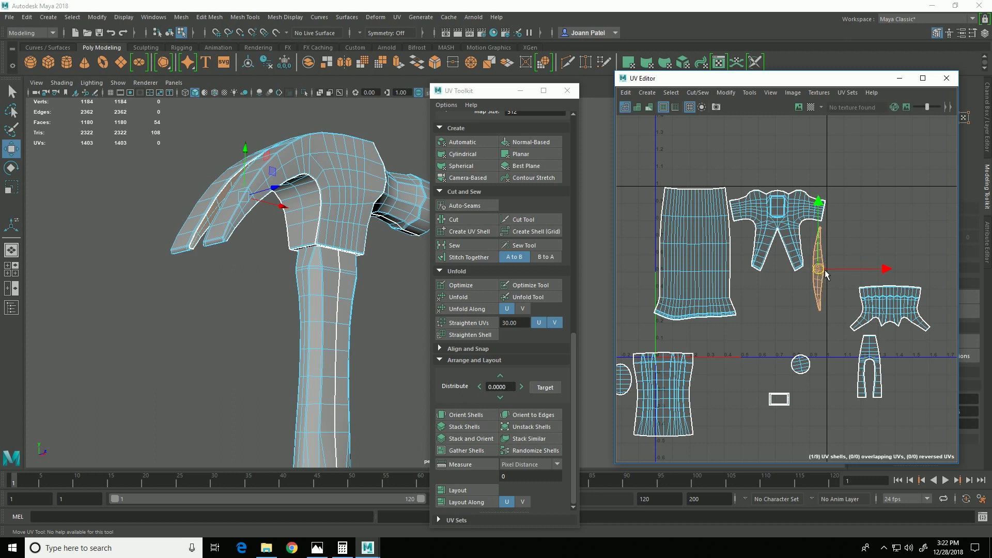
click(874, 370)
drag(874, 369, 782, 293)
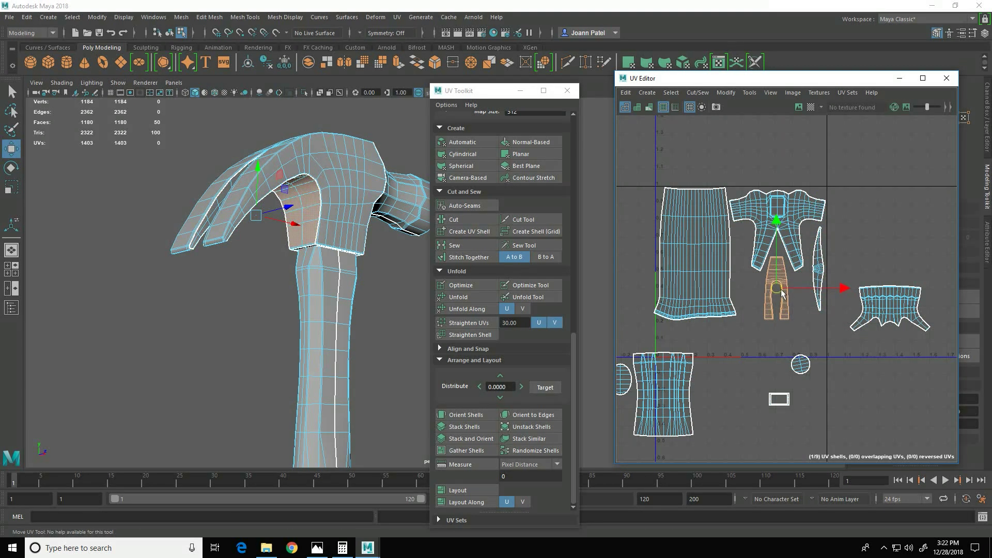
Move the small rectangular shell just outside the tile's right edge, and rotate the U-shaped shell 90° counterclockwise.
click(789, 401)
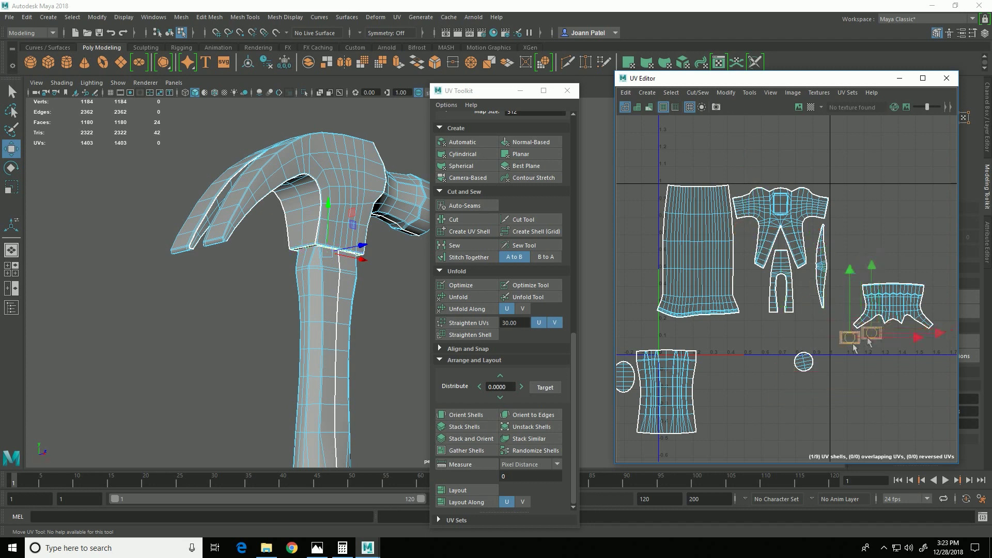
alt+middle_drag(781, 354, 791, 375)
click(790, 310)
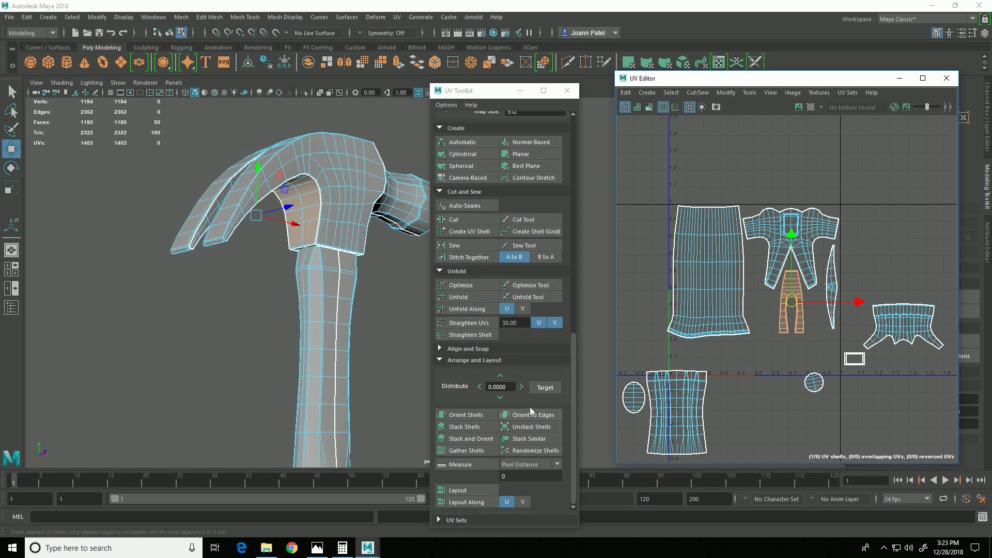
scroll(529, 399, up, 8)
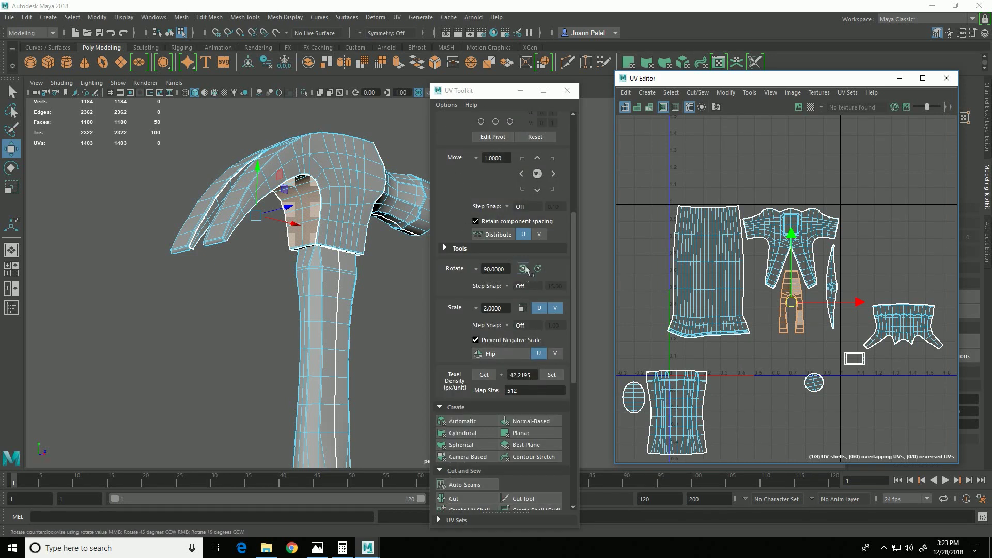
click(525, 267)
click(523, 268)
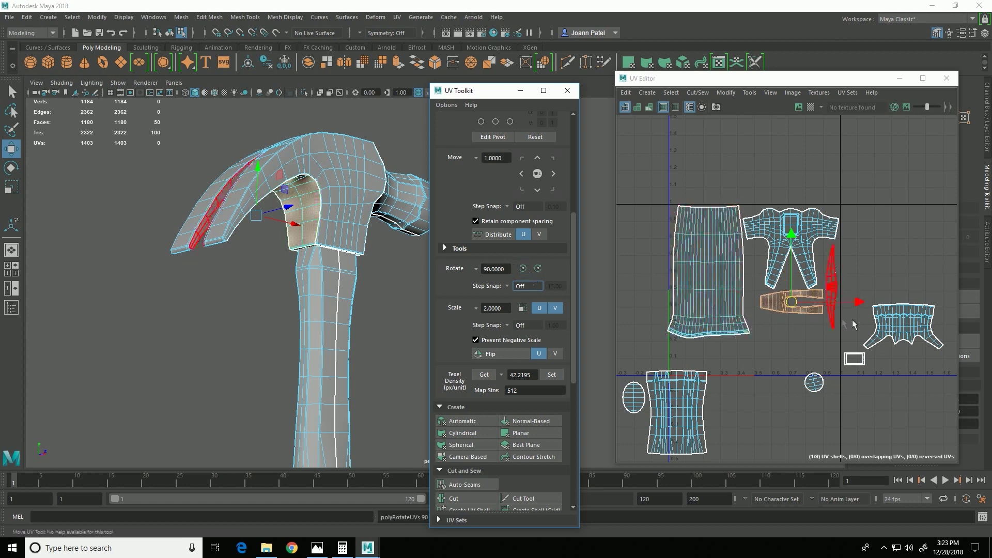
Move the circular striking-face shell into the gap between the two legs of the body-and-claw shell.
scroll(817, 289, up, 2)
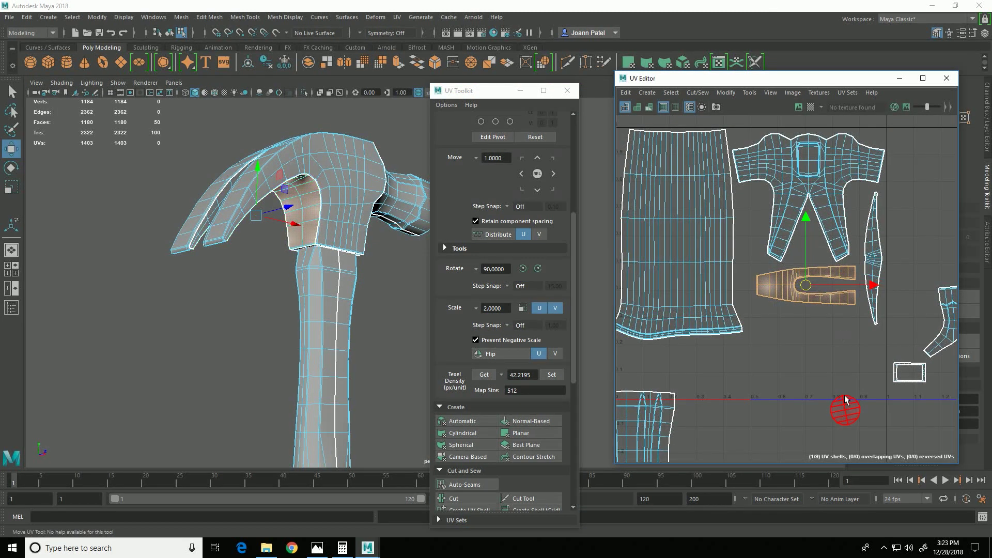
click(850, 411)
drag(853, 425, 819, 267)
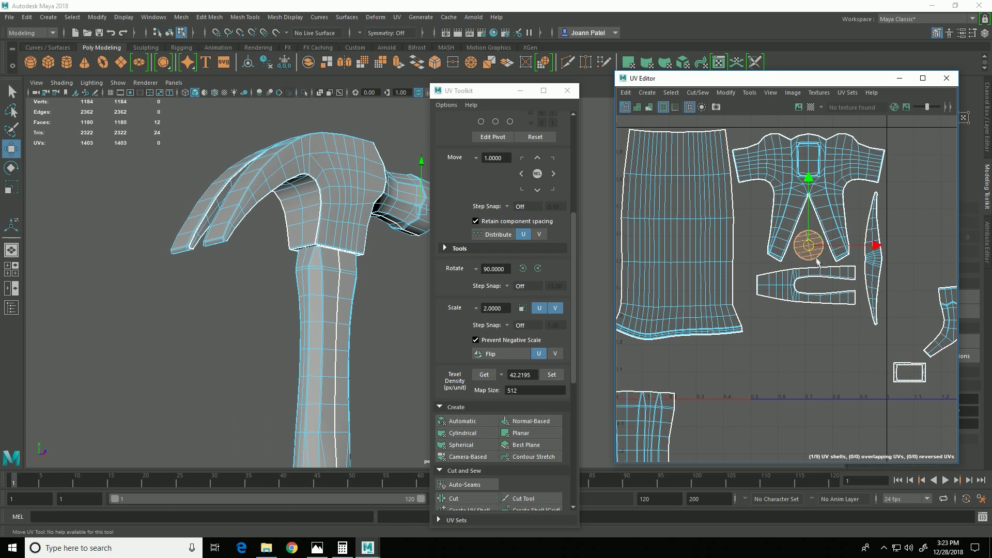
Fit the rectangular shell, rotated 90° clockwise, between the handle's largest shell and the claw leg, and nudge the slender claw shell.
click(918, 373)
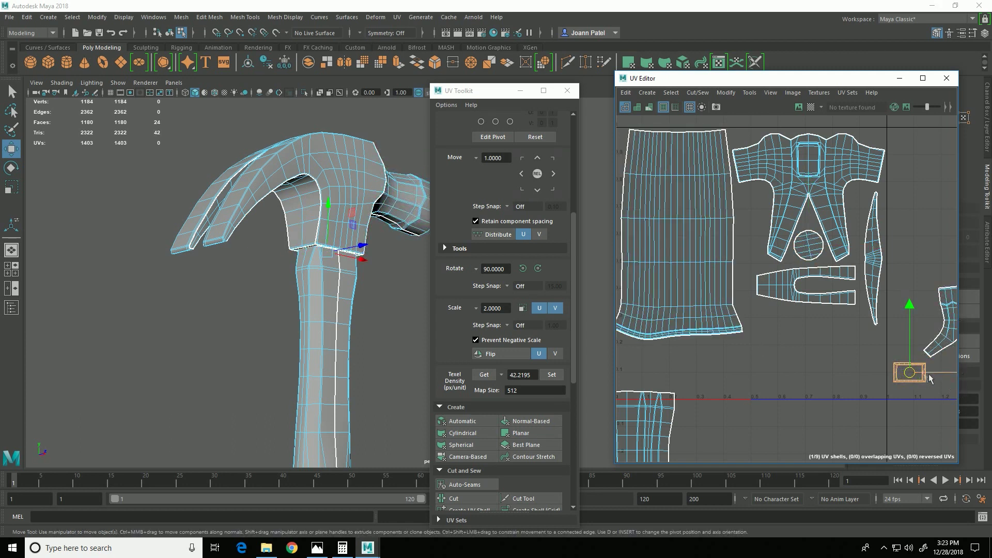
drag(919, 373, 767, 205)
click(538, 268)
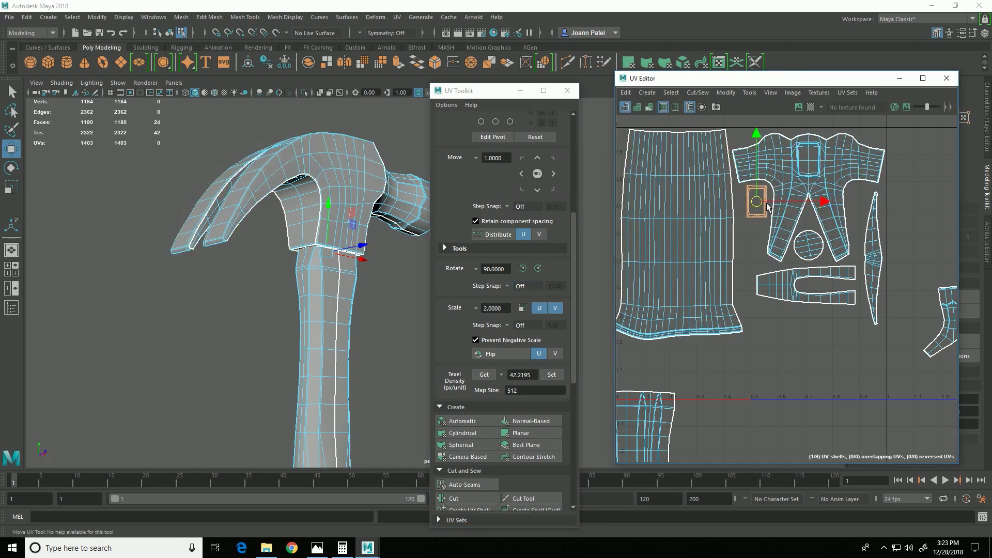
click(880, 262)
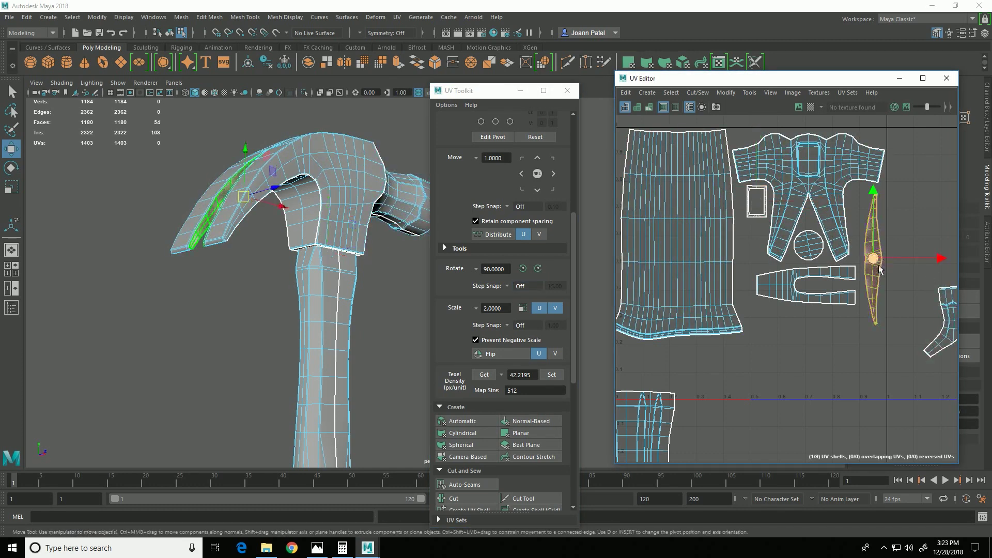
drag(878, 266, 876, 264)
Rotate the handle's smaller shell 90° counterclockwise and place it in the tile's lower-right area below the U-shaped shell.
alt+right_drag(868, 368, 774, 387)
alt+middle_drag(770, 389, 764, 325)
click(696, 387)
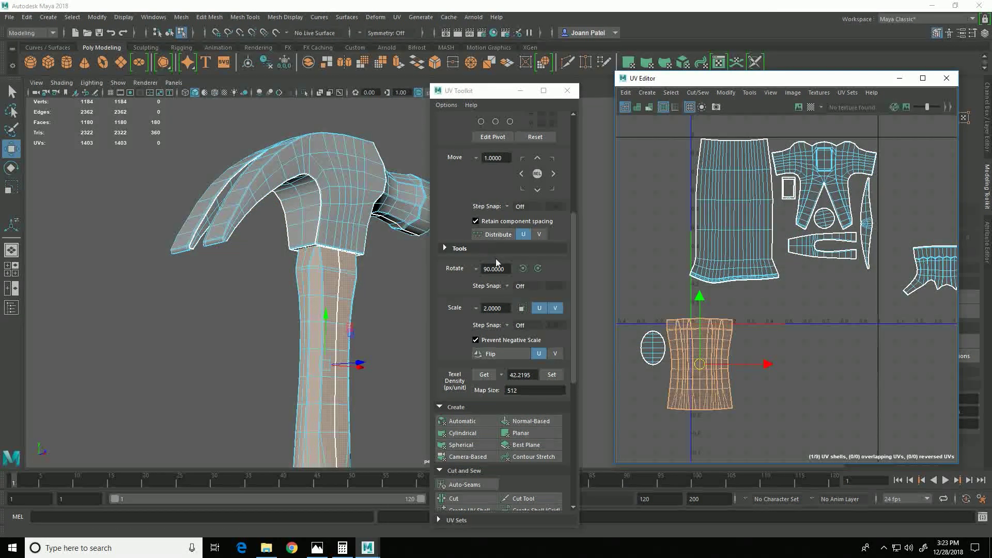
click(522, 268)
drag(698, 365, 824, 292)
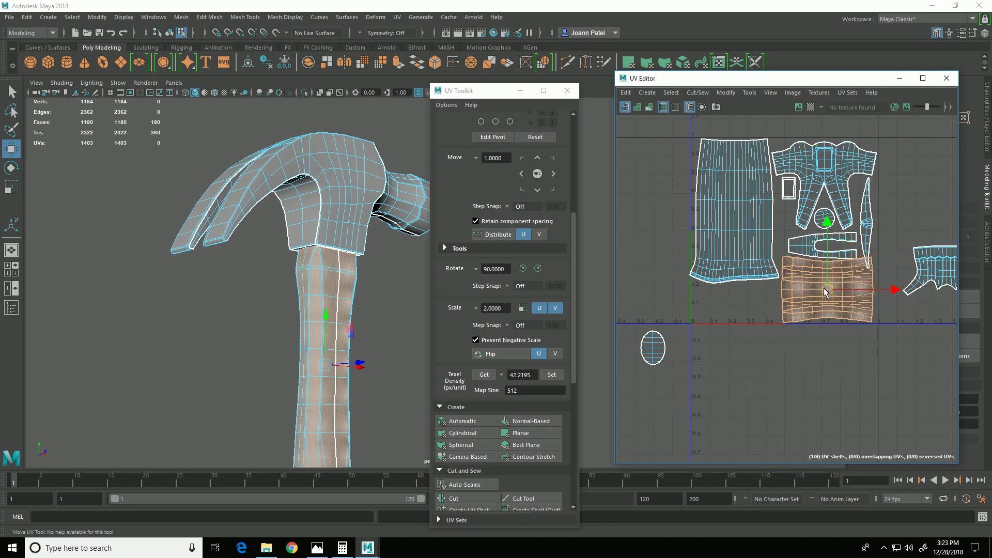
Scale the handle's two large shells down together by the same amount.
alt+middle_drag(864, 314, 879, 359)
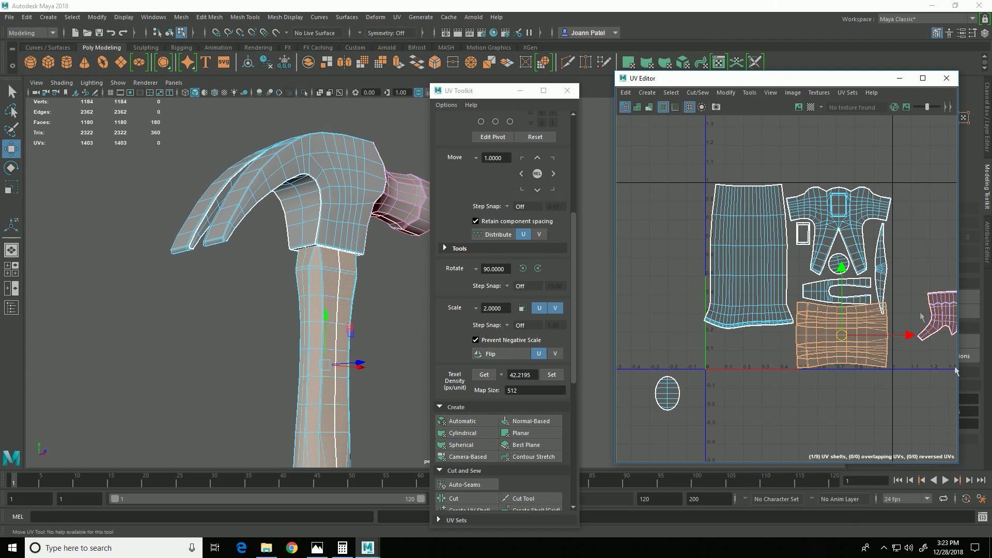
mouse_move(804, 392)
alt+middle_down()
mouse_move(822, 344)
mouse_move(734, 414)
mouse_move(803, 407)
mouse_move(803, 398)
alt+middle_up()
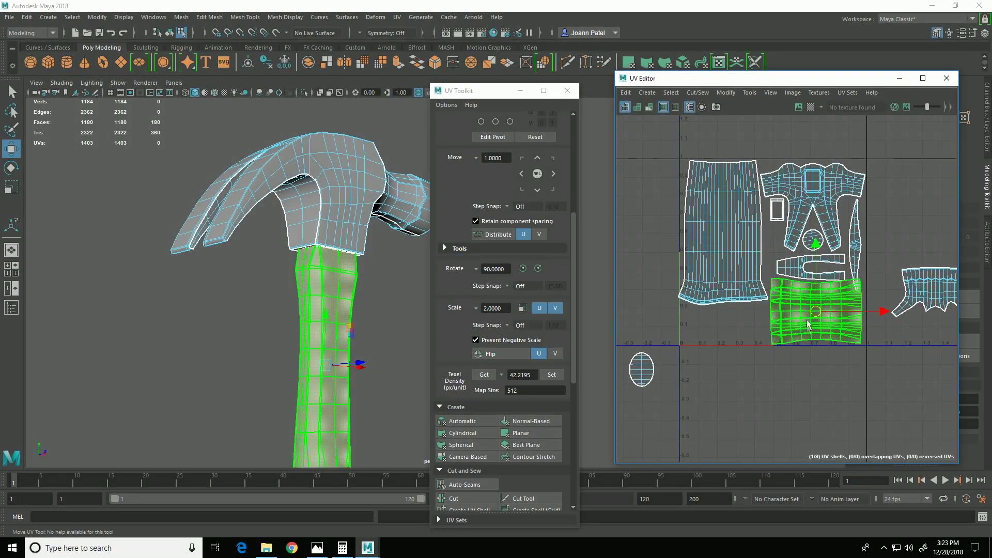
click(727, 292)
key(r)
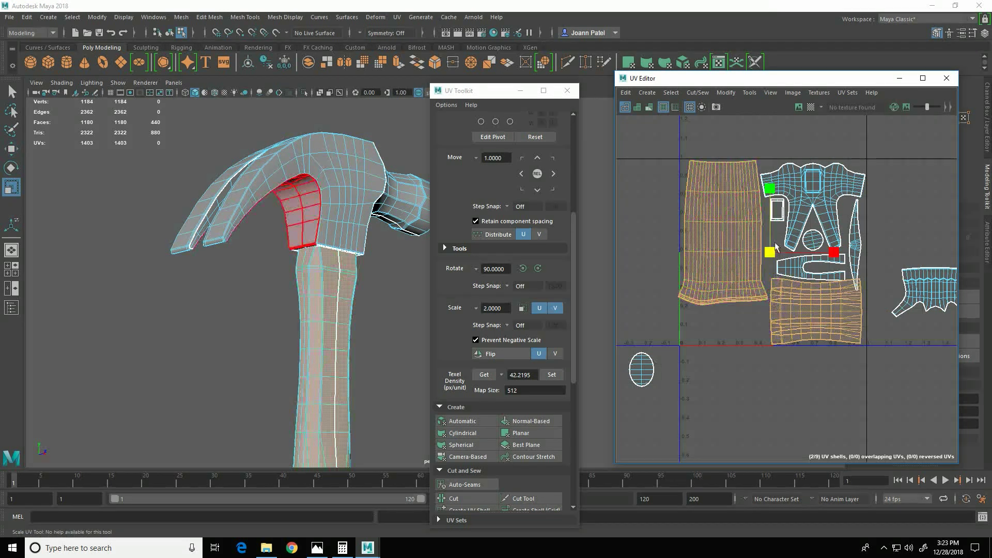
drag(772, 255, 769, 254)
key(w)
Move the handle's smaller shell directly below the handle's largest shell, near the tile's lower-left corner.
click(809, 305)
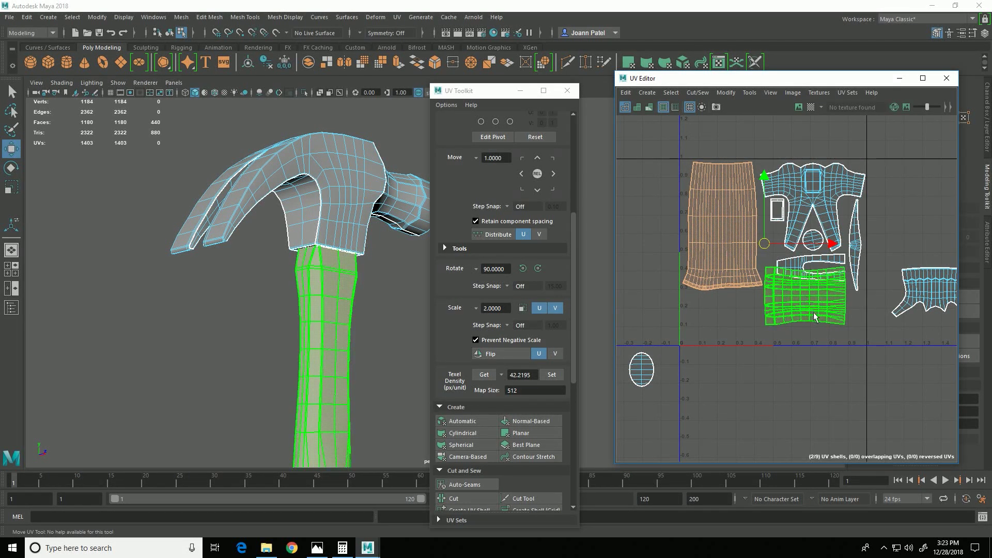
click(842, 354)
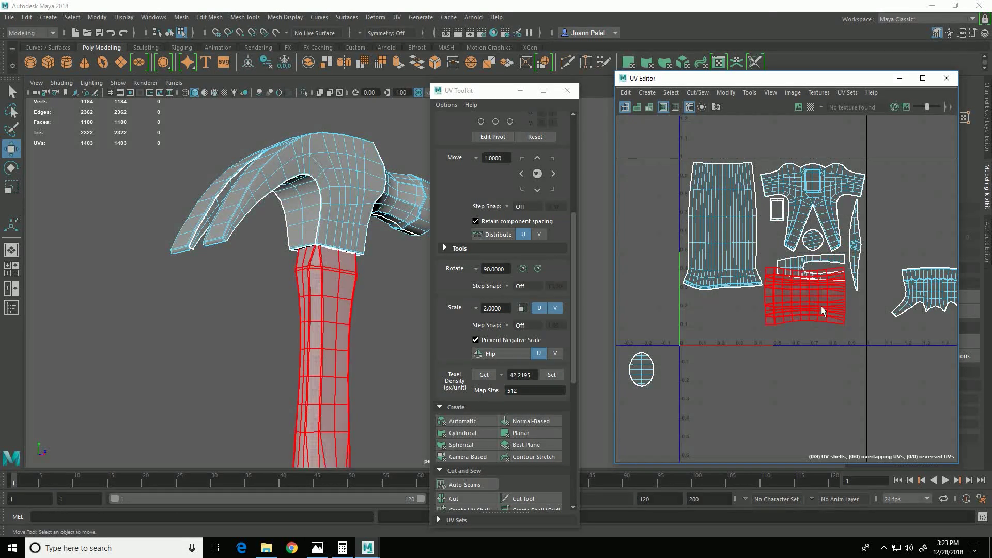
click(822, 310)
drag(804, 295, 725, 324)
Scale the two stacked handle shells down slightly more to fit the tile's height, and nudge the lower one down.
shift+click(721, 257)
key(r)
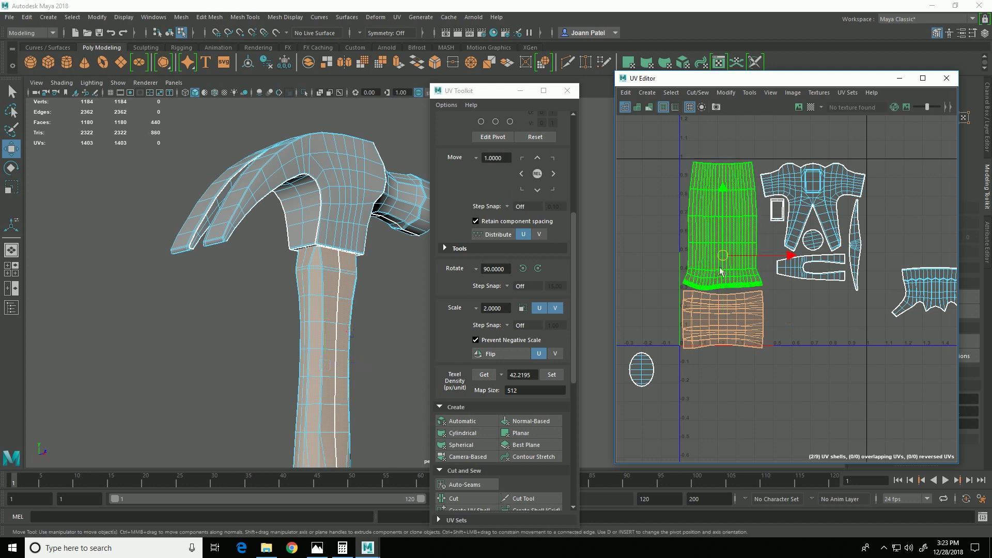
drag(729, 266, 729, 253)
key(w)
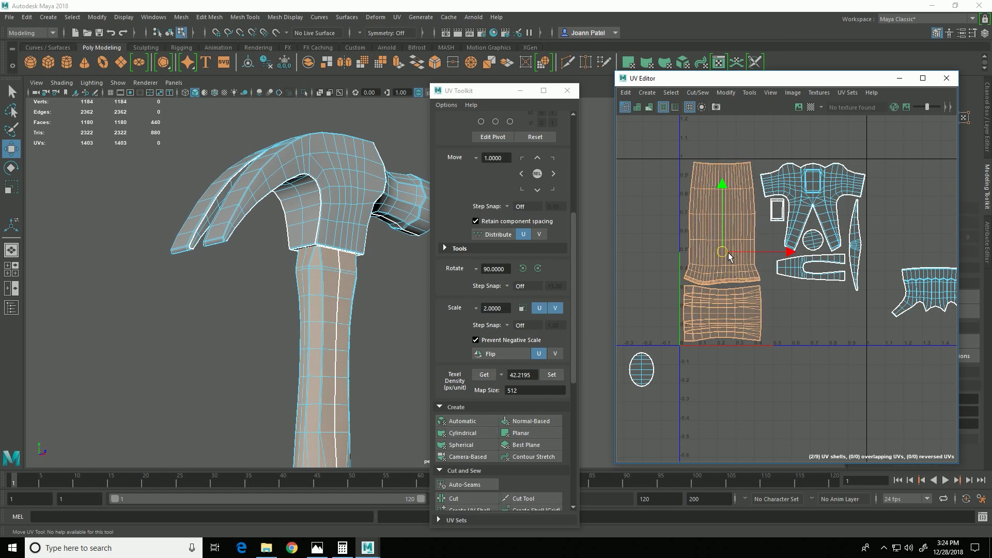
click(720, 222)
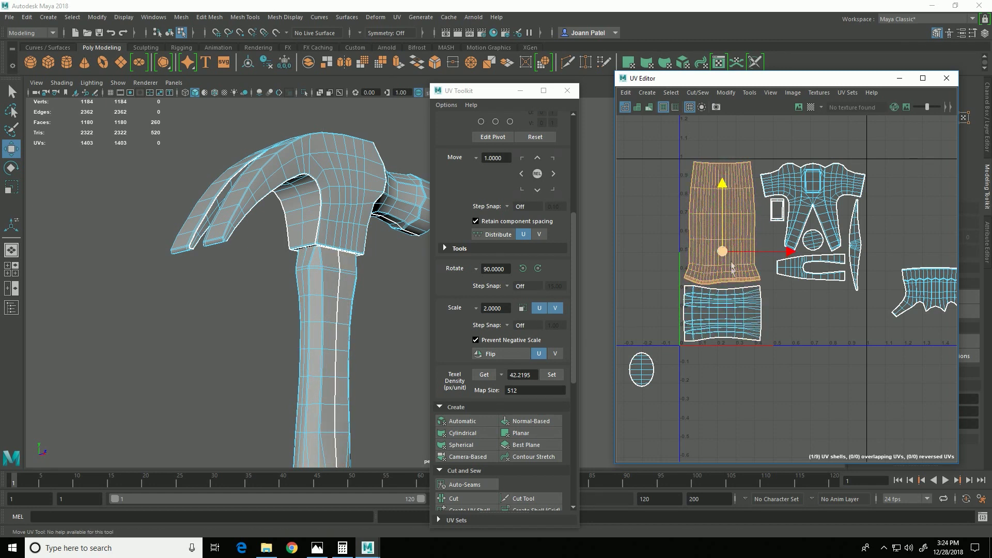
click(713, 321)
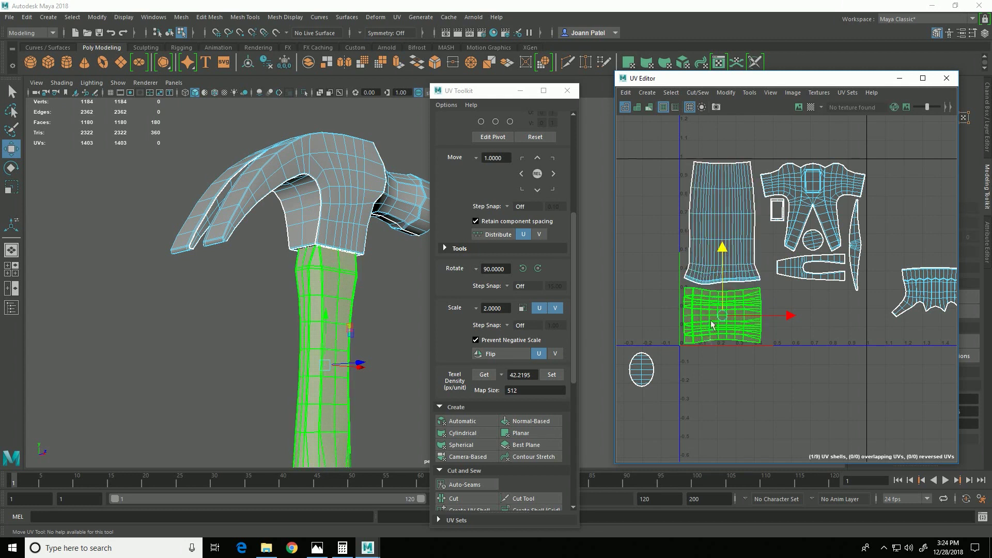
Move the oval end-cap shell into the tile, just right of the handle's smaller shell along the bottom edge.
alt+middle_drag(705, 405, 704, 377)
click(641, 346)
drag(641, 346, 781, 314)
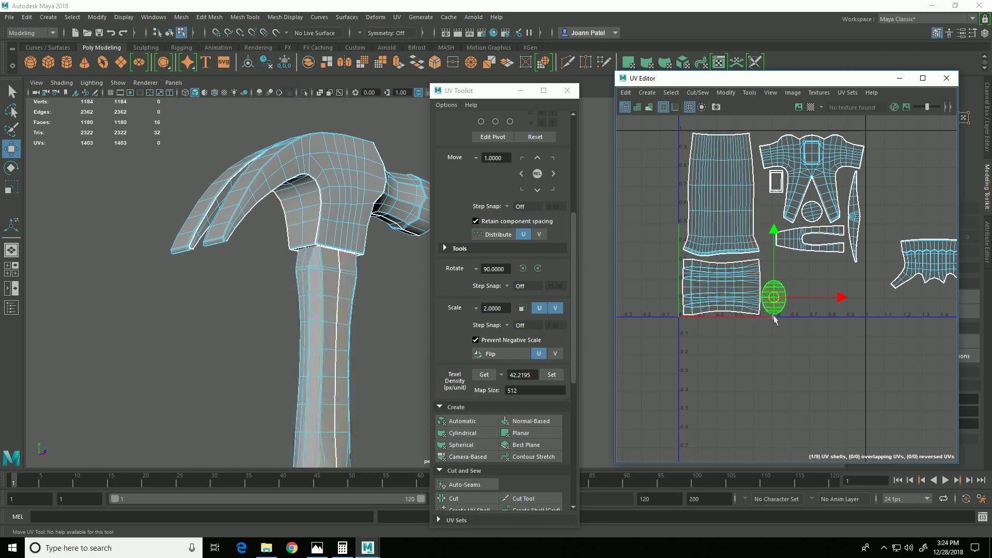
Set the oval end-cap shell's texel density to 19.1487, taken from the handle's largest shell, and nudge the oval into place.
click(724, 206)
click(774, 298)
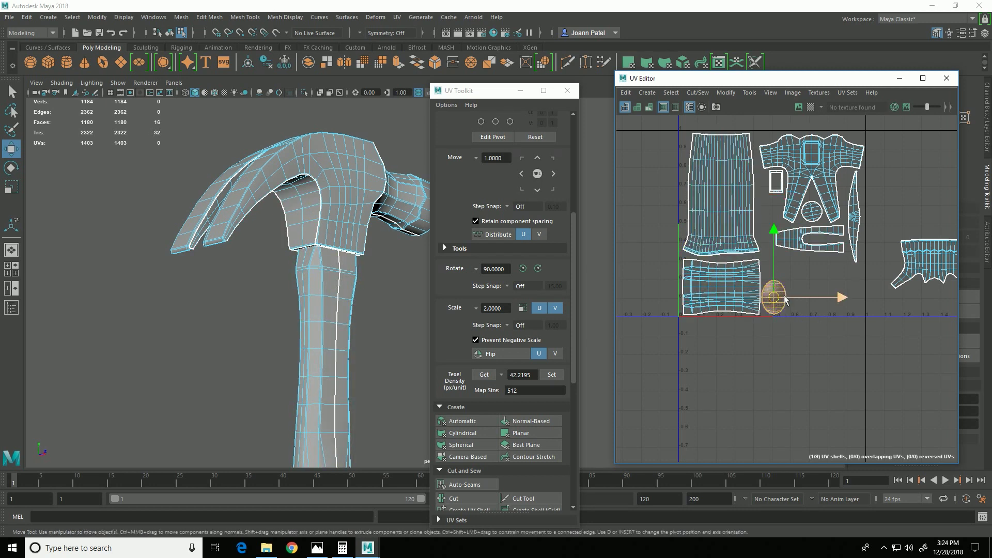
key(f)
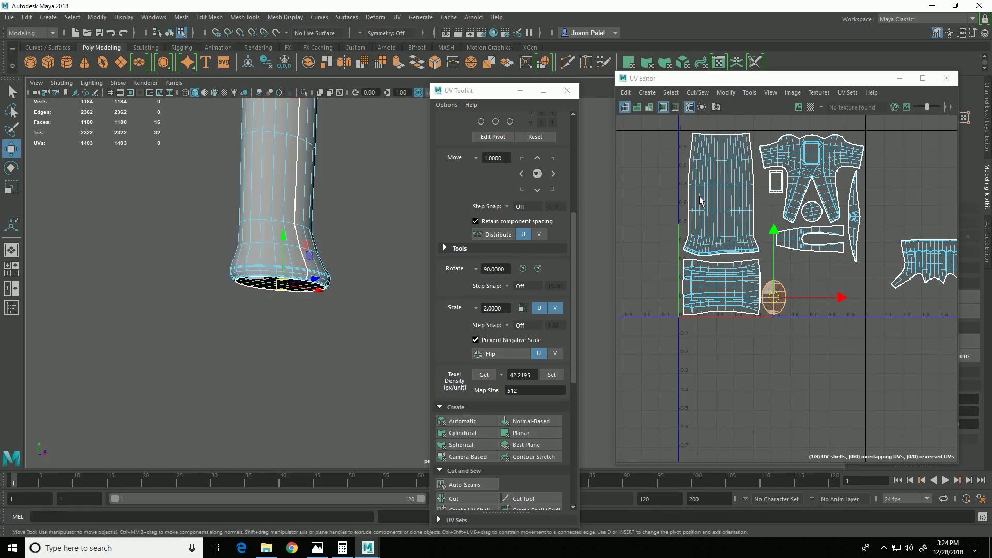
click(730, 216)
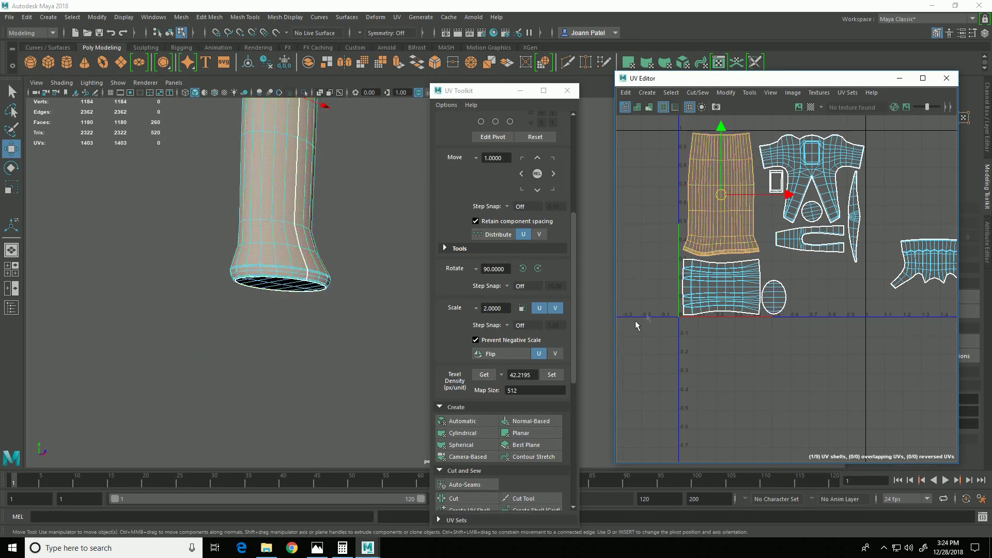
click(776, 313)
click(552, 377)
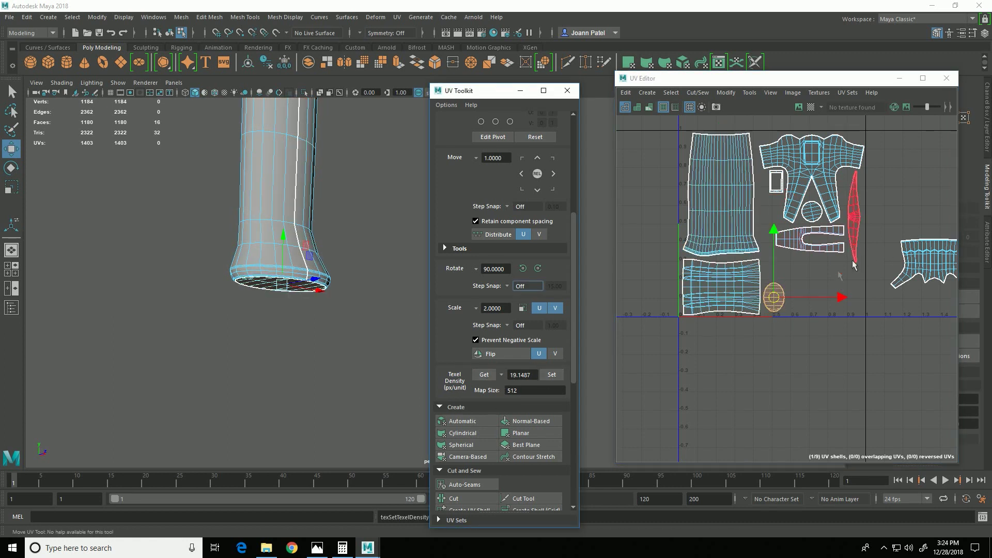
drag(776, 300, 779, 306)
alt+middle_drag(847, 324, 773, 333)
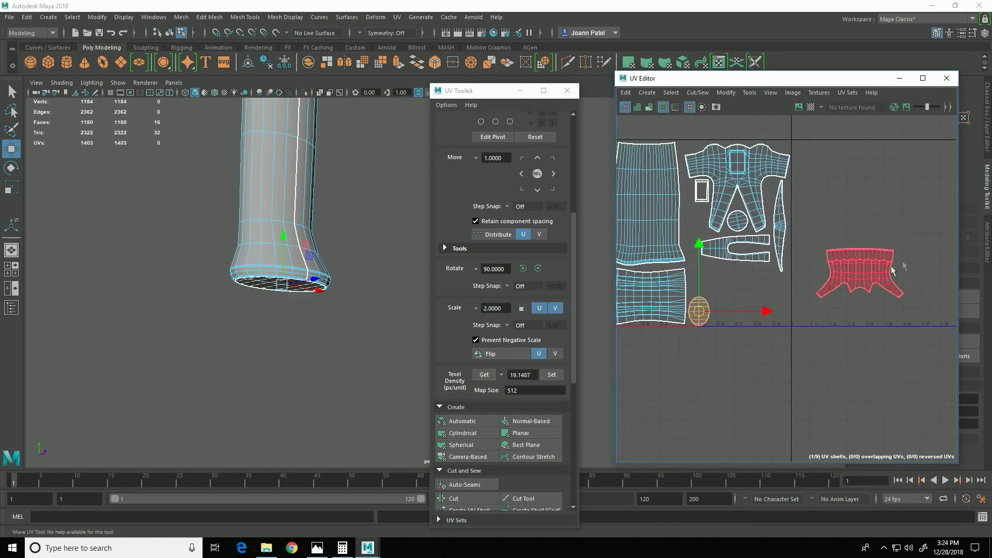